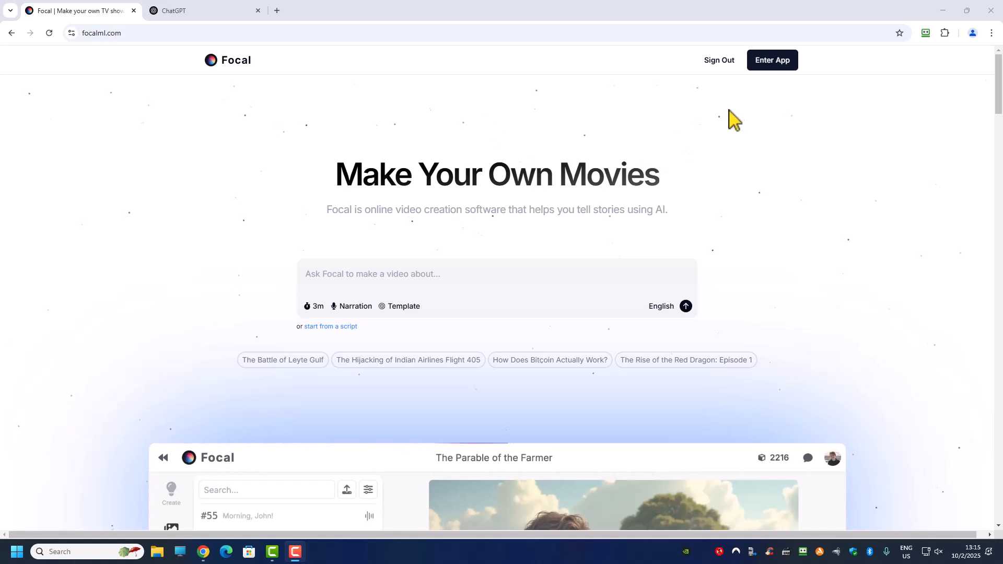
Enter the Focal app and create a new project.
left_click(779, 61)
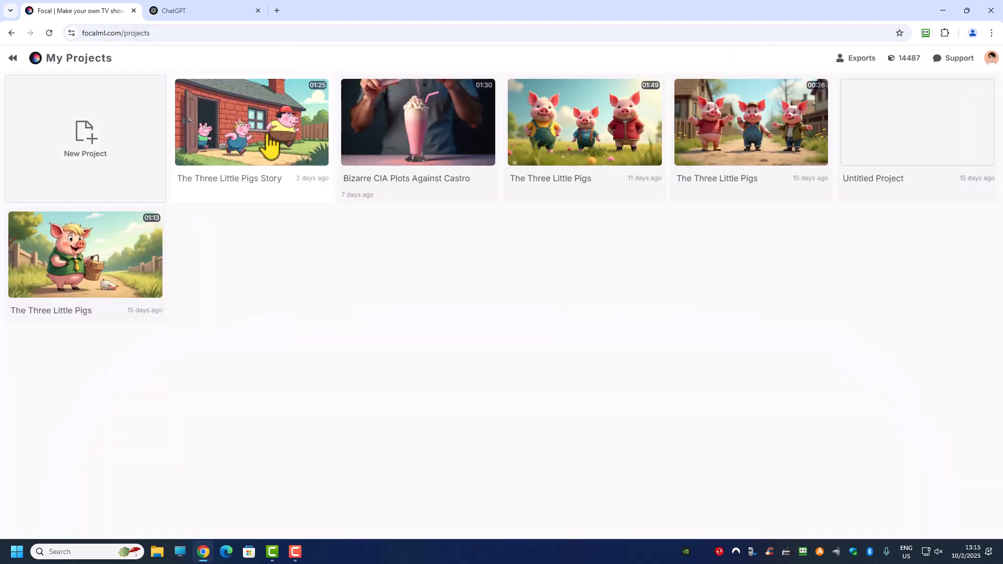
left_click(187, 13)
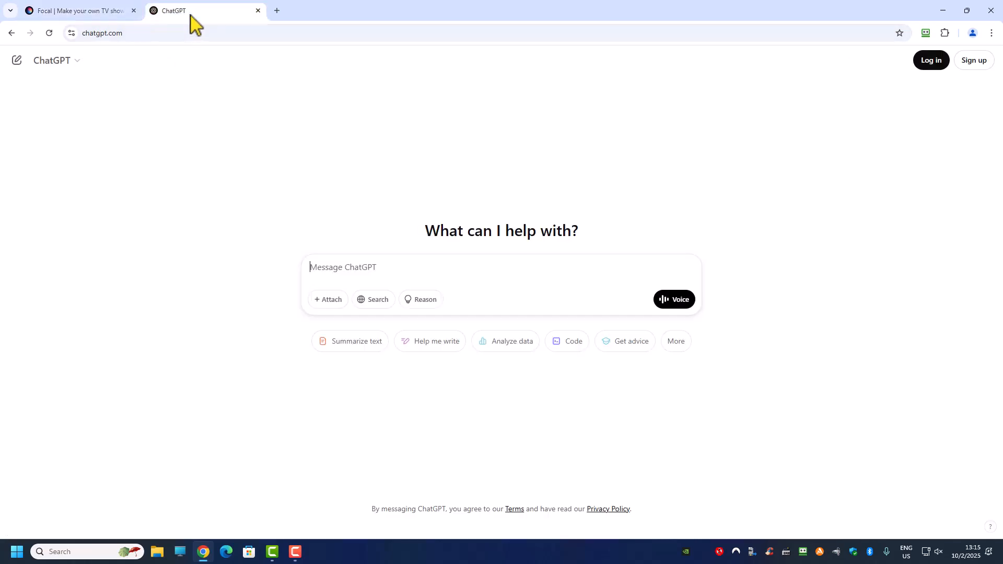
left_click(86, 11)
left_click(70, 137)
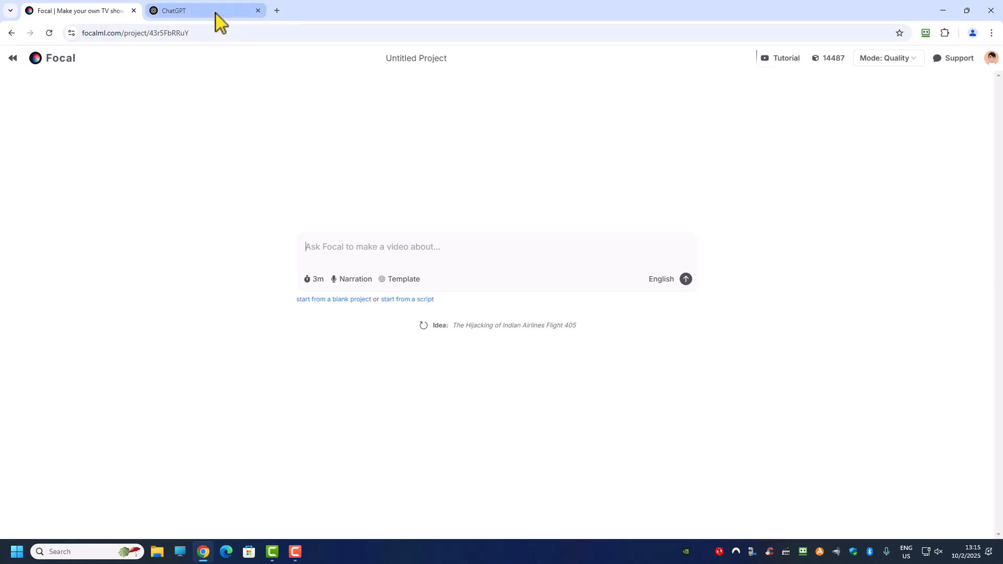
left_click(943, 11)
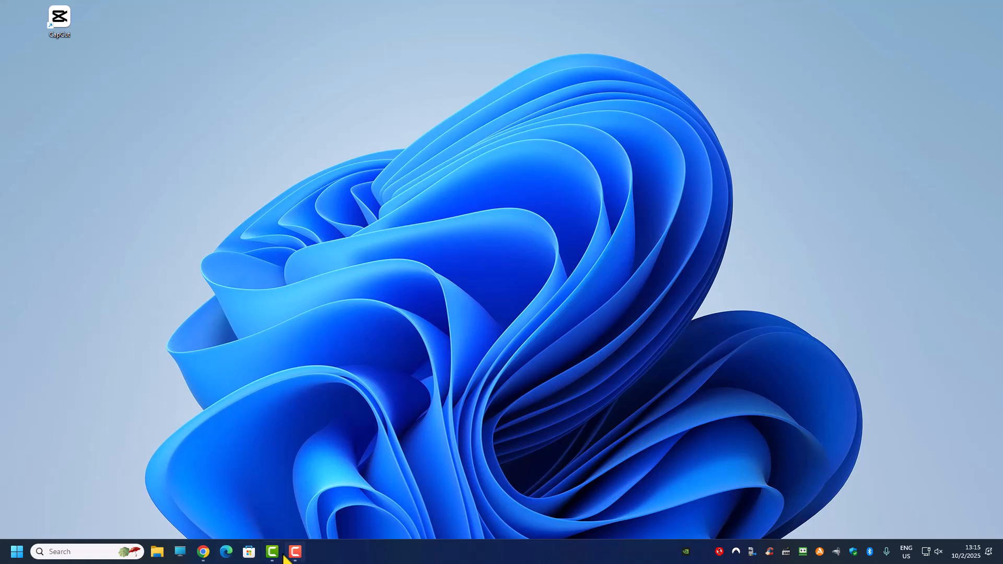
mouse_move(304, 556)
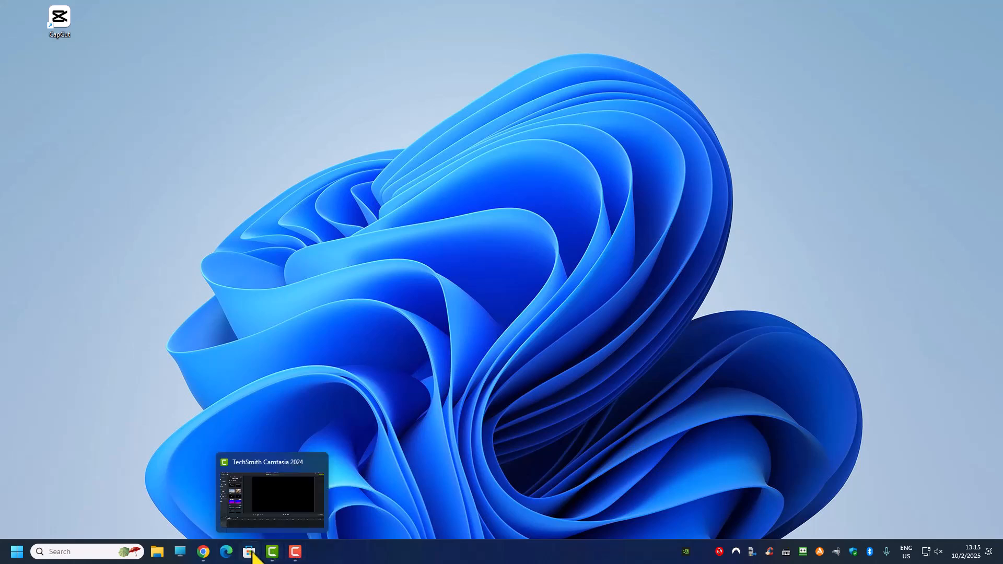
mouse_move(204, 559)
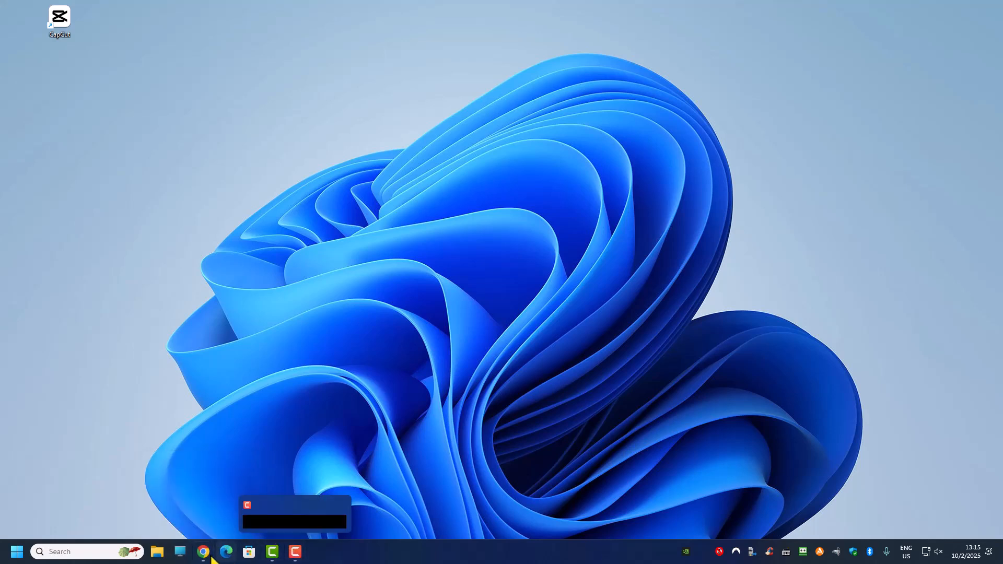
left_click(204, 552)
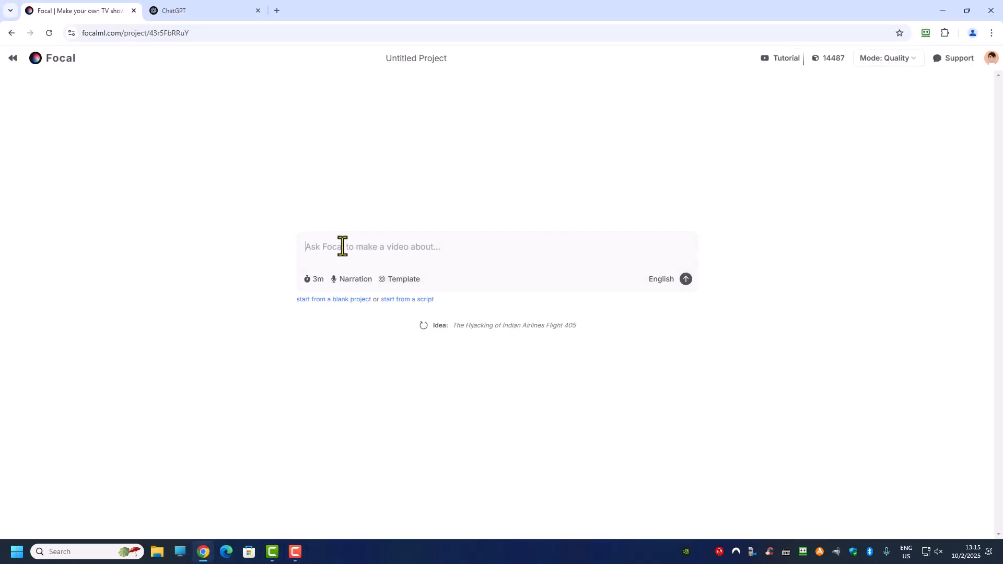
Switch to ChatGPT and submit the prompt "write me a 2 mins story on alibaba and the forty thieves".
left_click(203, 12)
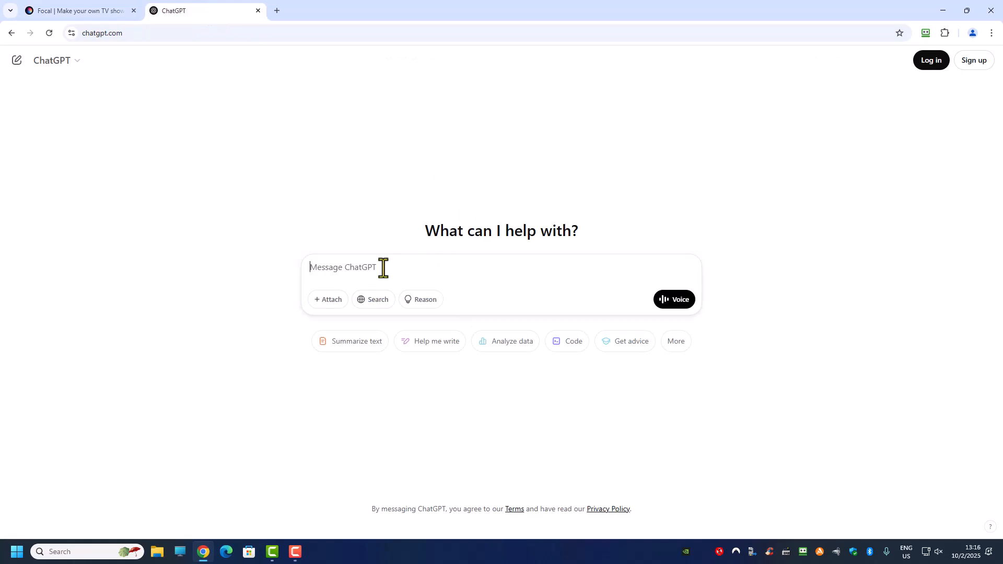
type("wri")
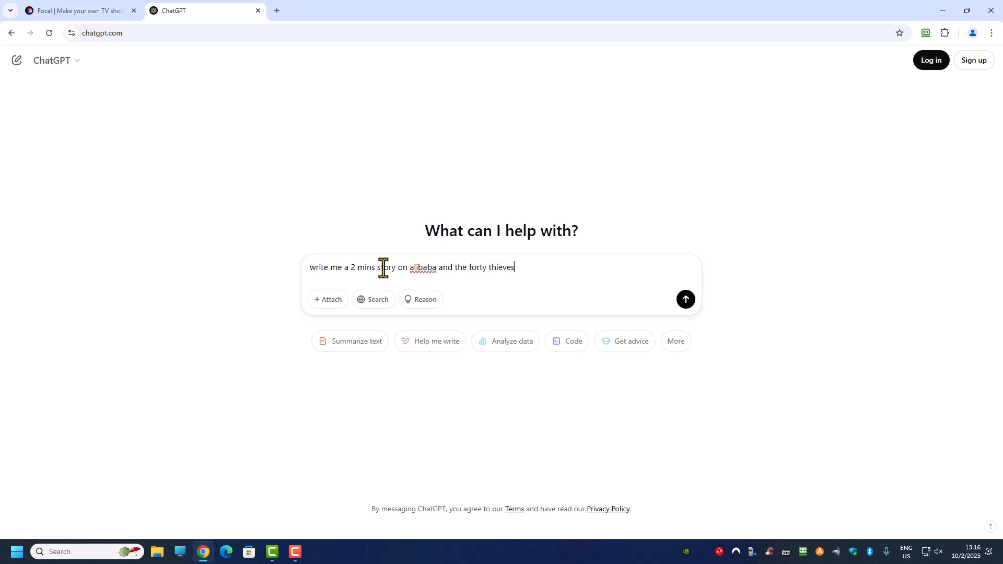
left_click(684, 302)
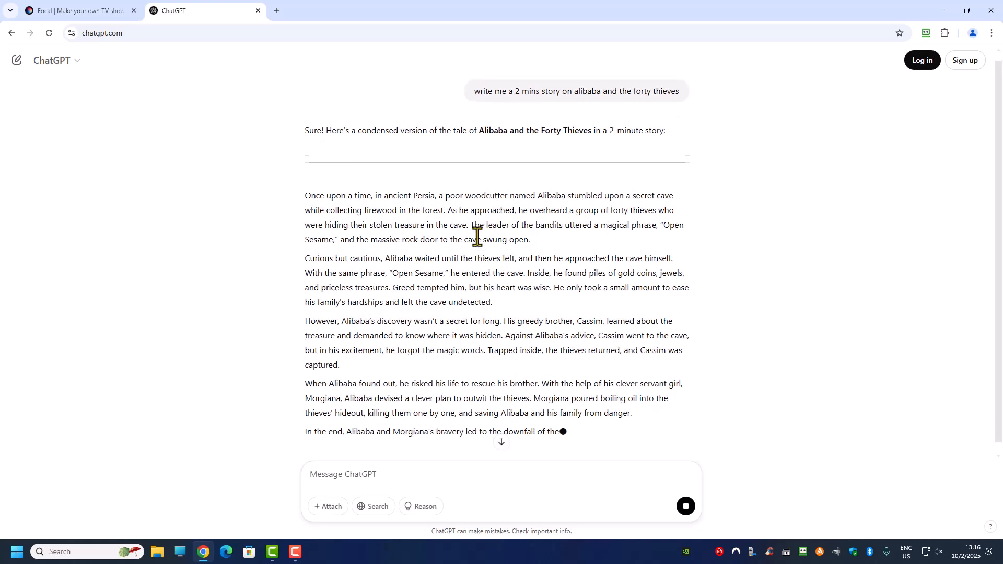
Copy the full story text from ChatGPT's answer, from "Once upon a time" through "loyalty and wisdom".
scroll(457, 314, "down", 1)
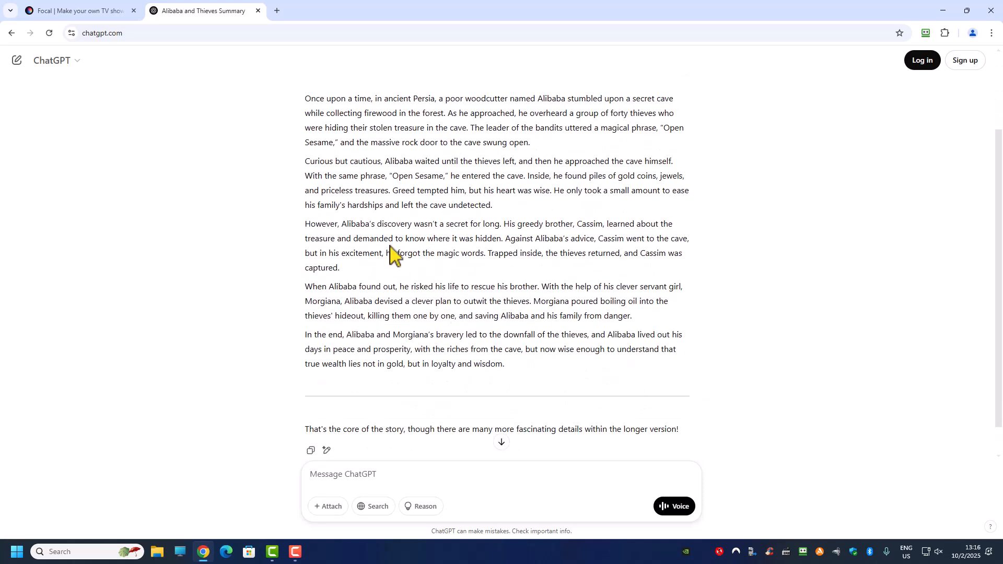
scroll(395, 253, "up", 1)
left_click_drag(306, 163, 596, 424)
key("ctrl+c")
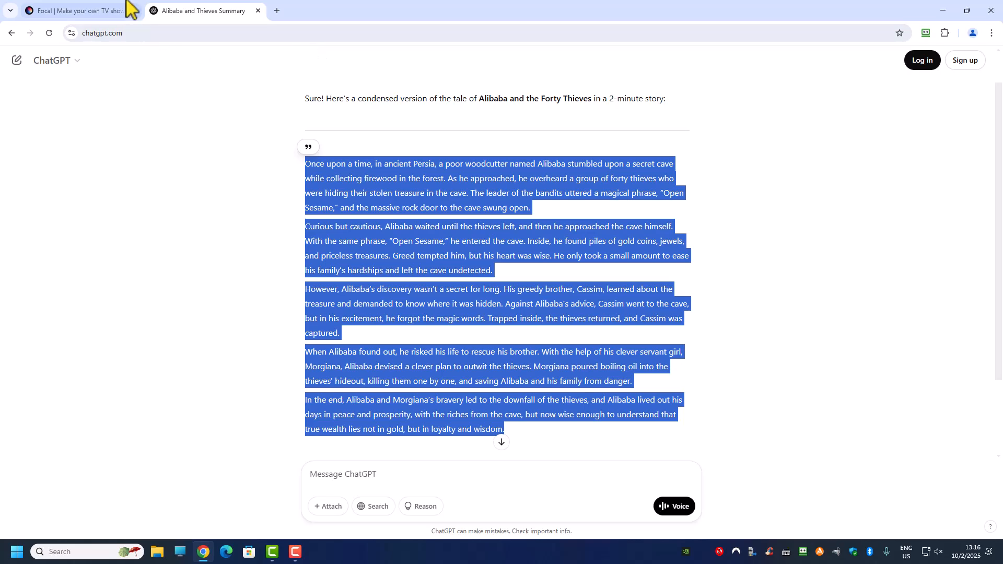
Switch back to Focal, start the project from a script, and paste the copied Alibaba story as the script.
left_click(57, 11)
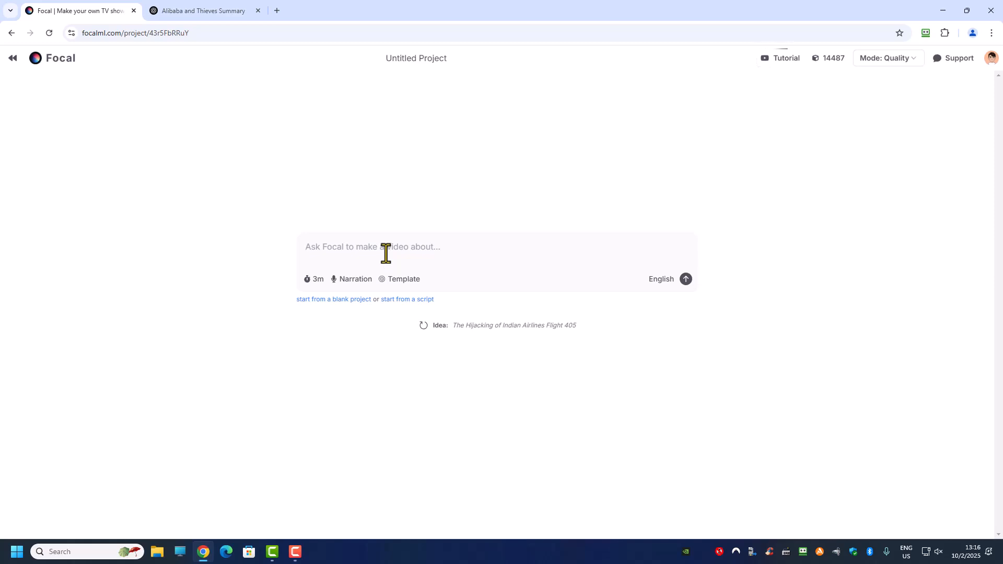
left_click(407, 300)
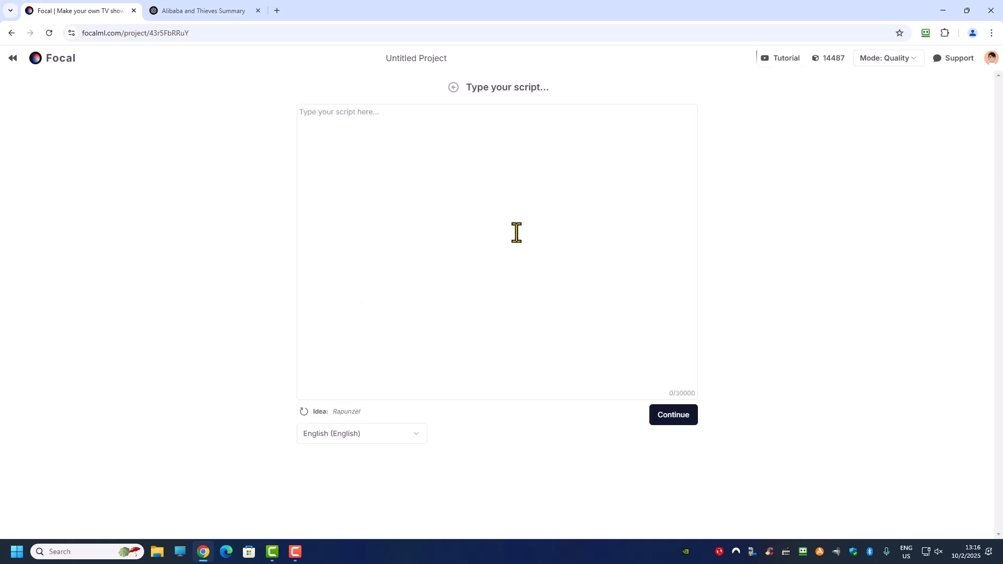
left_click(411, 157)
key("ctrl+v")
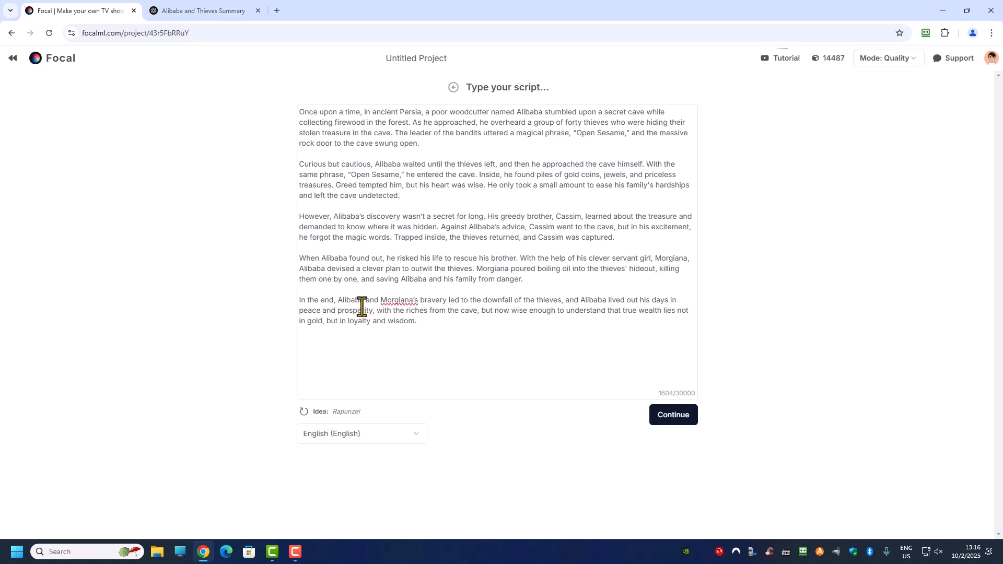
Try out the Rapunzel sample script and put the copied Alibaba story back in its place.
left_click(328, 413)
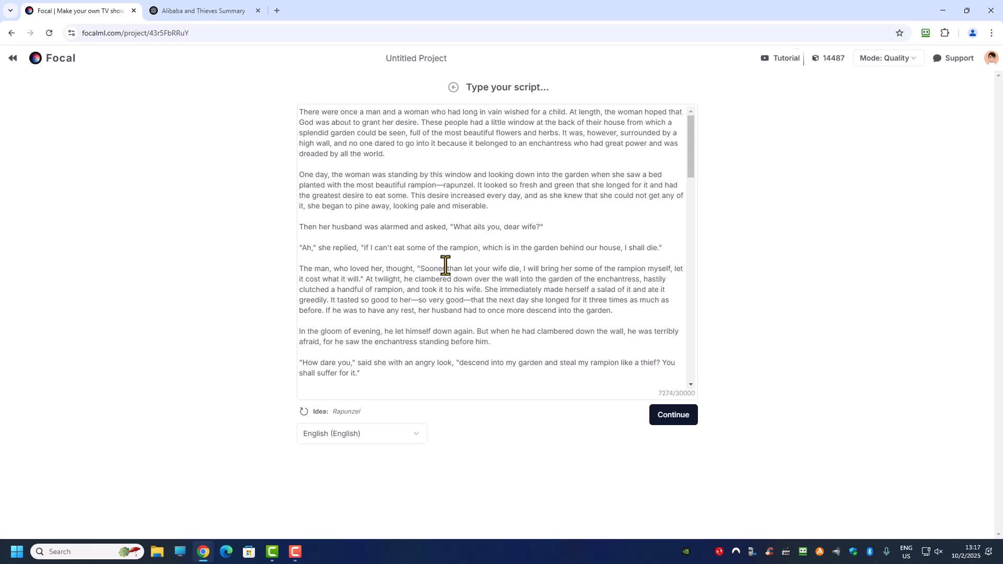
key("ctrl+a")
key("ctrl+v")
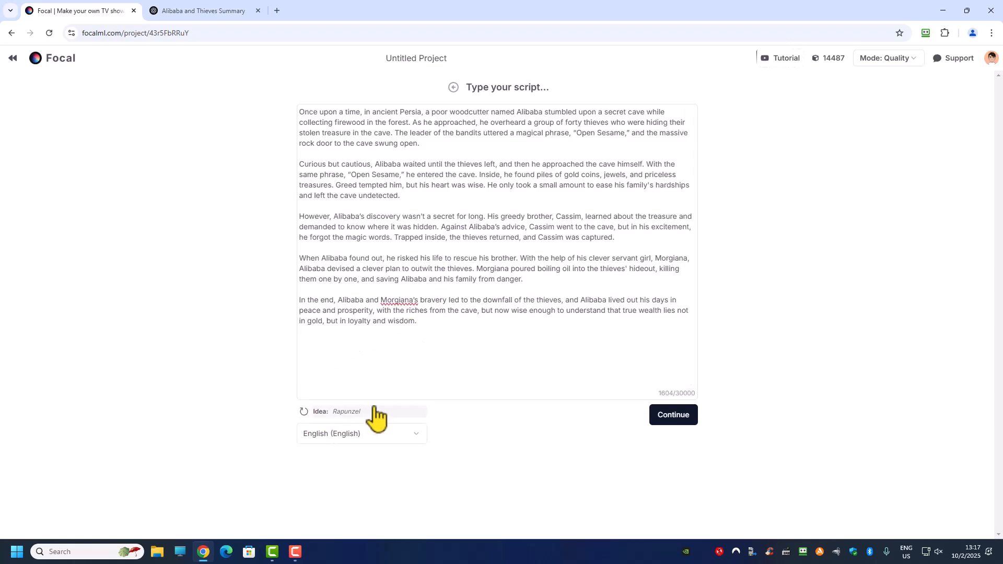
left_click(349, 412)
scroll(374, 252, "down", 20)
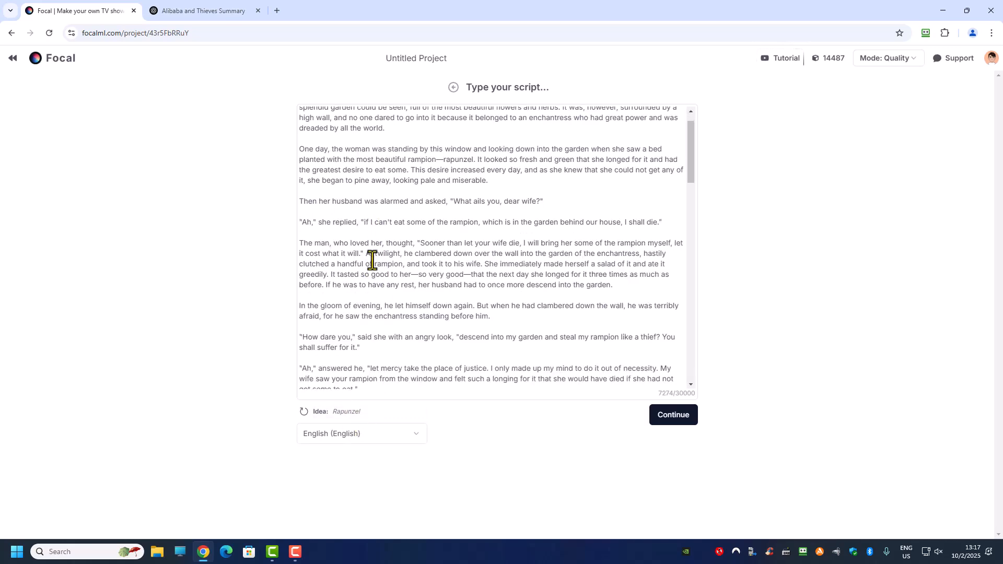
scroll(386, 294, "up", 20)
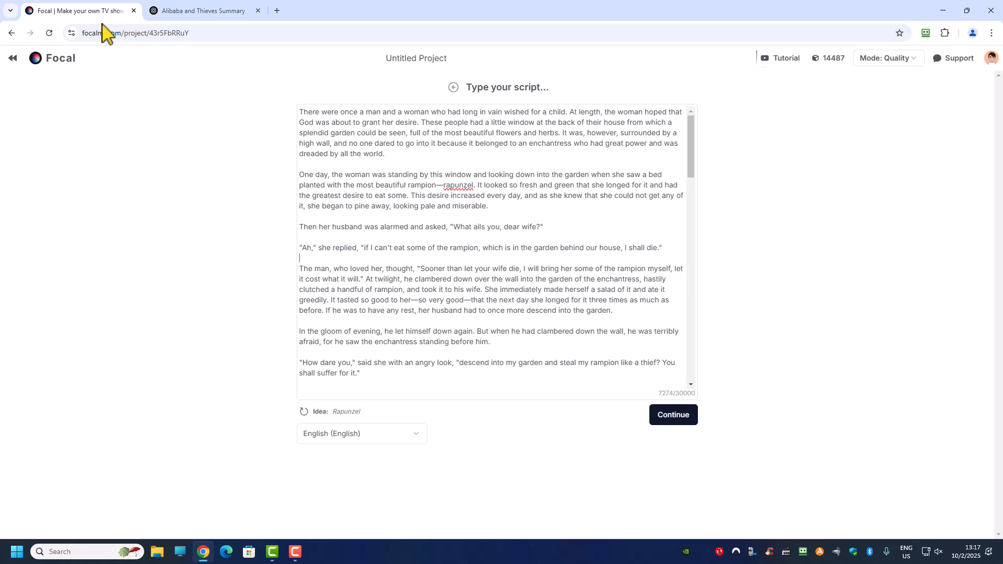
key("ctrl+a")
key("ctrl+v")
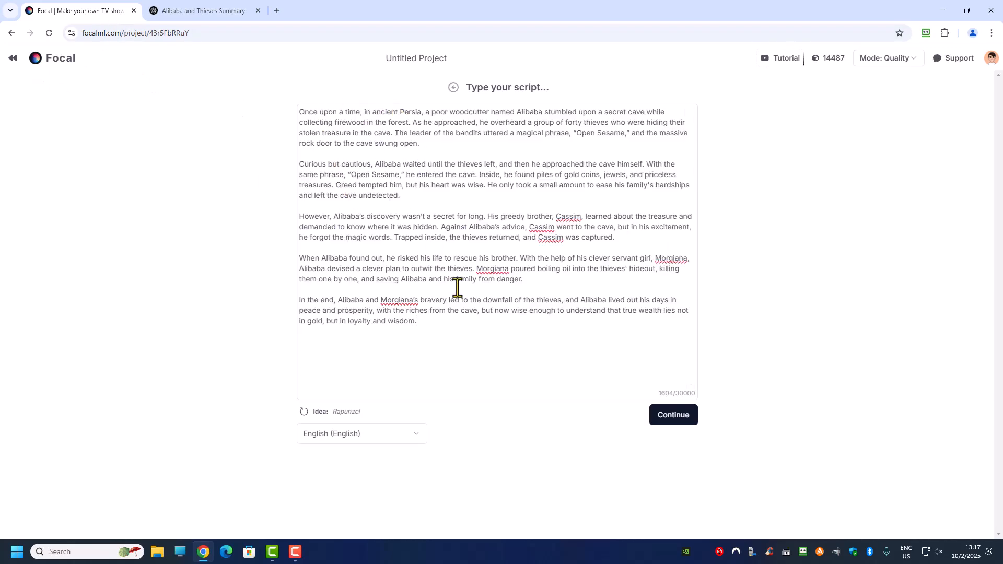
Continue with the script to the project details and set the global style to 1980s cartoon.
left_click(681, 423)
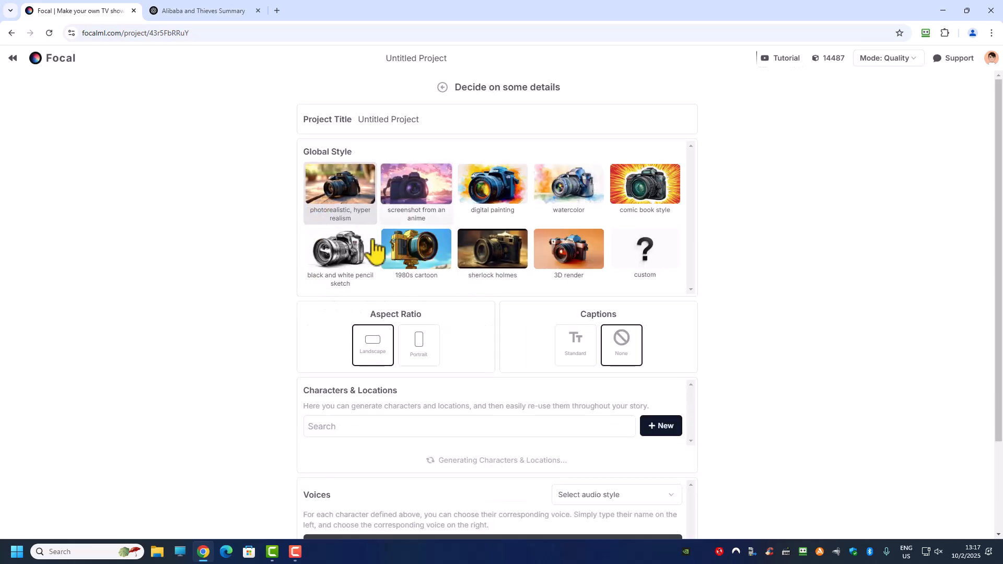
scroll(386, 218, "down", 1)
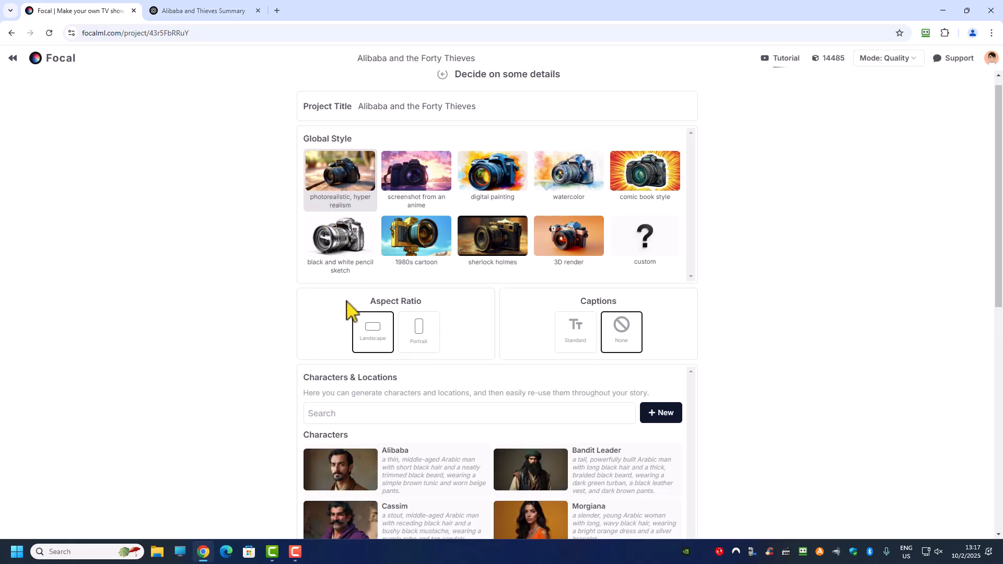
scroll(376, 371, "down", 1)
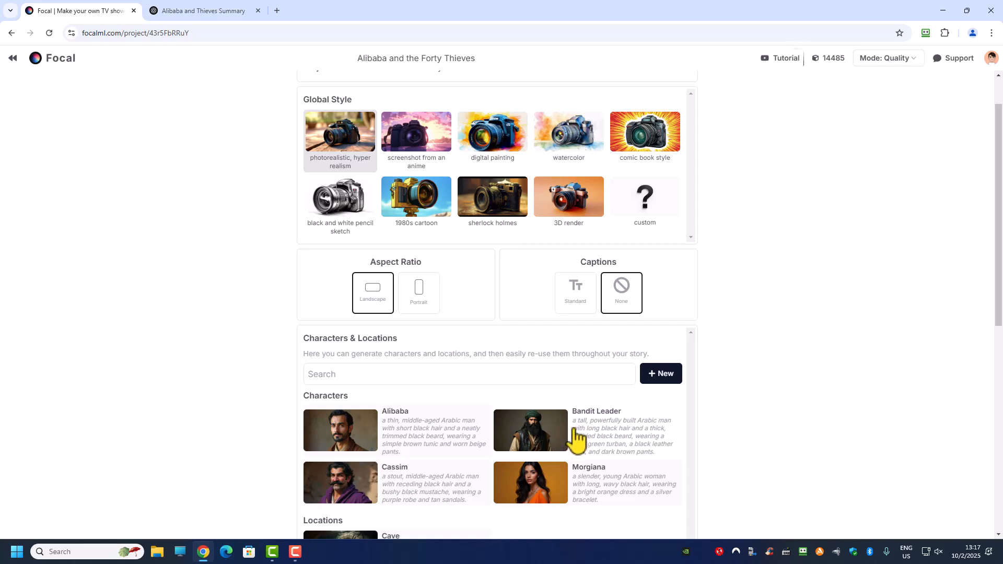
scroll(558, 436, "down", 4)
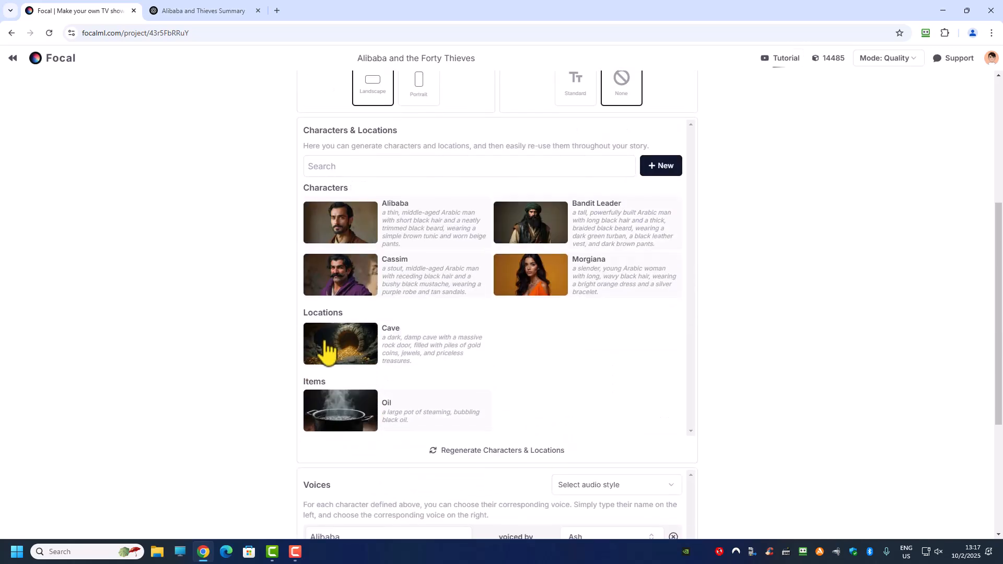
scroll(387, 361, "up", 5)
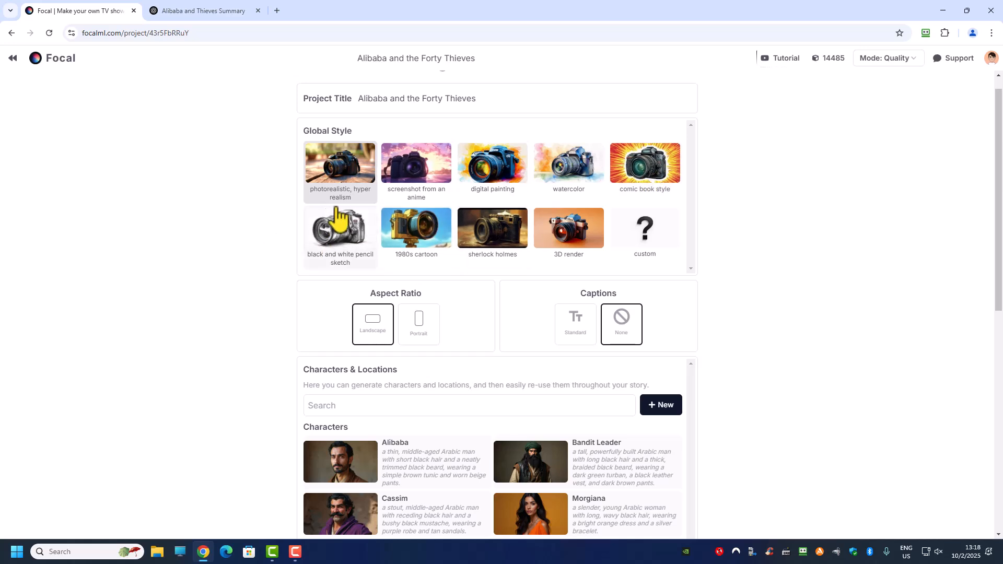
left_click(418, 245)
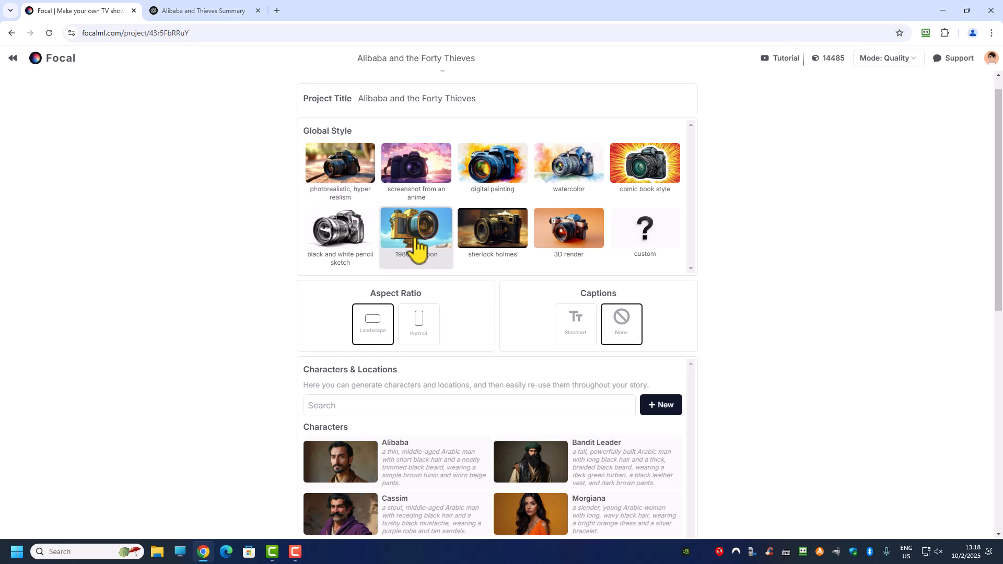
Open Calculator and enter the account's credit balance, 14485.
scroll(376, 269, "down", 1)
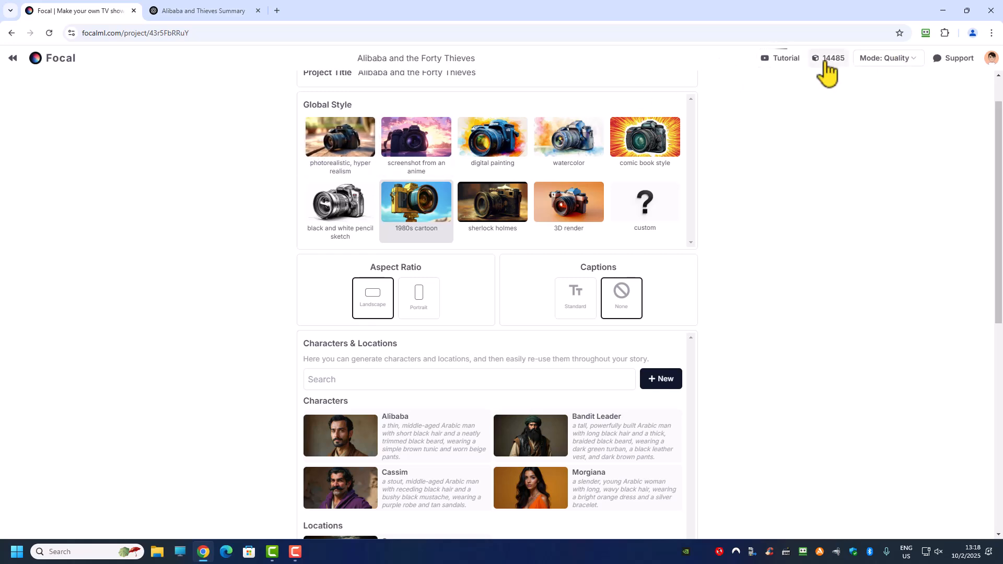
key("XF86Calculator")
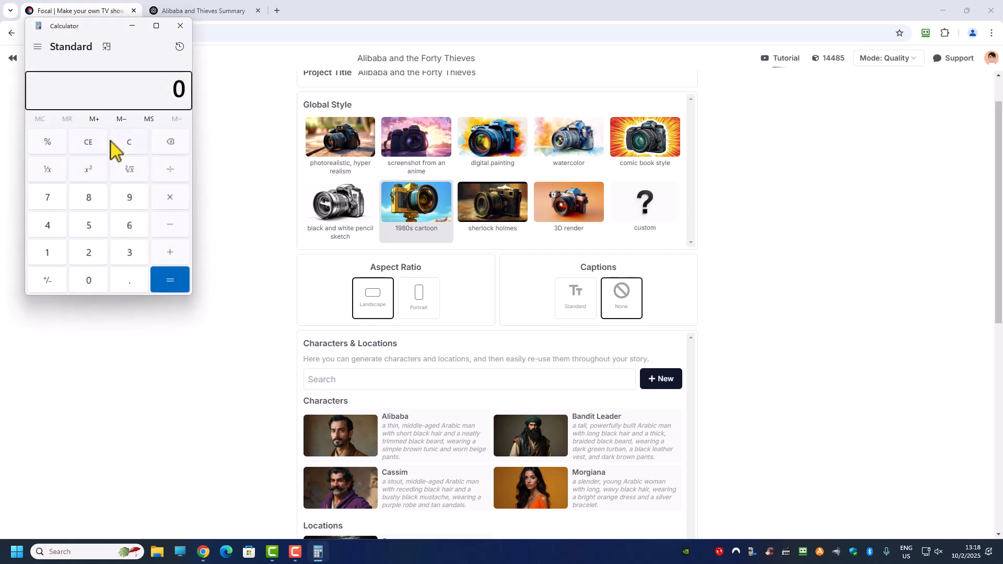
type("14,485")
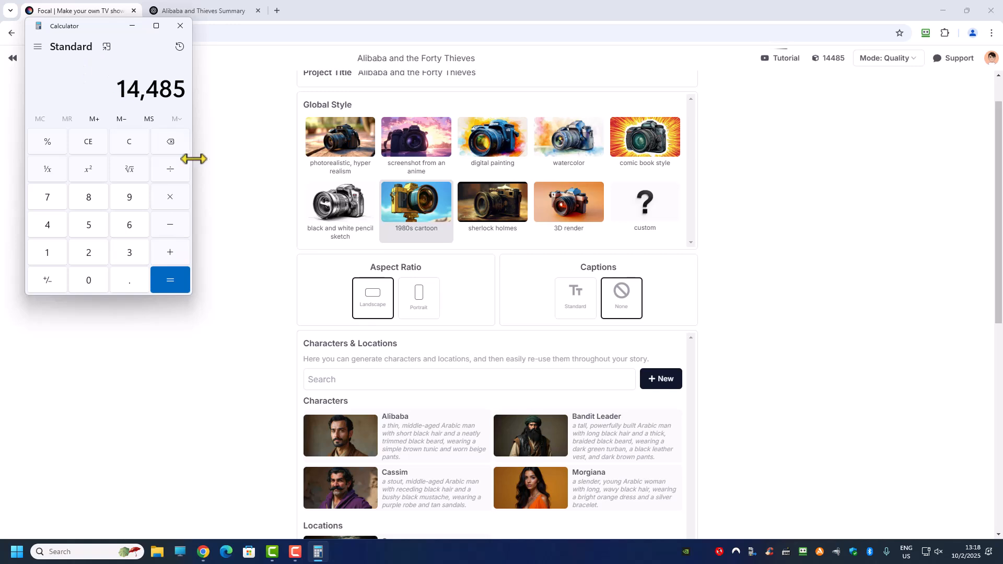
left_click(213, 158)
Look through the project's global style, characters, locations and items.
scroll(309, 308, "down", 1)
scroll(307, 307, "down", 1)
scroll(306, 306, "up", 2)
scroll(347, 375, "down", 2)
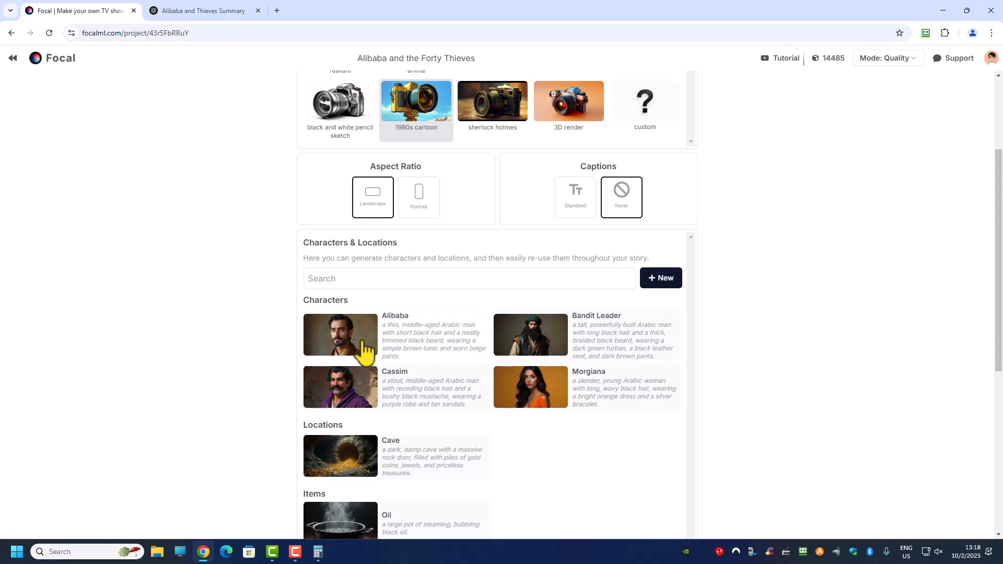
scroll(352, 362, "up", 1)
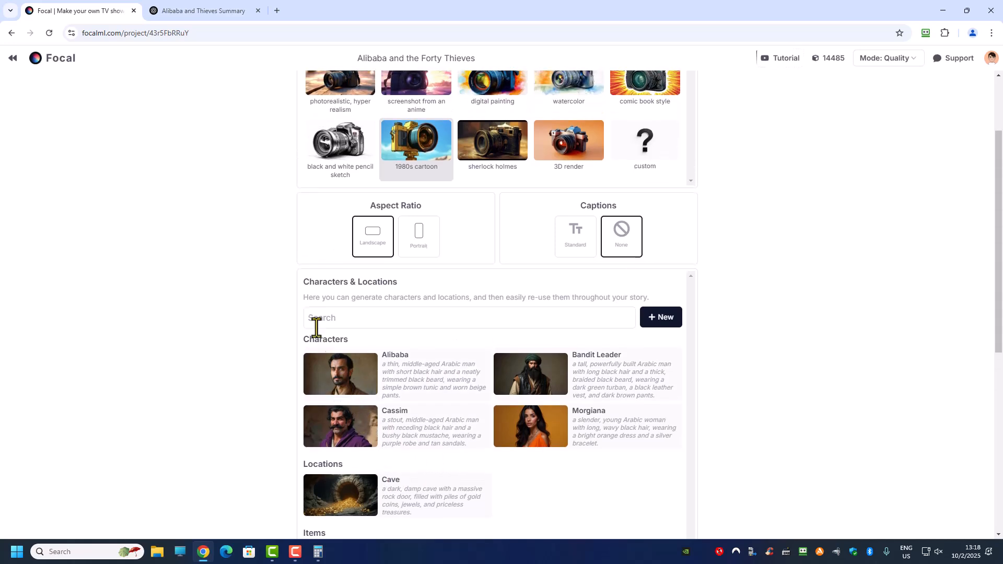
scroll(321, 334, "up", 2)
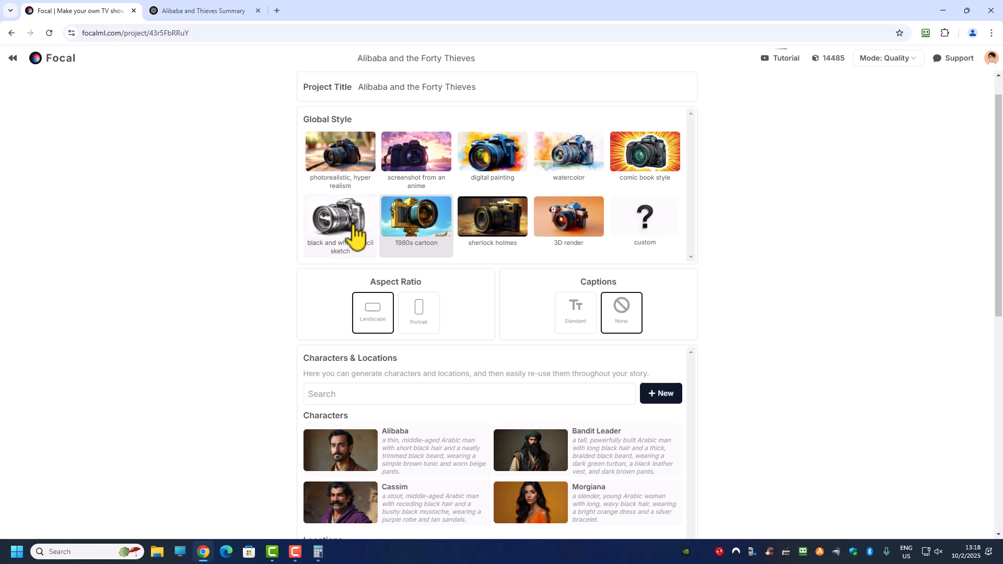
scroll(366, 293, "down", 3)
Change the Alibaba character's description to short white hair and no beard, and save it to regenerate the images.
left_click(359, 355)
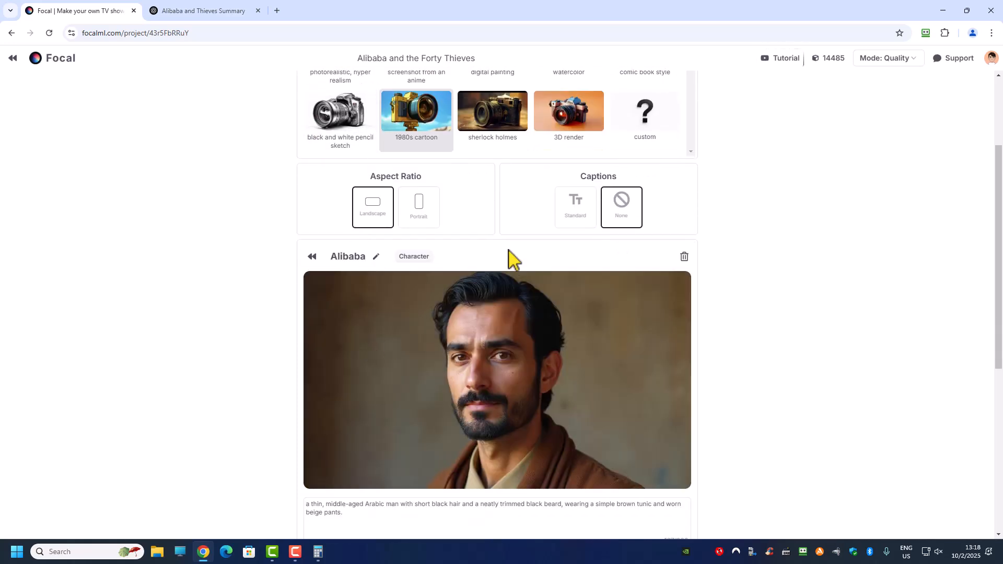
scroll(459, 354, "down", 1)
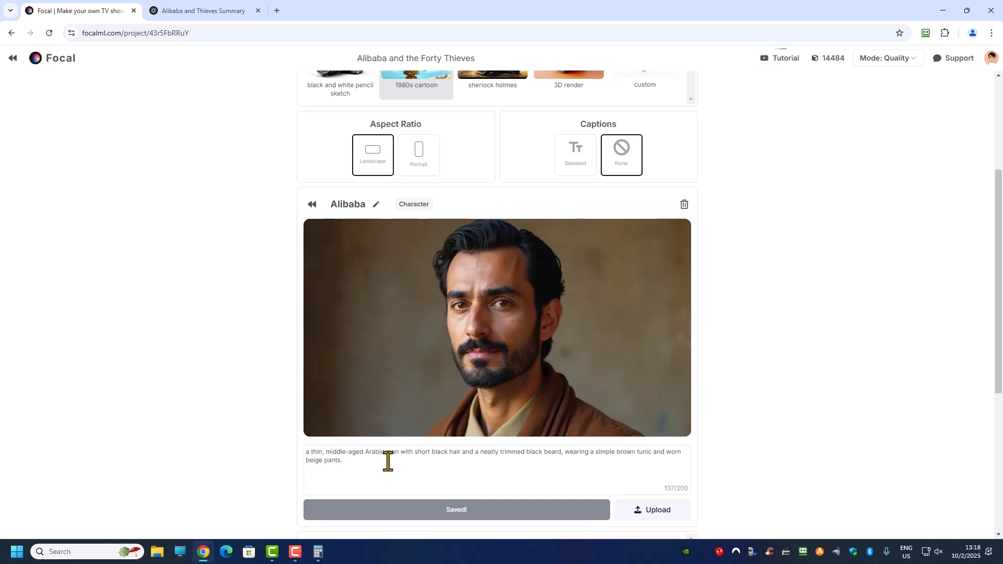
left_click(430, 453)
key("BackSpace")
type("white")
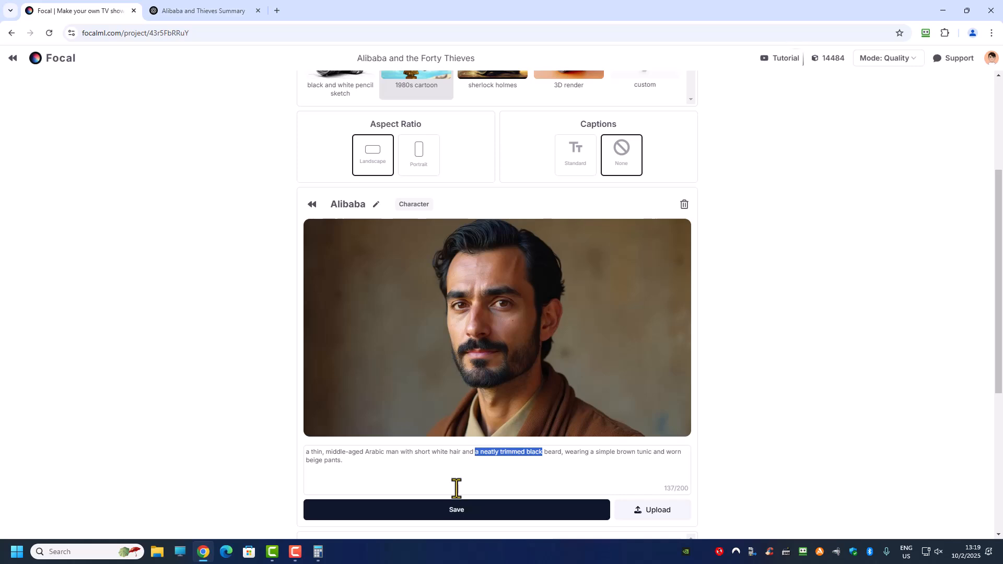
type("no")
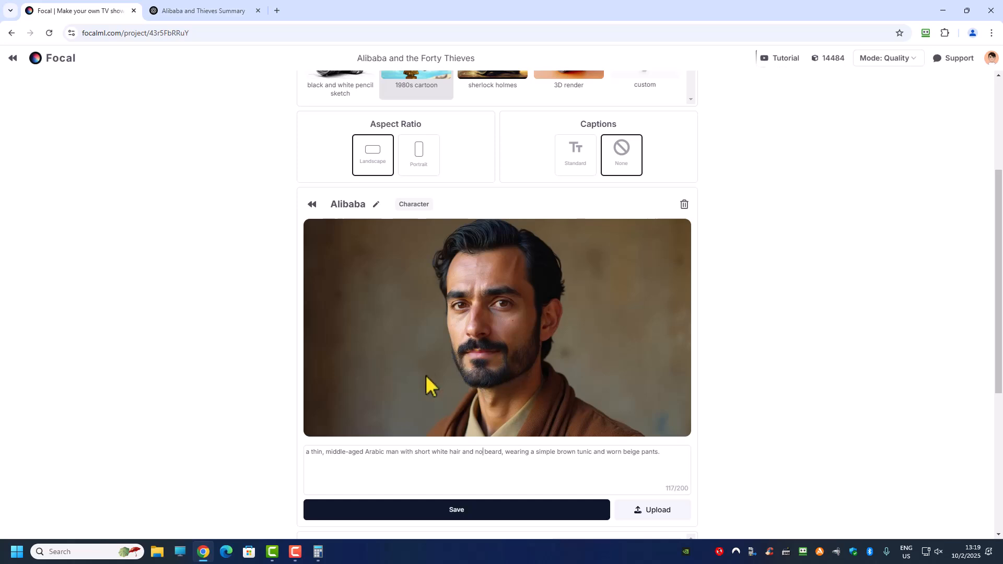
scroll(413, 468, "down", 1)
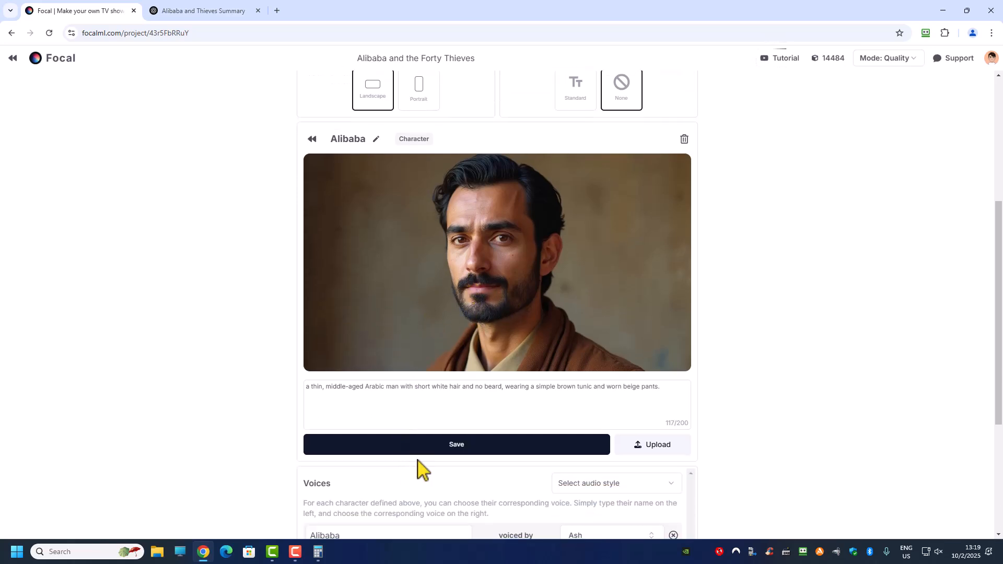
left_click(432, 445)
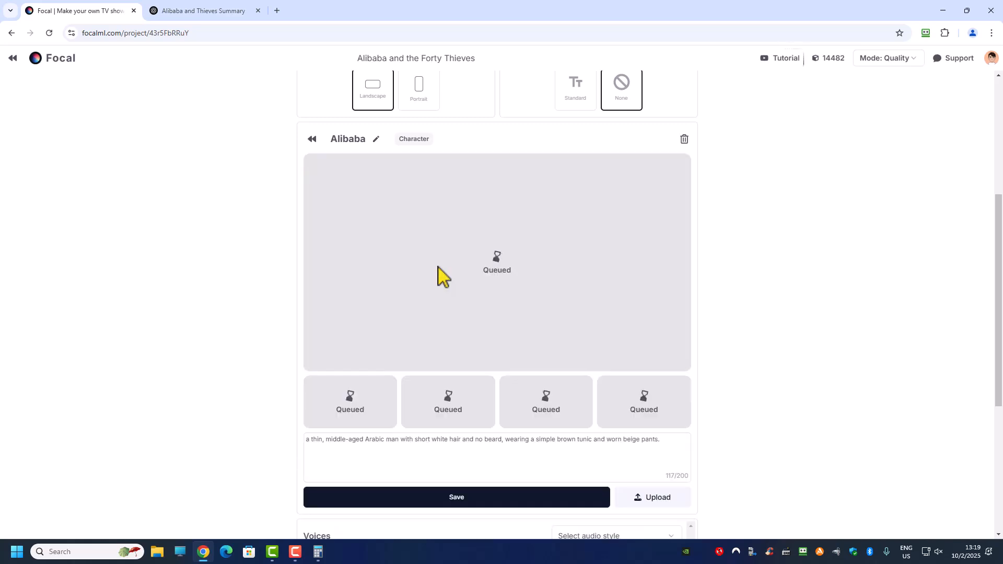
Set the global style to 3D render and regenerate the Alibaba character's images twice.
scroll(439, 275, "up", 3)
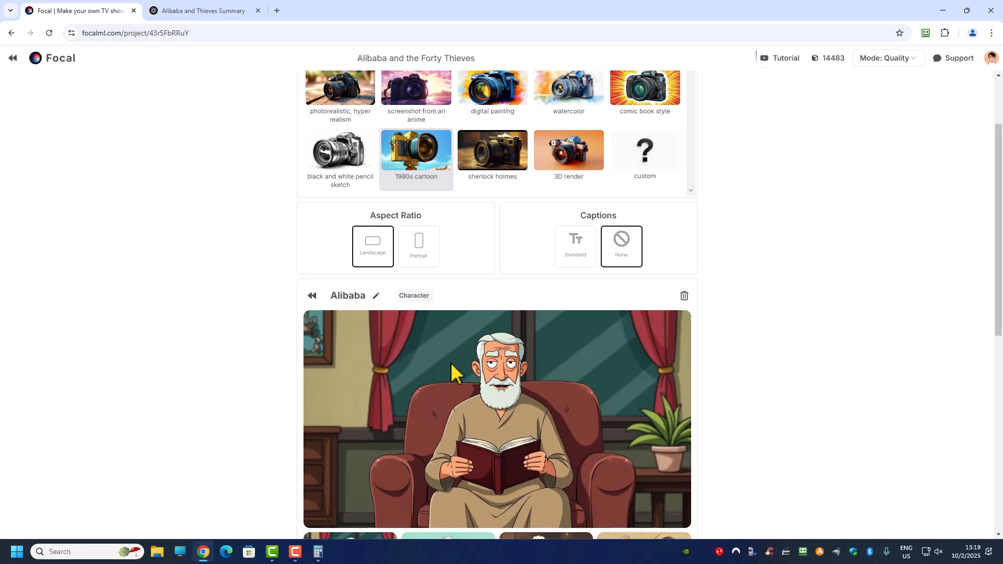
scroll(452, 366, "down", 2)
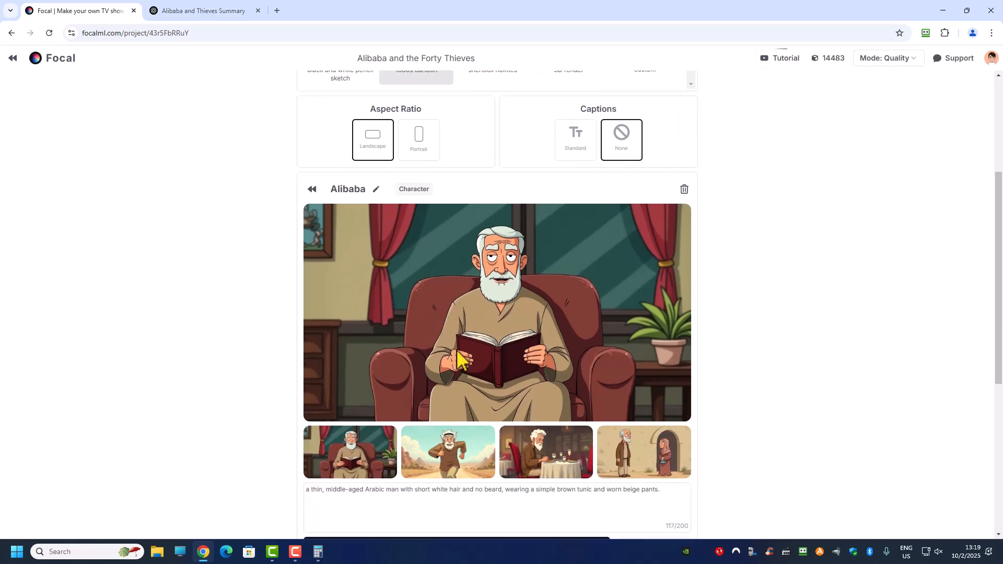
scroll(462, 348, "up", 3)
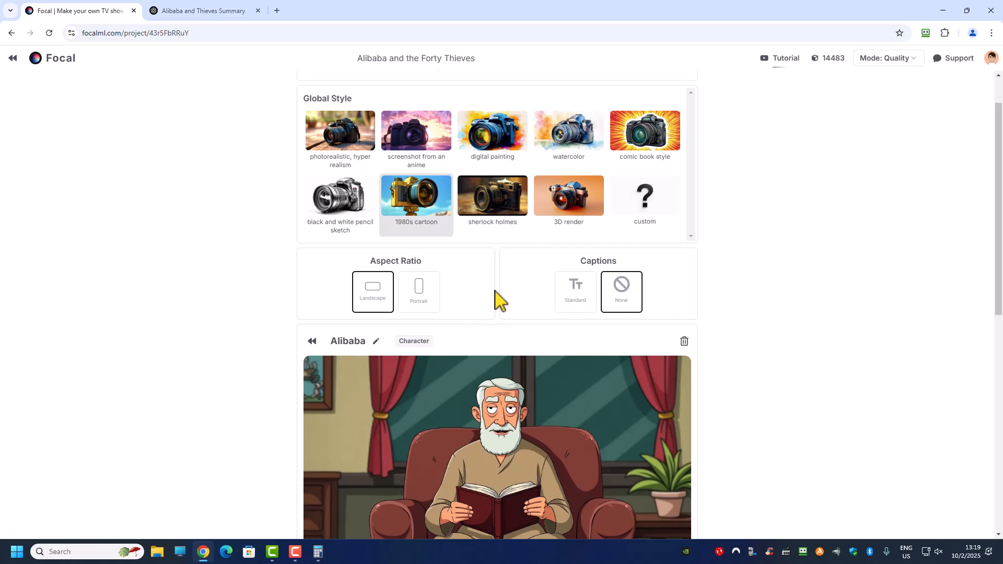
left_click(571, 206)
scroll(531, 257, "down", 5)
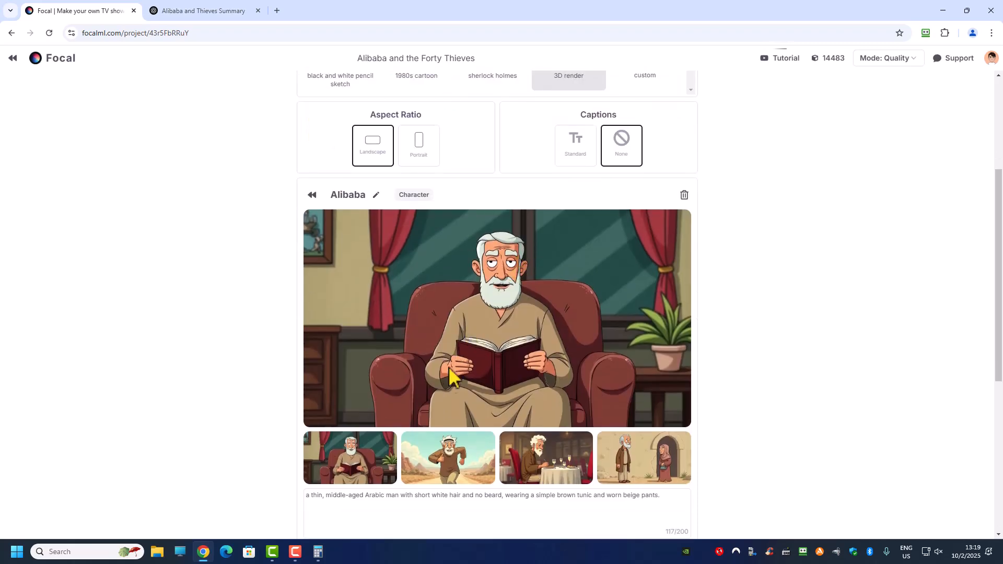
left_click(427, 464)
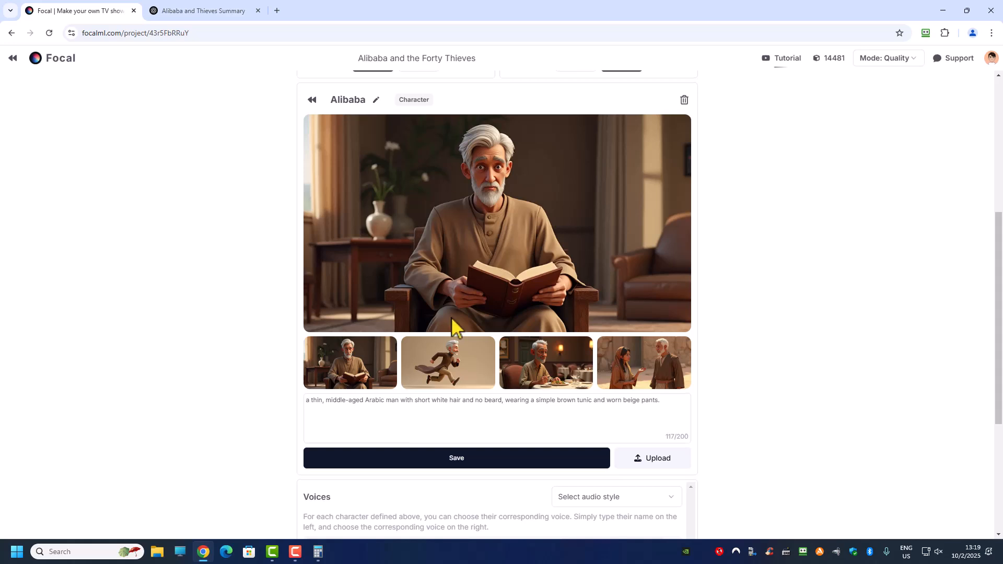
scroll(455, 334, "down", 2)
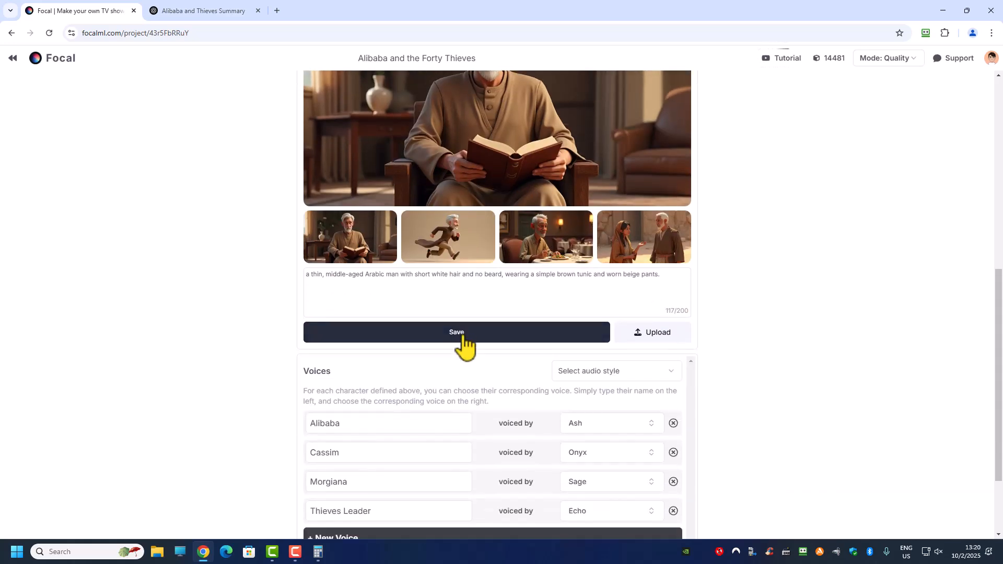
left_click(464, 344)
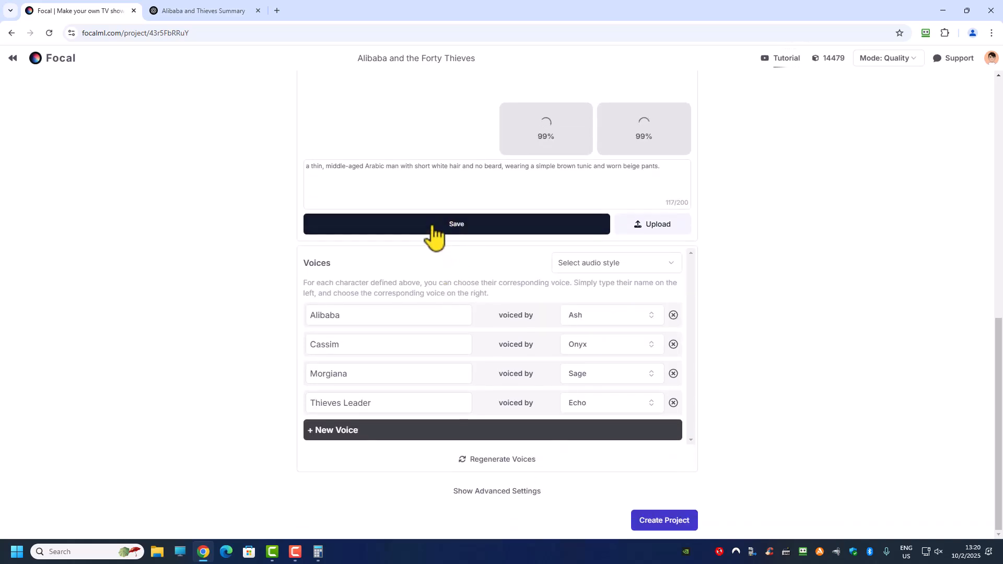
Review Alibaba's regenerated images and the voices available for the character.
scroll(381, 210, "down", 2)
scroll(381, 209, "up", 4)
scroll(386, 213, "down", 3)
scroll(445, 242, "down", 1)
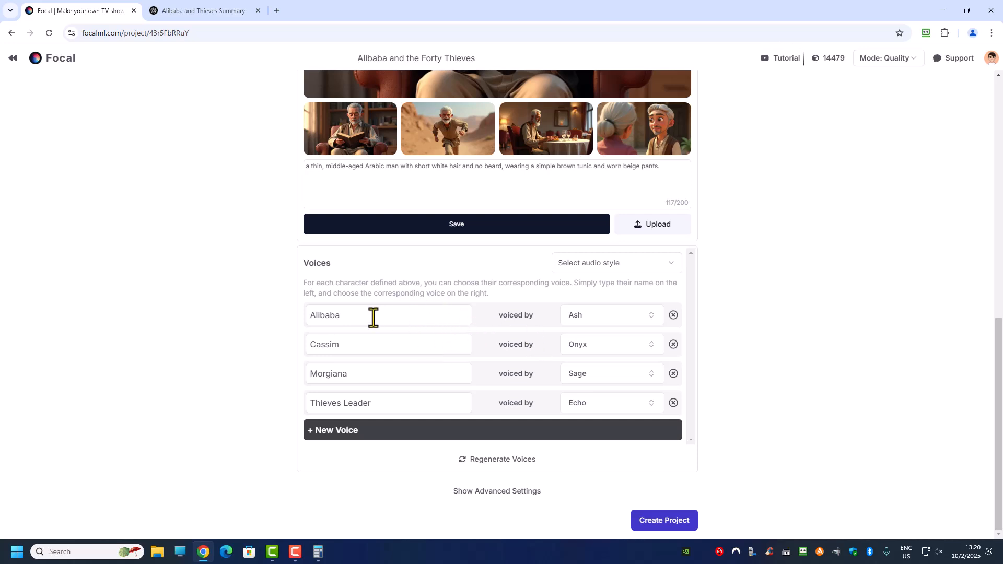
left_click(621, 318)
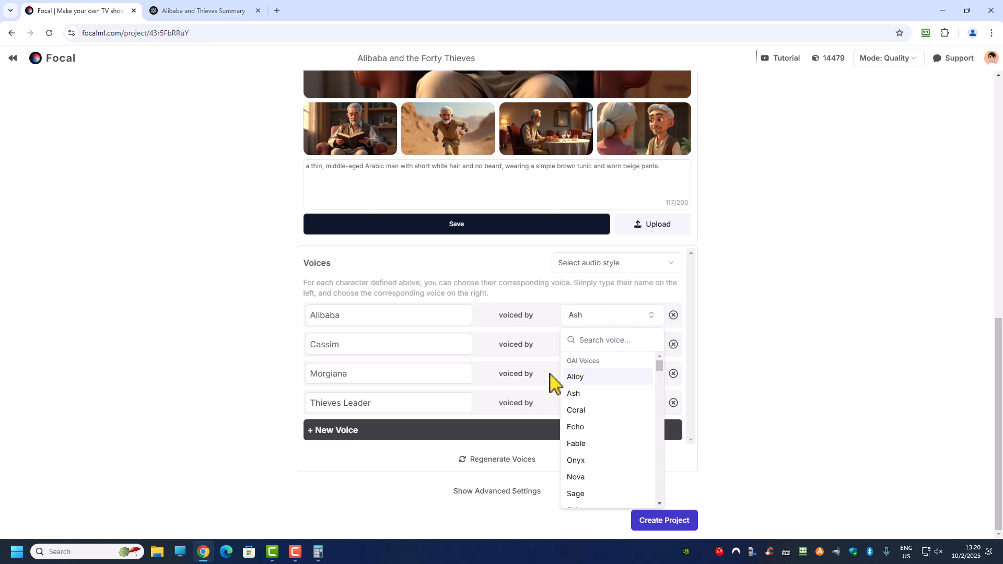
left_click(816, 327)
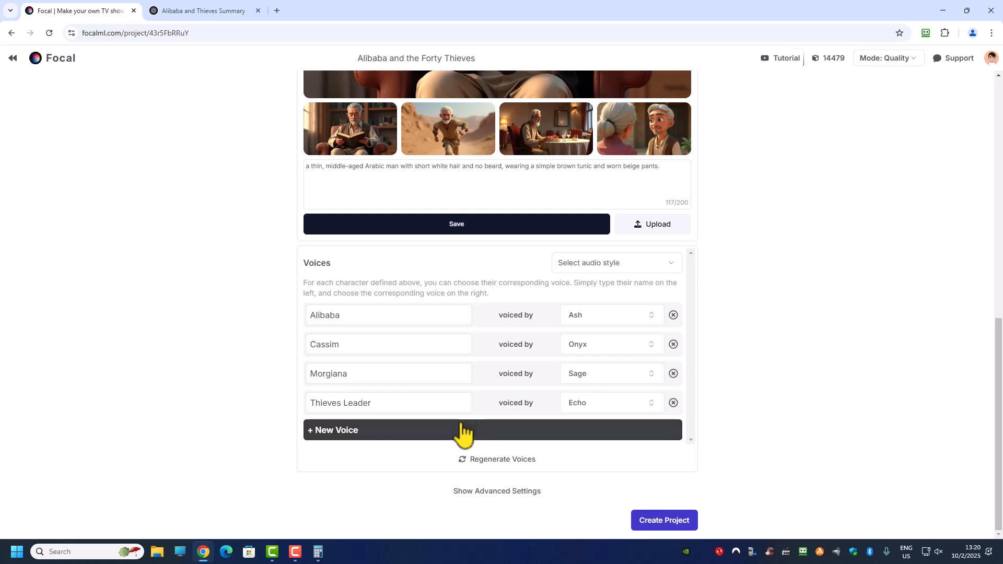
Show the advanced settings and delete the chapter "Cassim's Capture and Rescue".
left_click(478, 492)
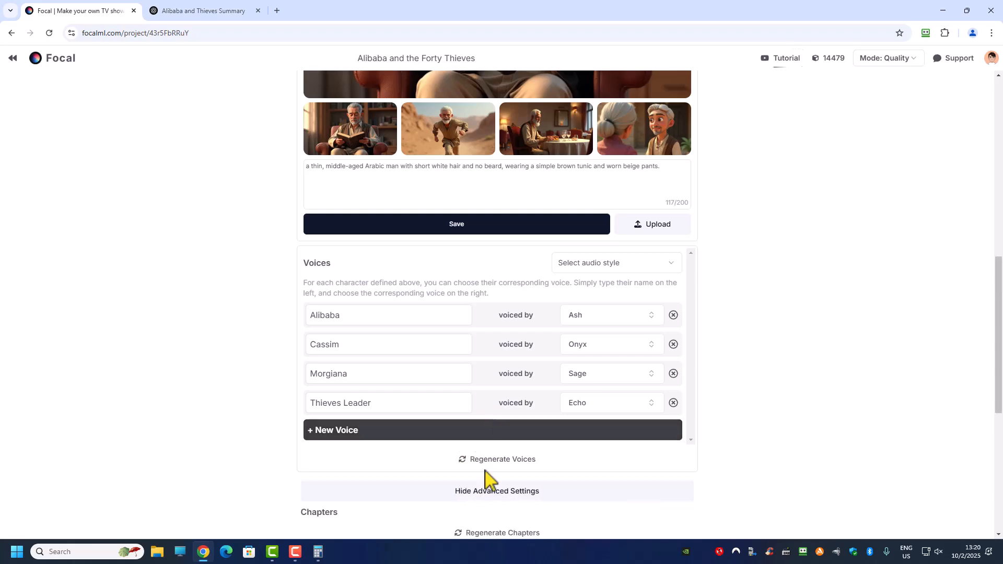
scroll(501, 366, "down", 6)
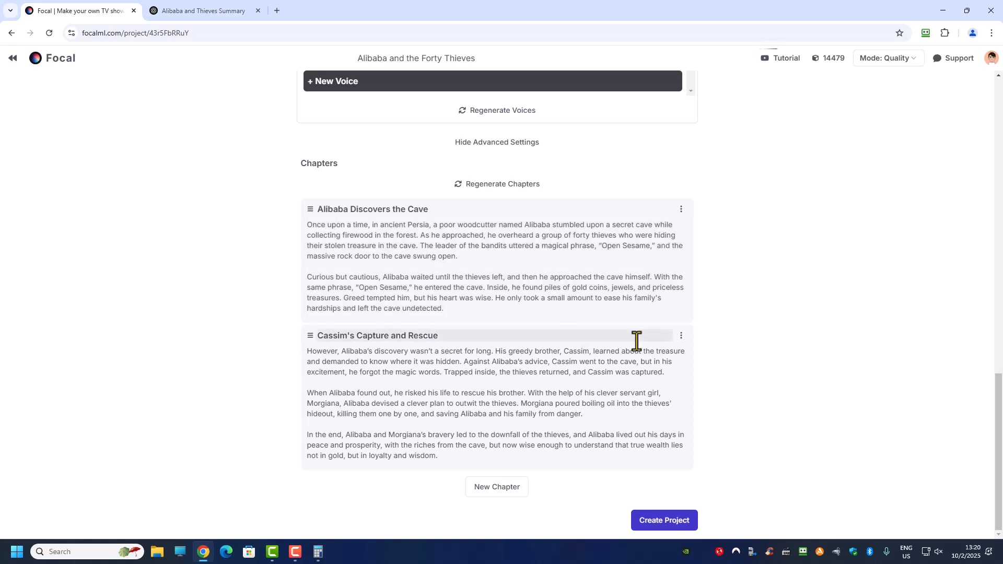
left_click(681, 336)
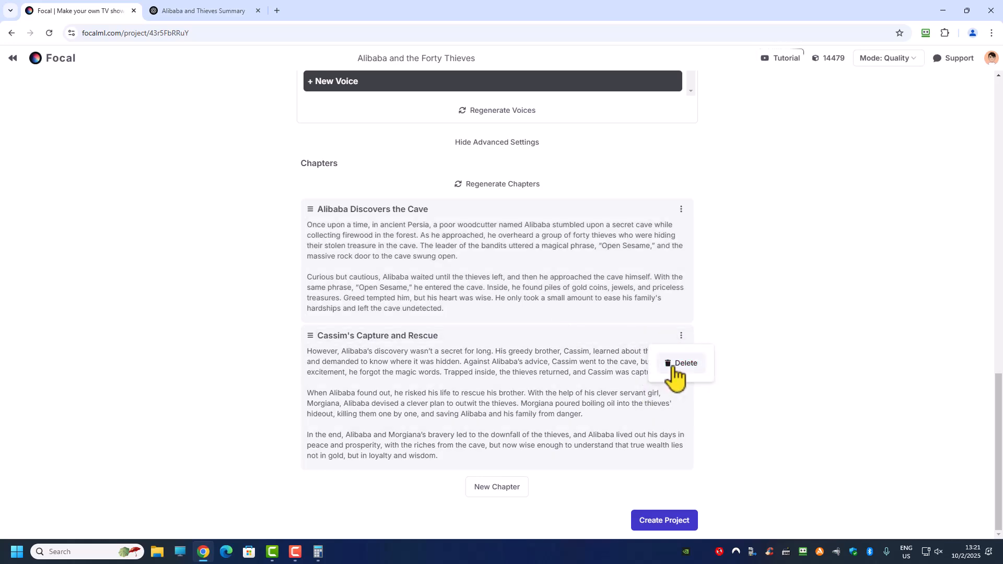
left_click(674, 365)
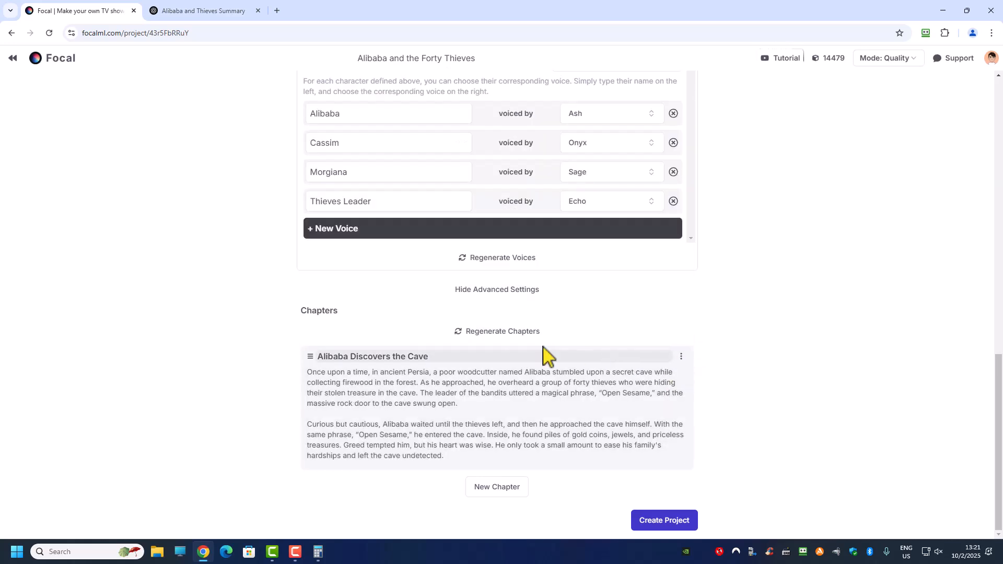
Copy the full story from ChatGPT and paste it over the text of the chapter "Alibaba Discovers the Cave".
left_click(190, 13)
right_click(392, 178)
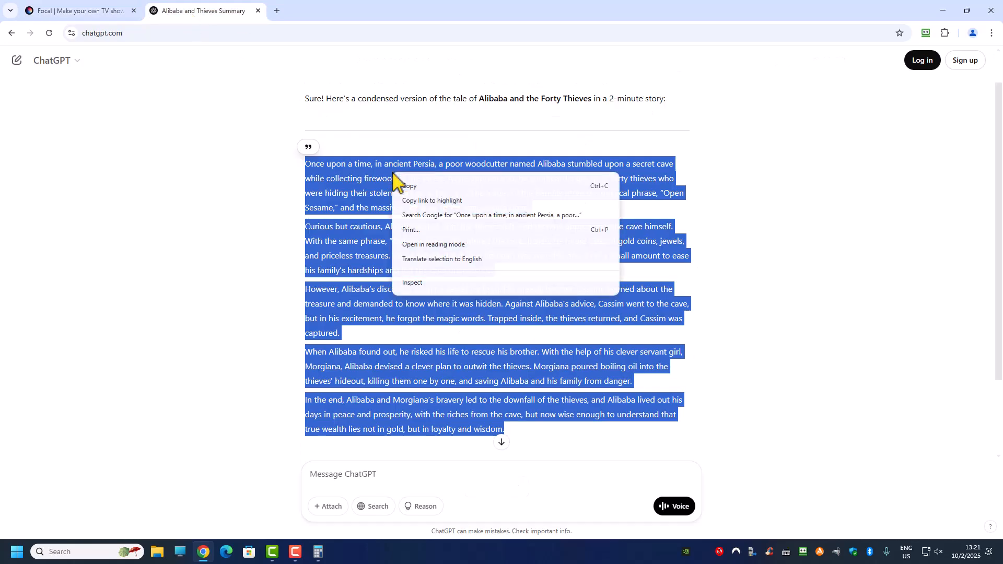
left_click(413, 187)
left_click(58, 17)
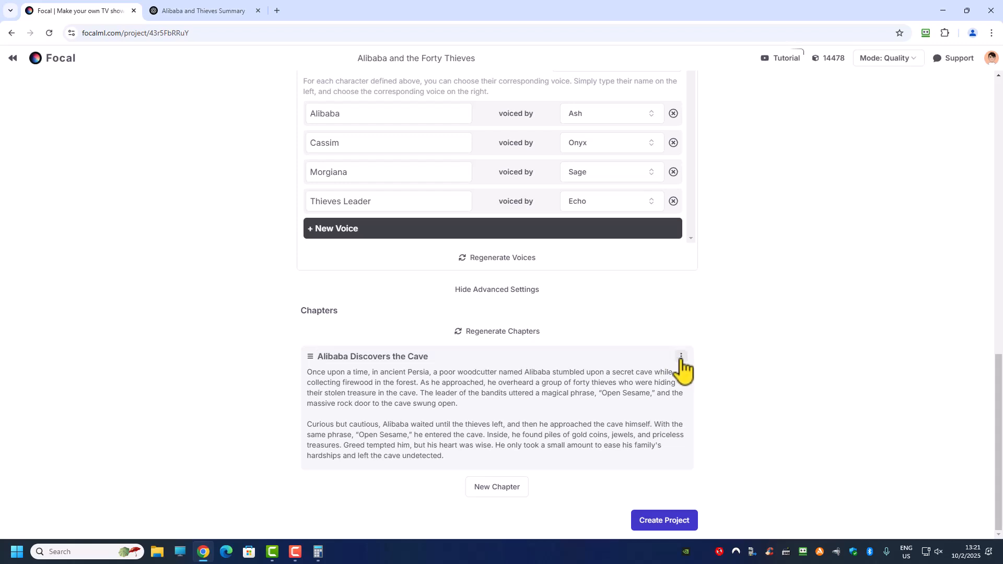
left_click(682, 357)
left_click(532, 413)
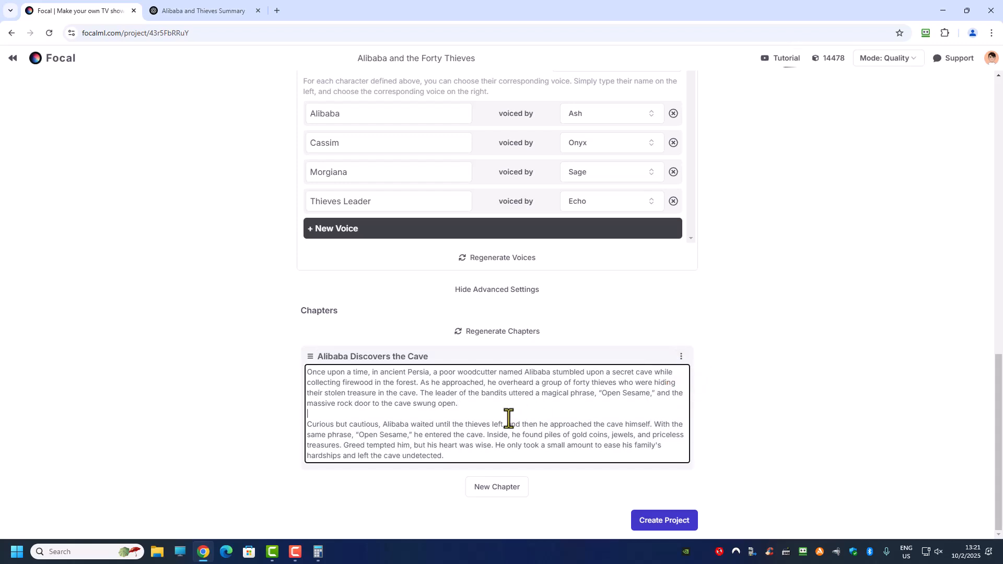
key("ctrl+a")
key("ctrl+v")
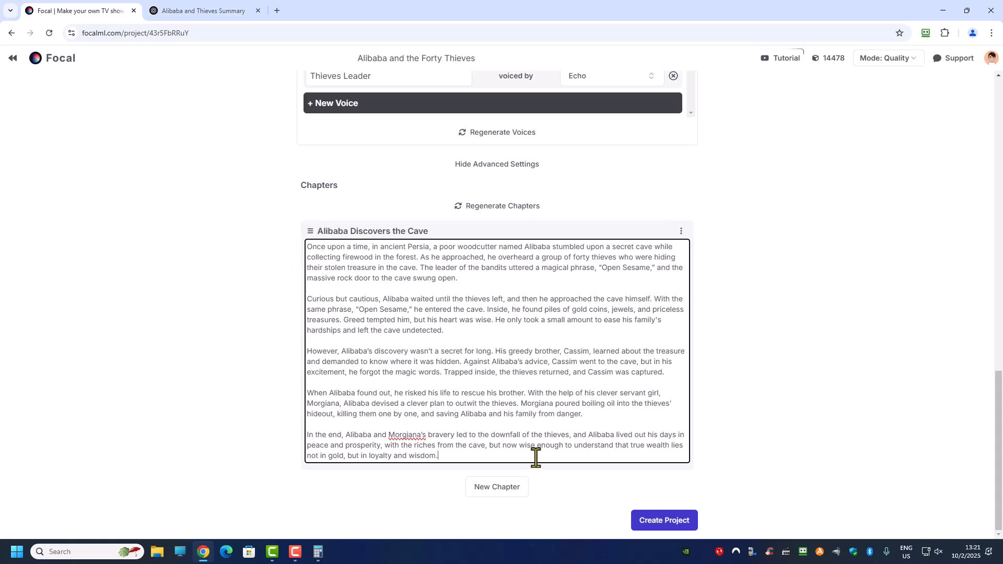
left_click(510, 165)
left_click(500, 494)
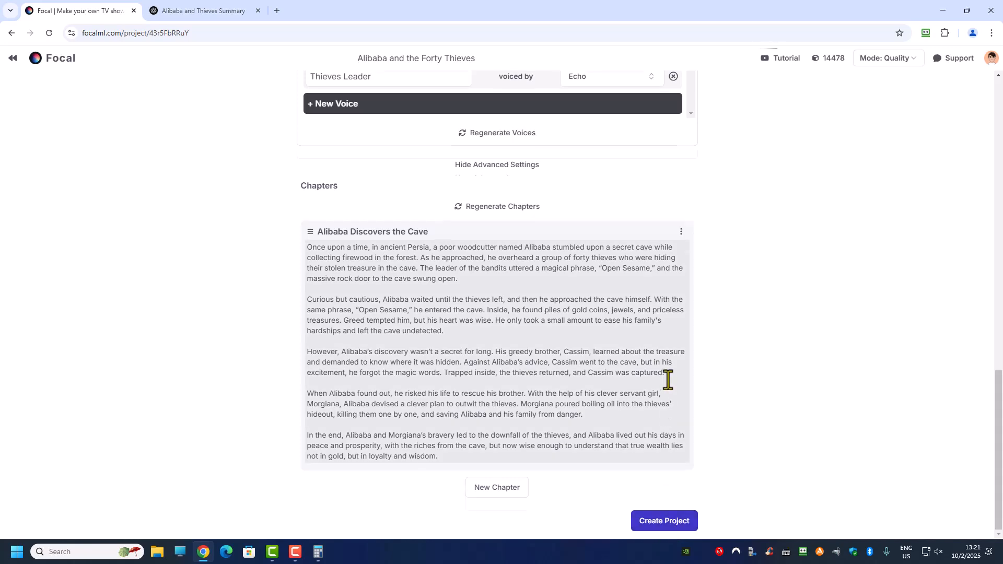
Set the audio style to Narration and regenerate the voices, confirming that the existing ones are deleted and reassigned.
scroll(667, 380, "up", 6)
left_click(615, 261)
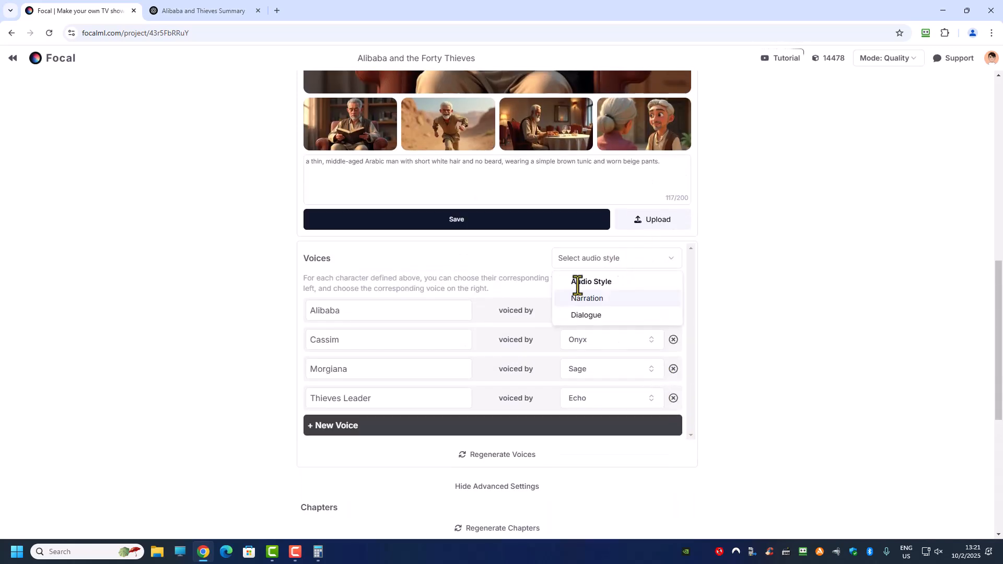
left_click(588, 300)
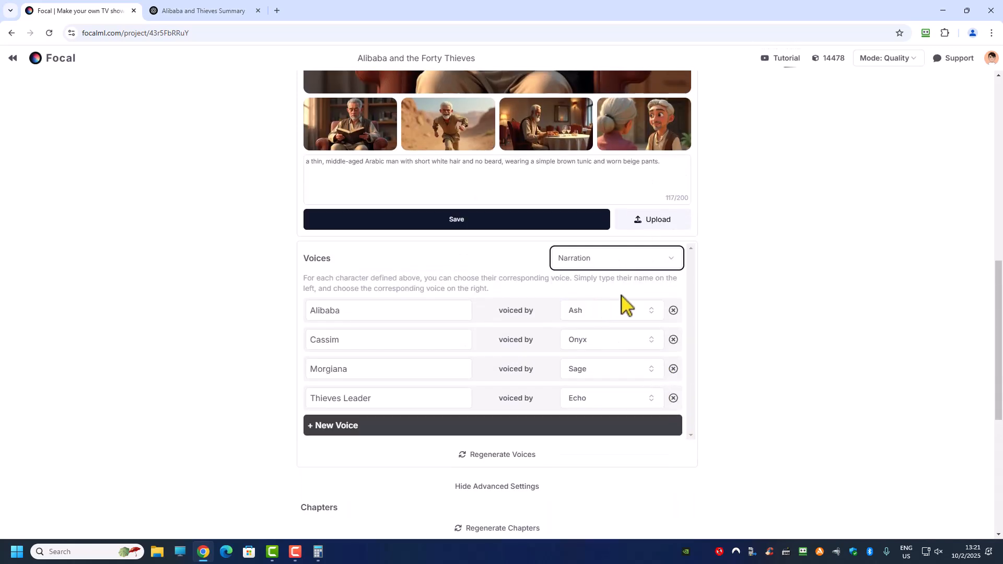
scroll(642, 385, "down", 6)
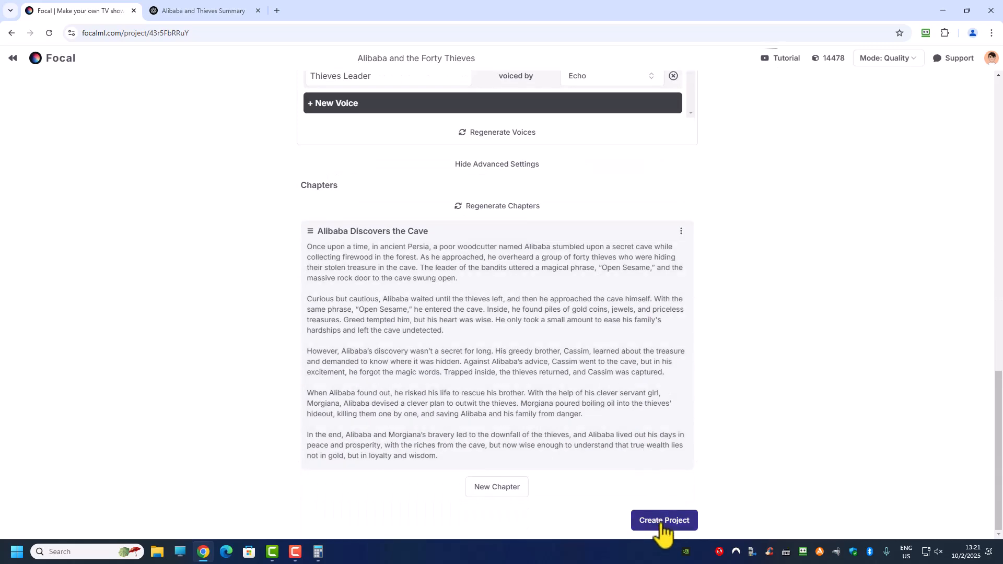
left_click(495, 133)
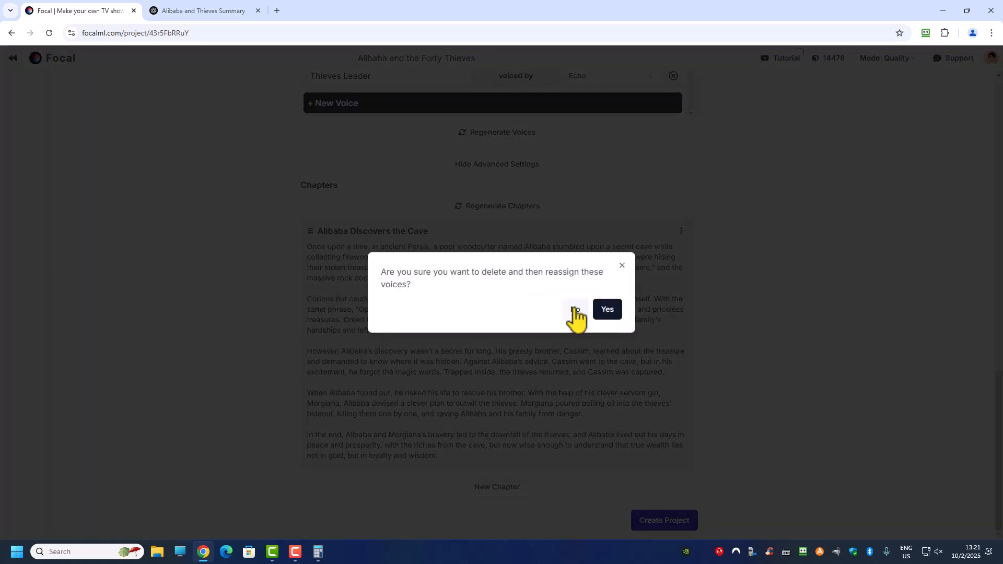
left_click(601, 311)
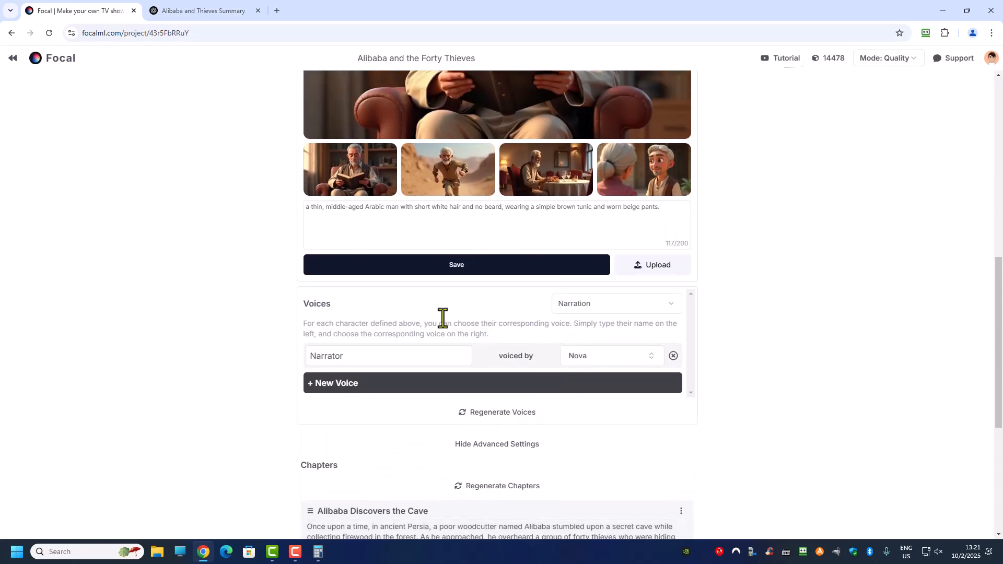
Review the available audio styles, the narrator's voice and the pasted chapter text before creating the project.
scroll(361, 308, "down", 2)
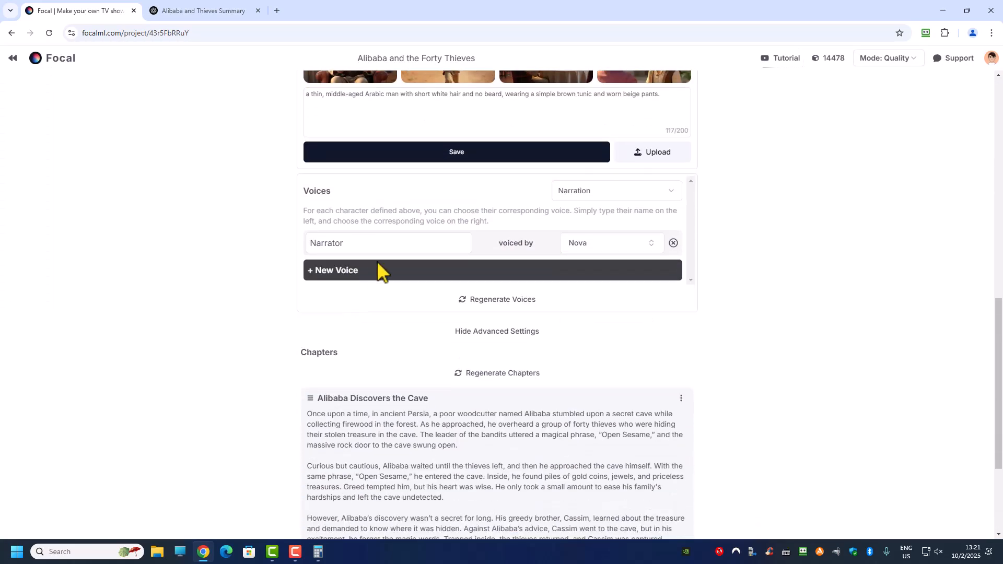
left_click(590, 195)
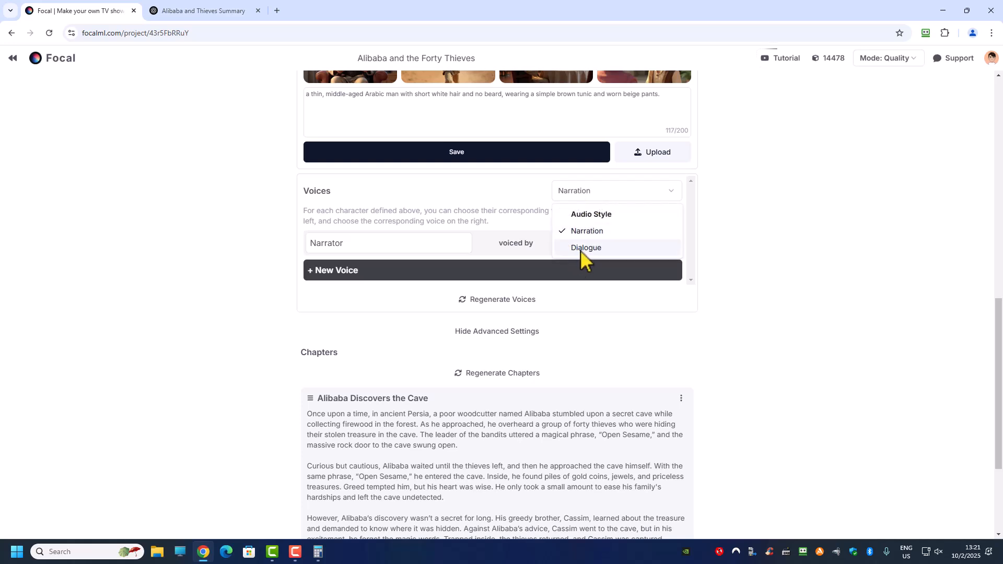
left_click(788, 242)
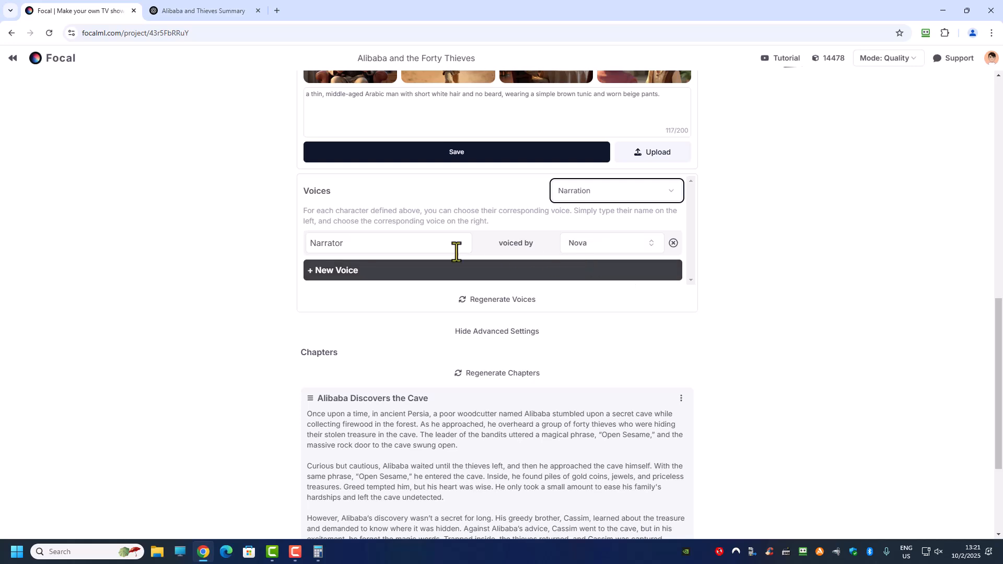
scroll(376, 415, "down", 3)
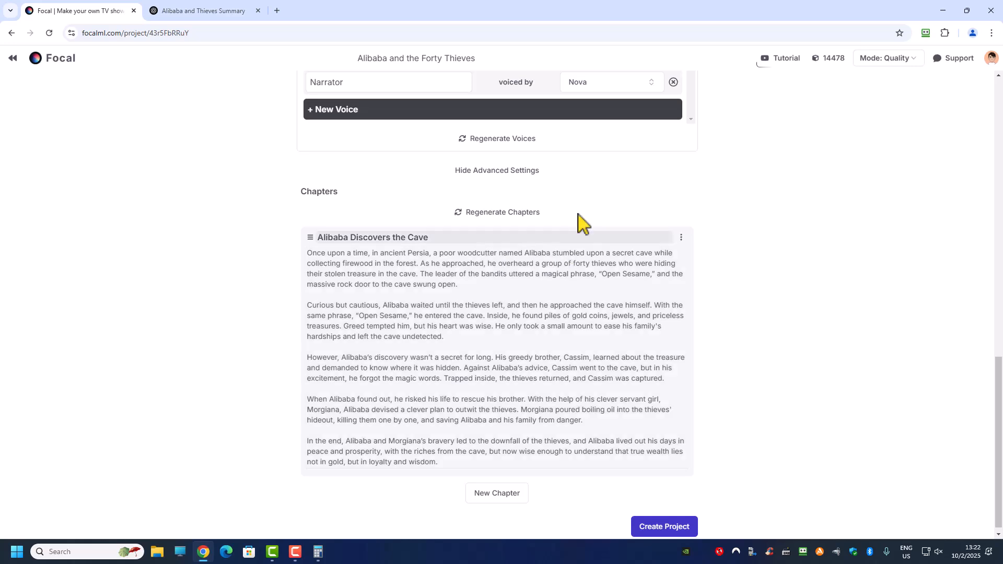
scroll(586, 250, "up", 2)
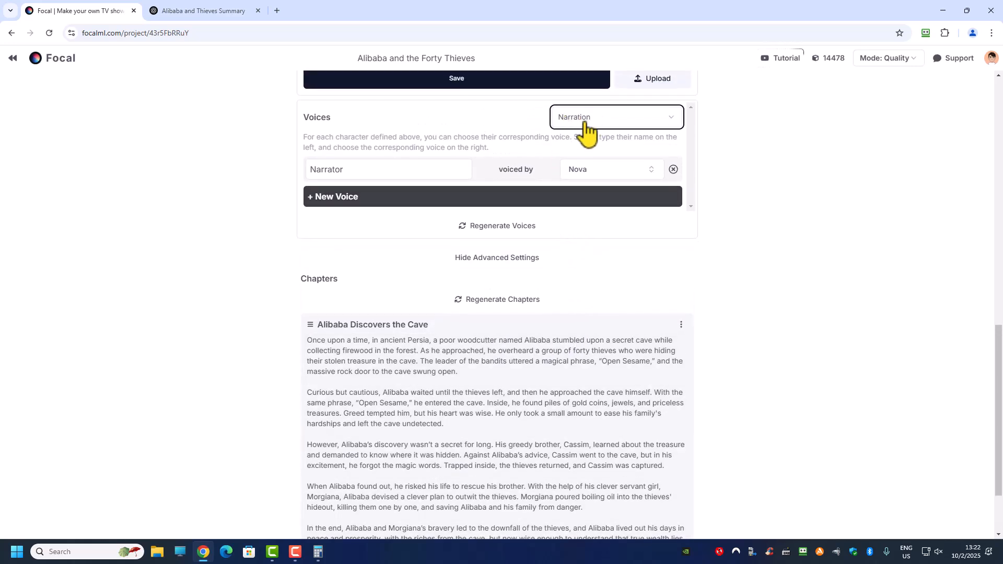
left_click(586, 128)
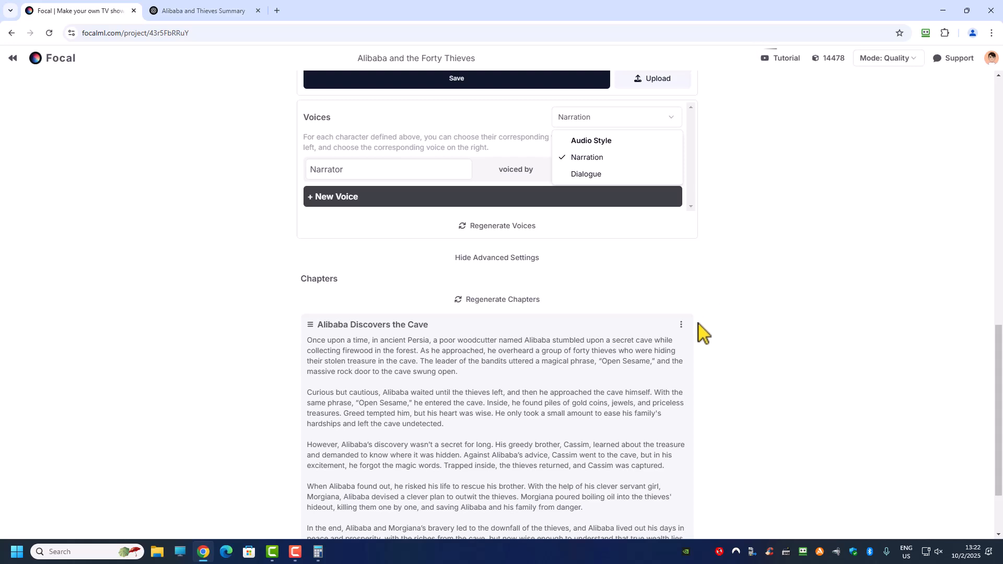
left_click(807, 317)
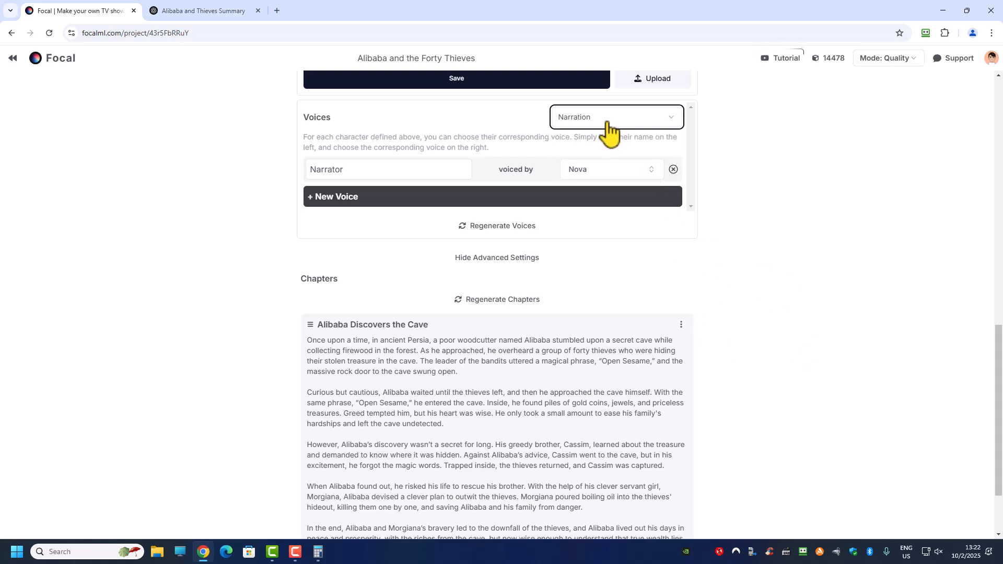
Create the project and choose Flux Dev as the image model in its global settings.
scroll(784, 227, "down", 3)
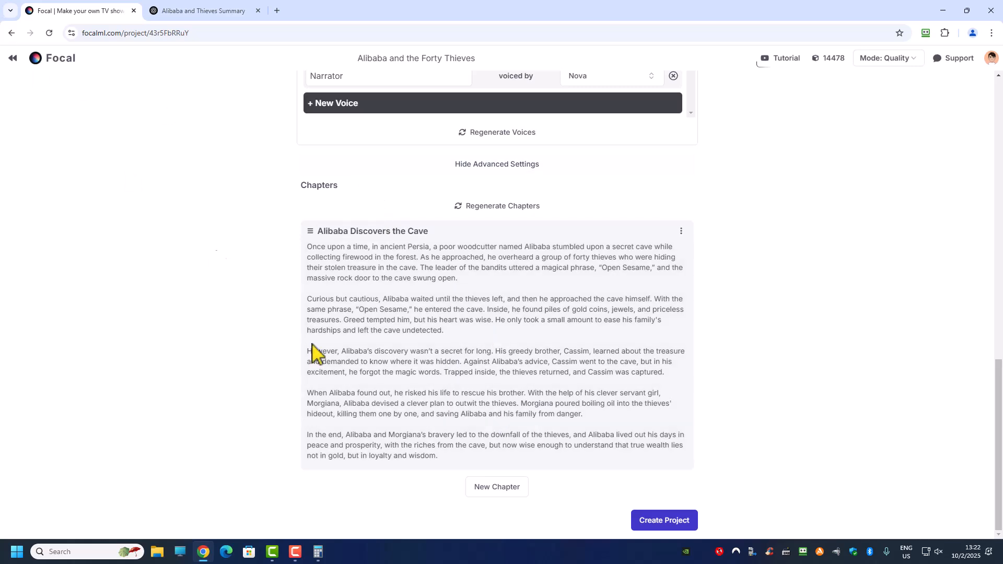
left_click(644, 522)
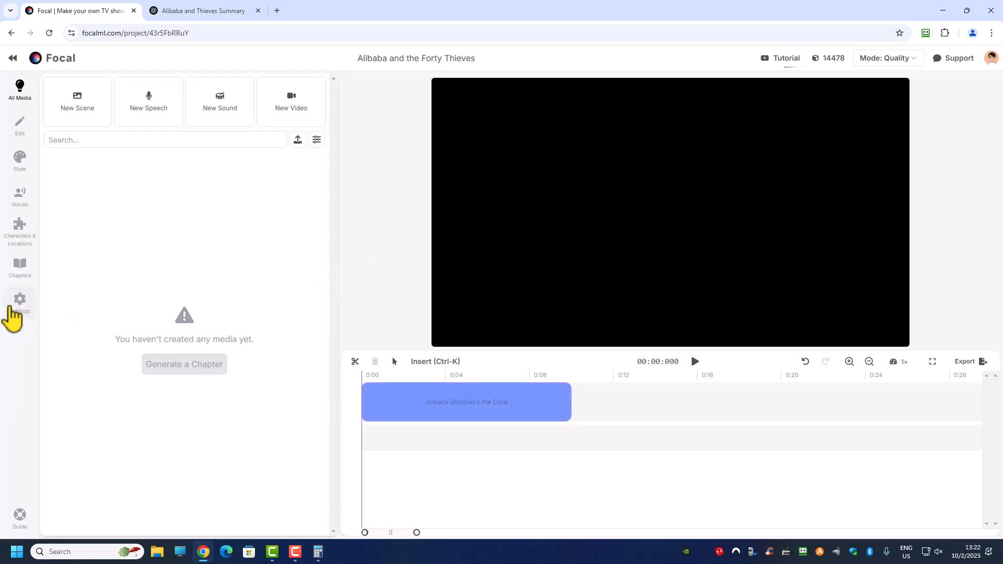
left_click(20, 308)
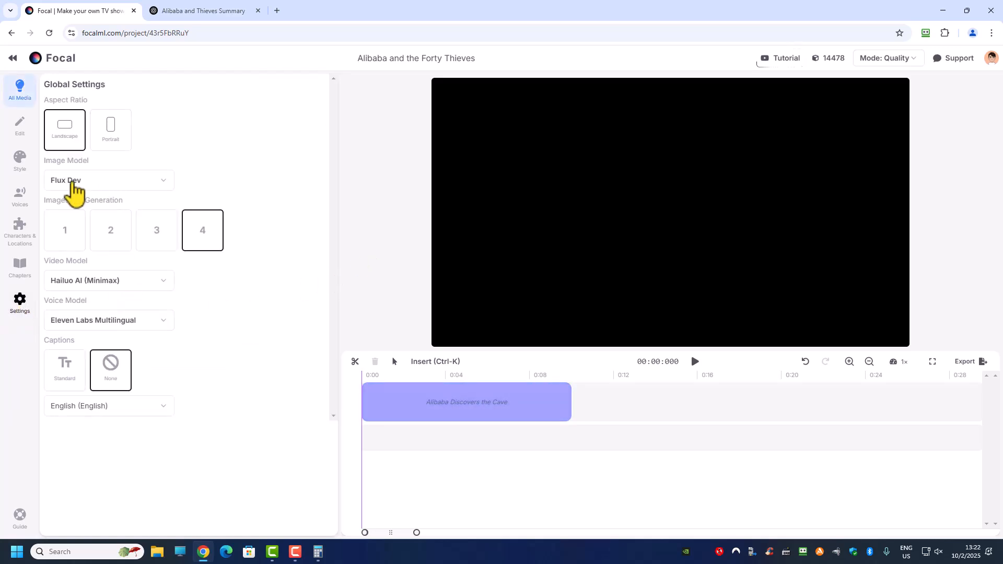
left_click(70, 184)
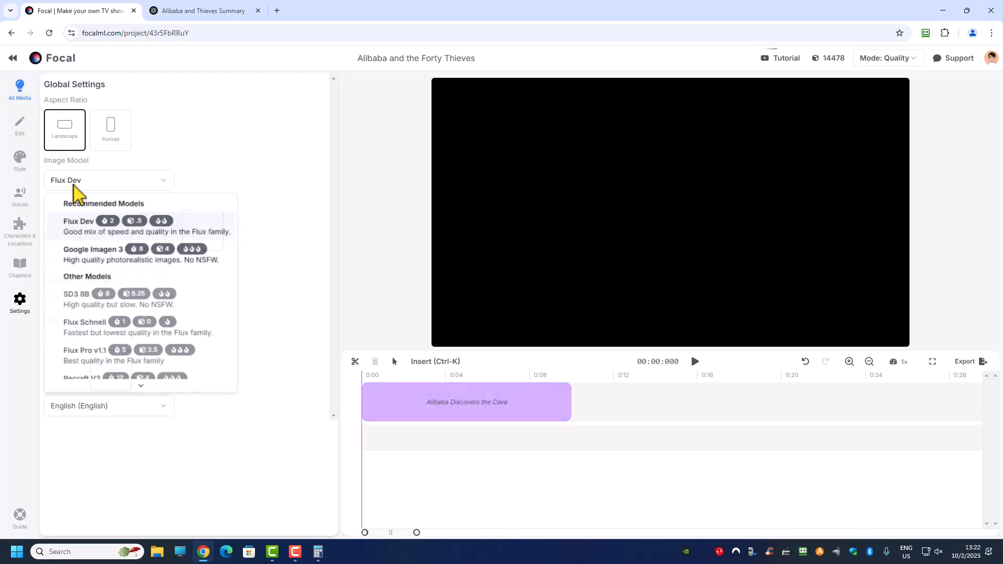
left_click(82, 230)
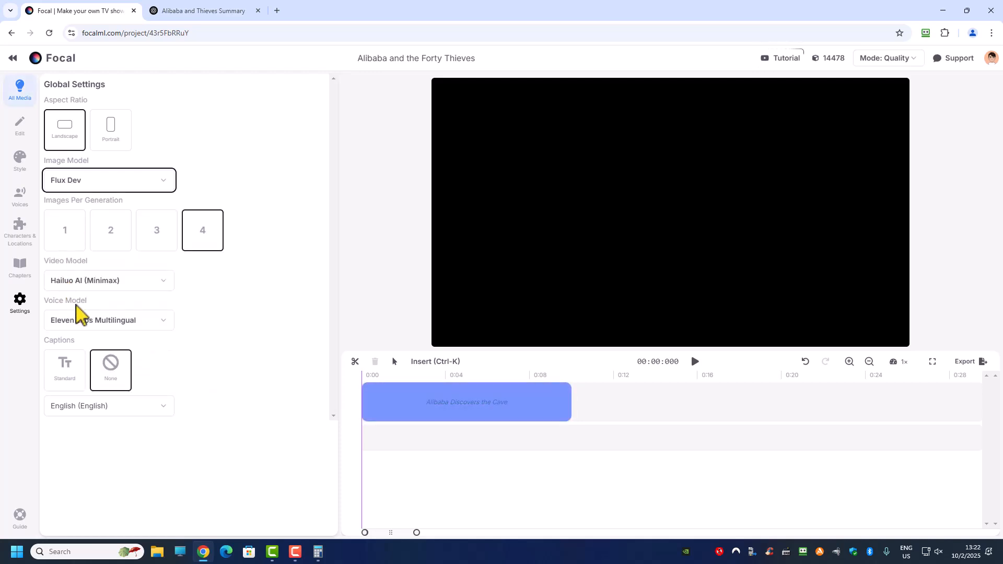
Set the video model to Dream Machine v1.5 (Luma) and check the project's visual styles.
left_click(76, 285)
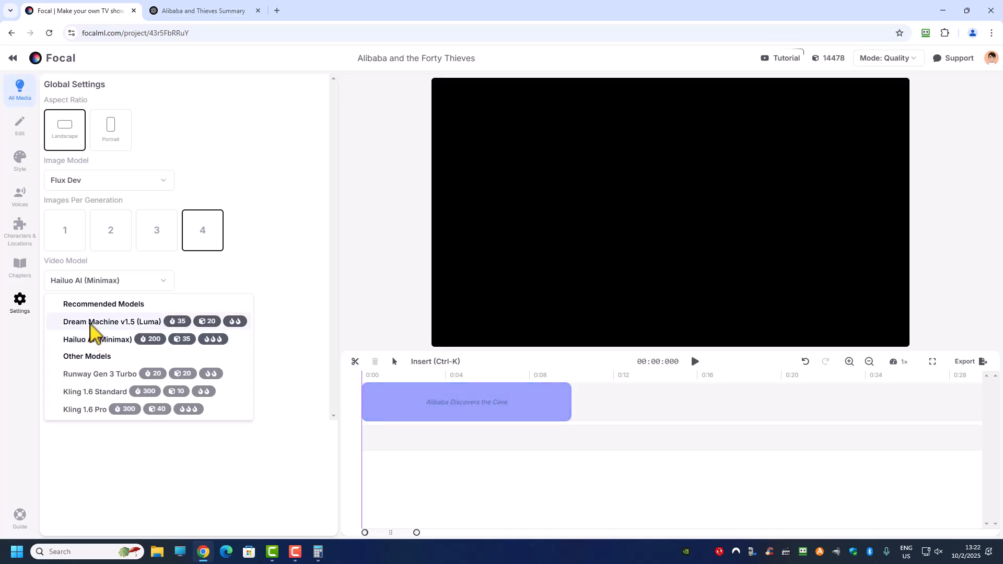
left_click(90, 323)
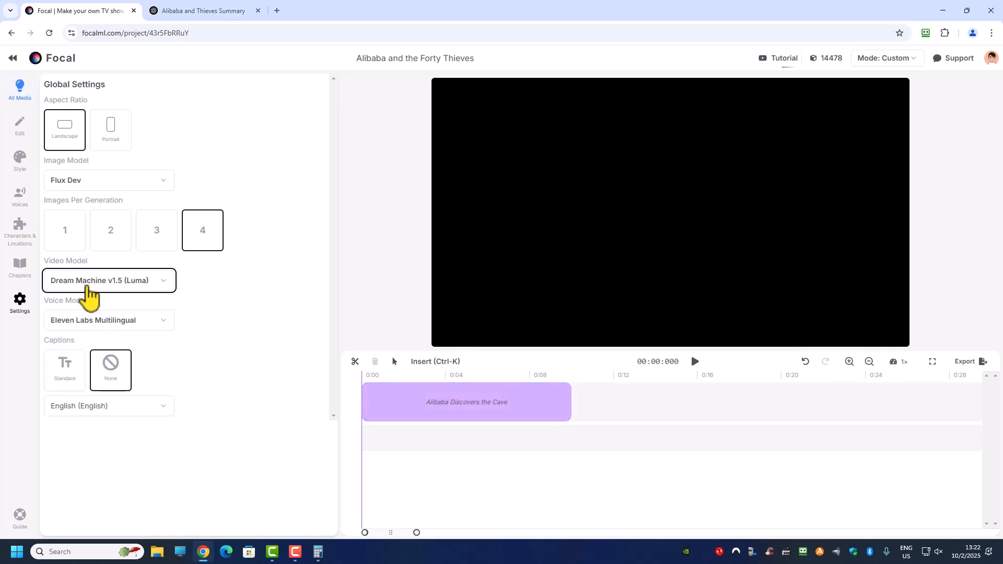
left_click(79, 284)
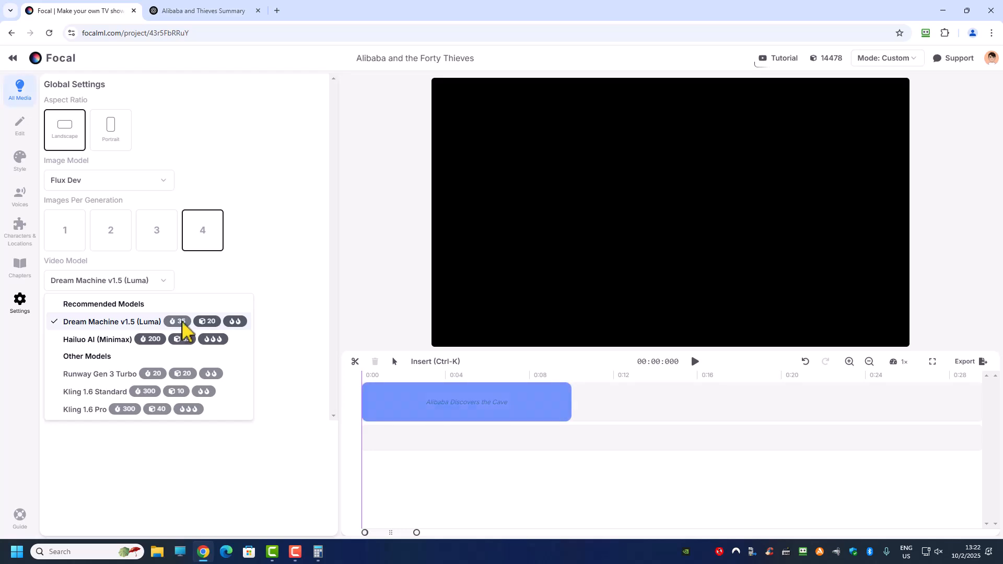
left_click(90, 323)
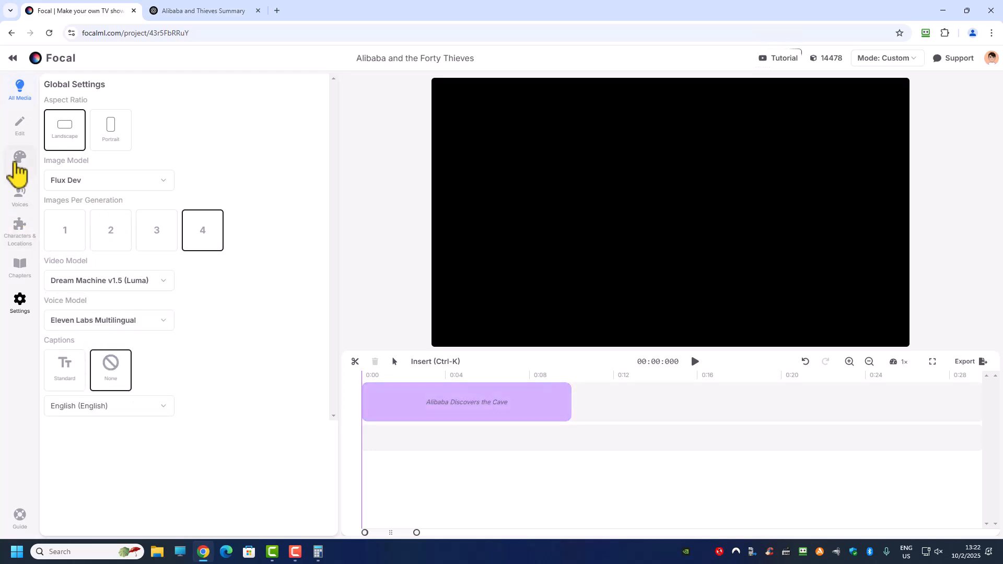
left_click(20, 162)
scroll(193, 379, "down", 1)
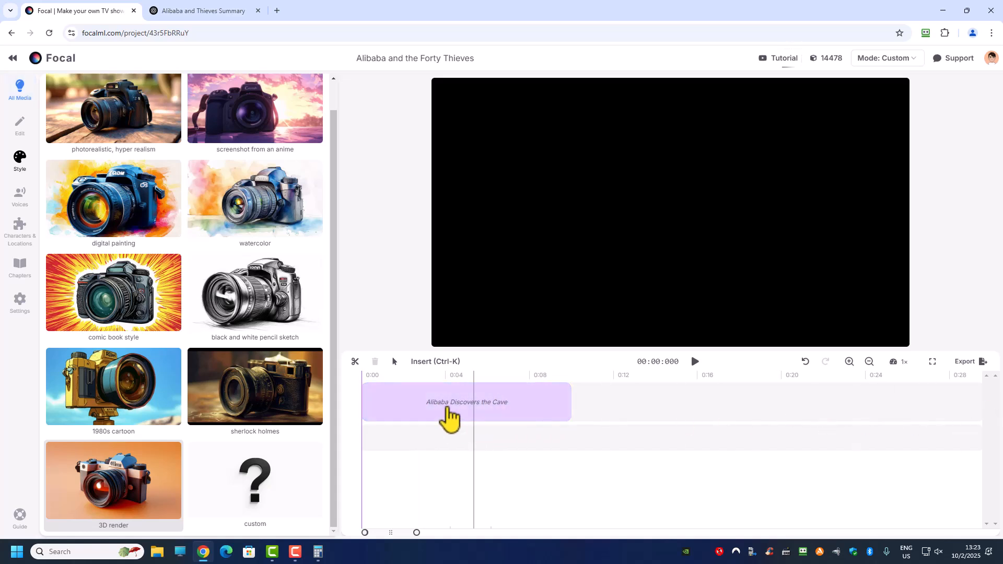
Generate the chapter "Alibaba Discovers the Cave", adding "remove images without voice over" to the adaptation instructions.
left_click(444, 418)
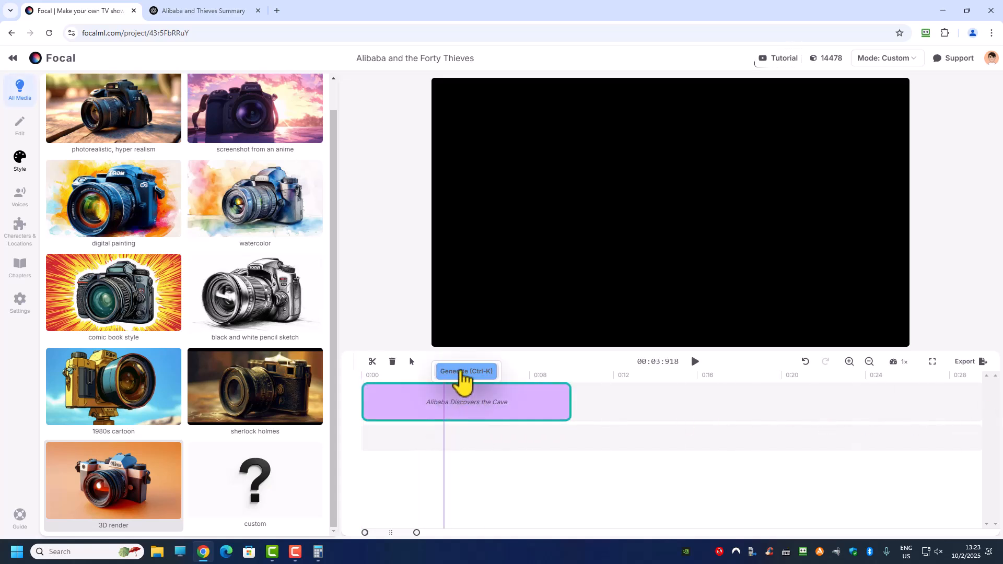
left_click(462, 372)
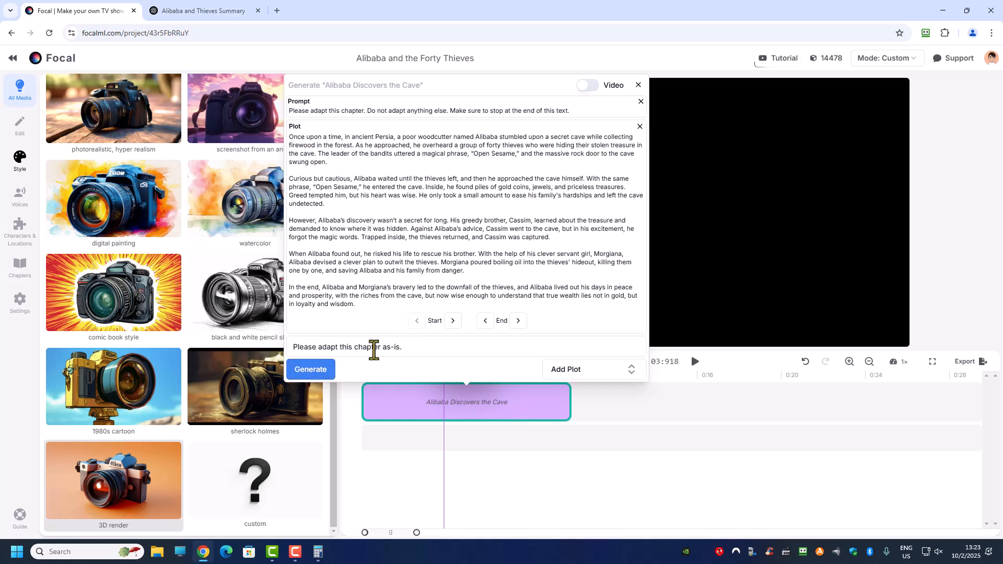
left_click(424, 353)
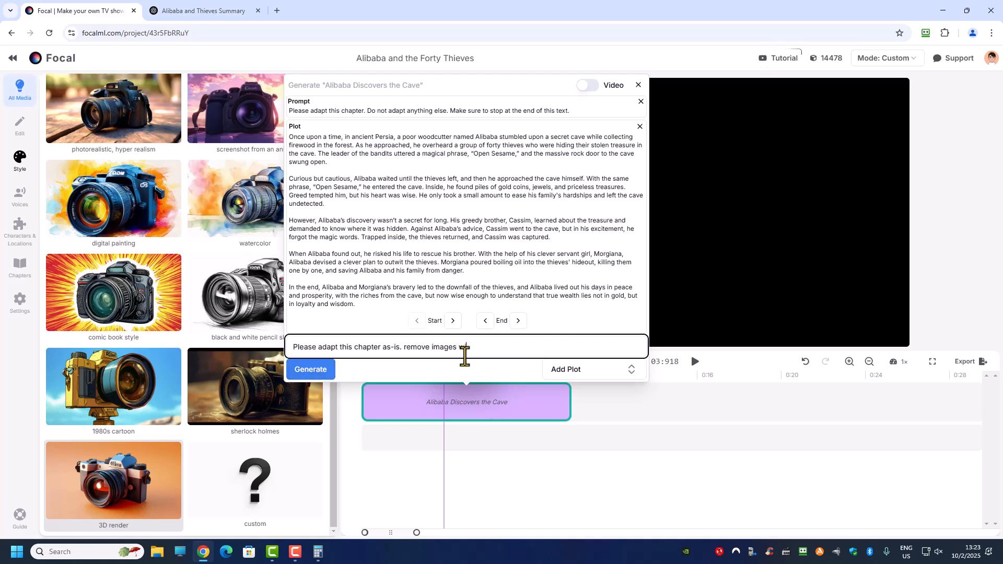
type("voice over")
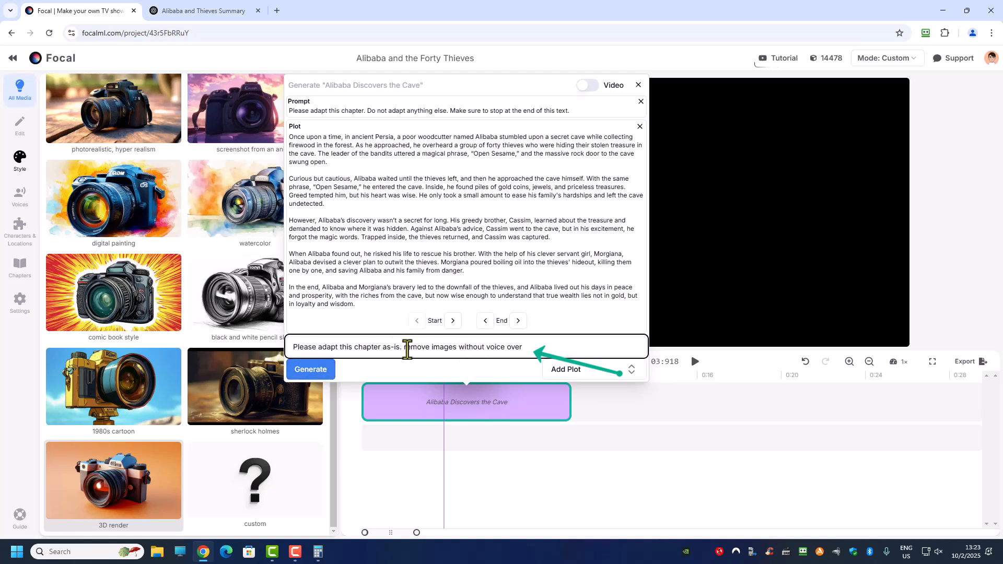
left_click_drag(404, 347, 524, 348)
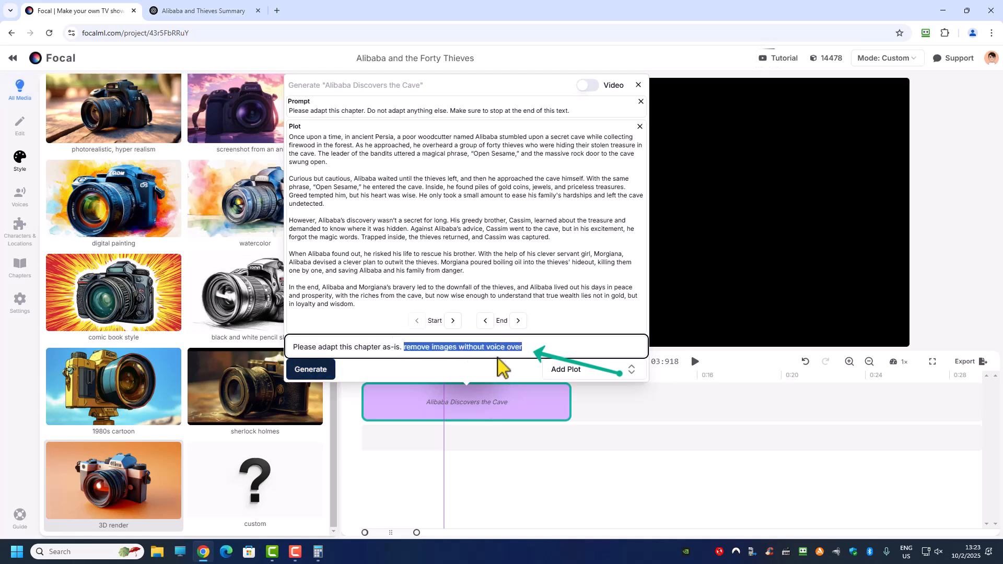
left_click(311, 369)
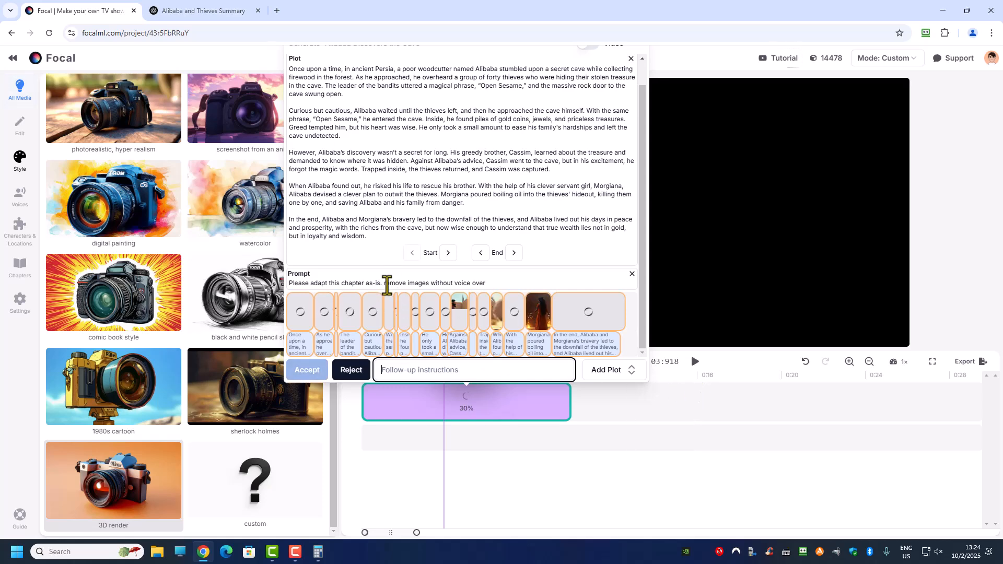
Check the generated scenes against the prompt's added instruction and accept them into the timeline.
left_click_drag(384, 284, 489, 284)
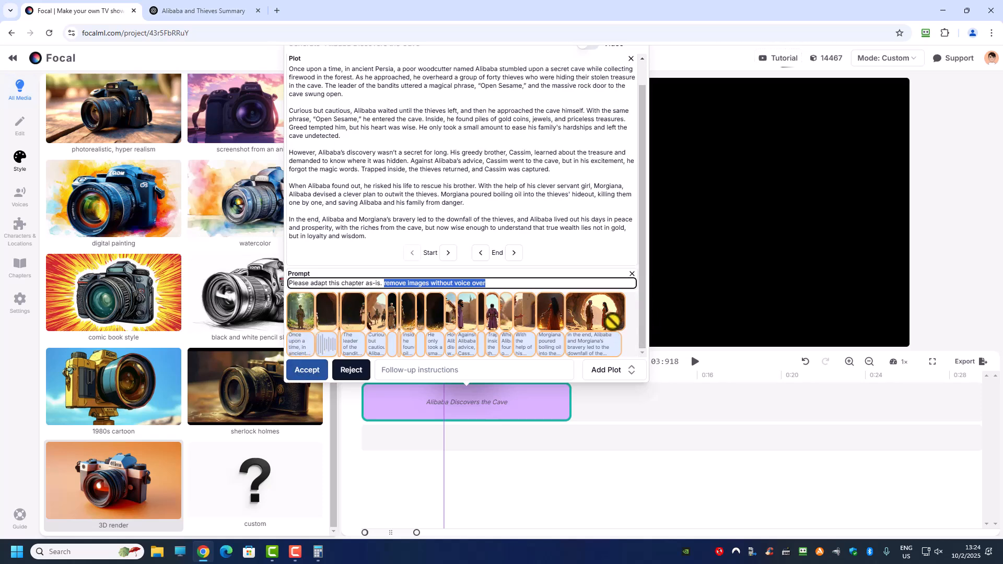
left_click(385, 286)
left_click_drag(382, 286, 521, 290)
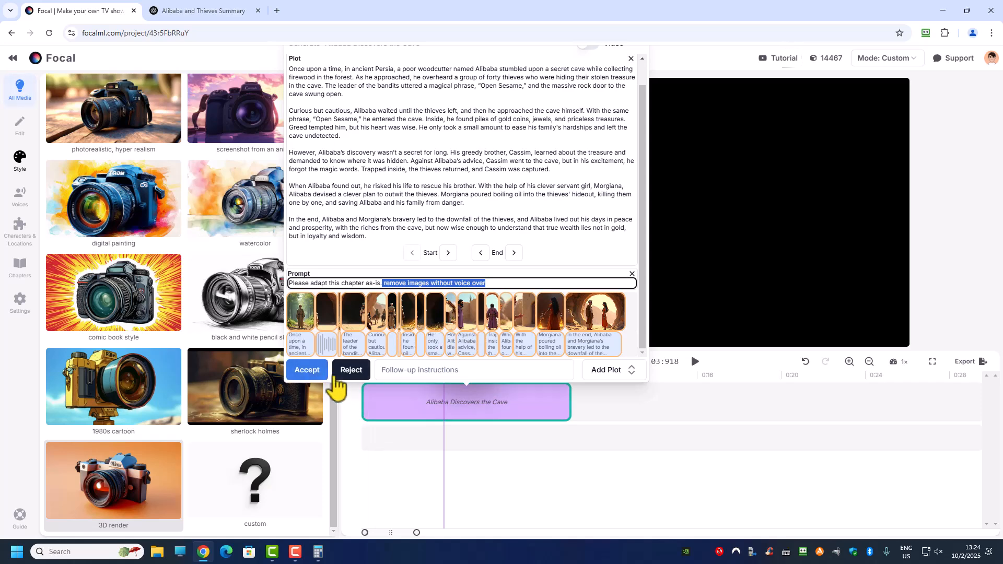
left_click(307, 370)
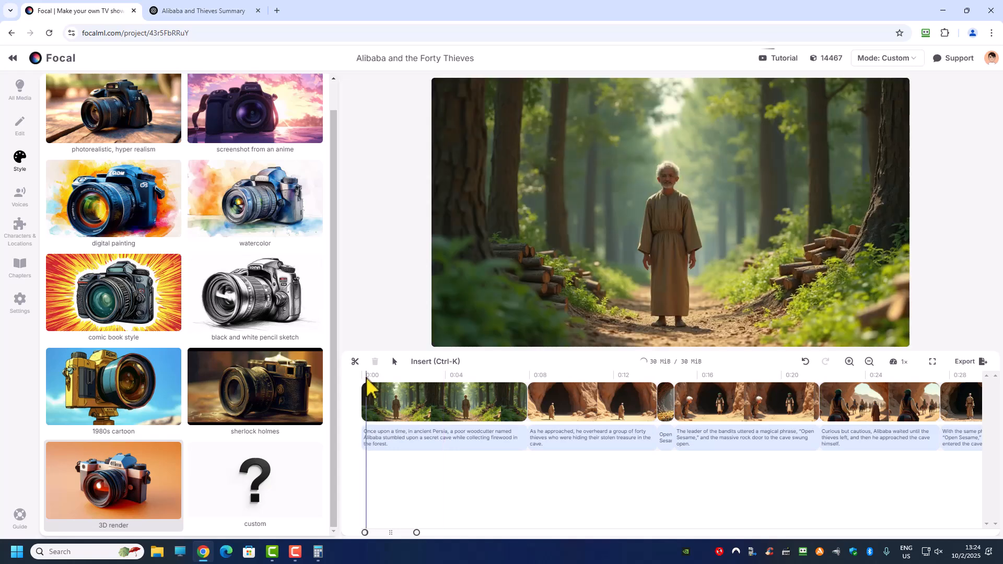
Play the generated video from the beginning to preview its opening scenes and narration.
left_click(362, 393)
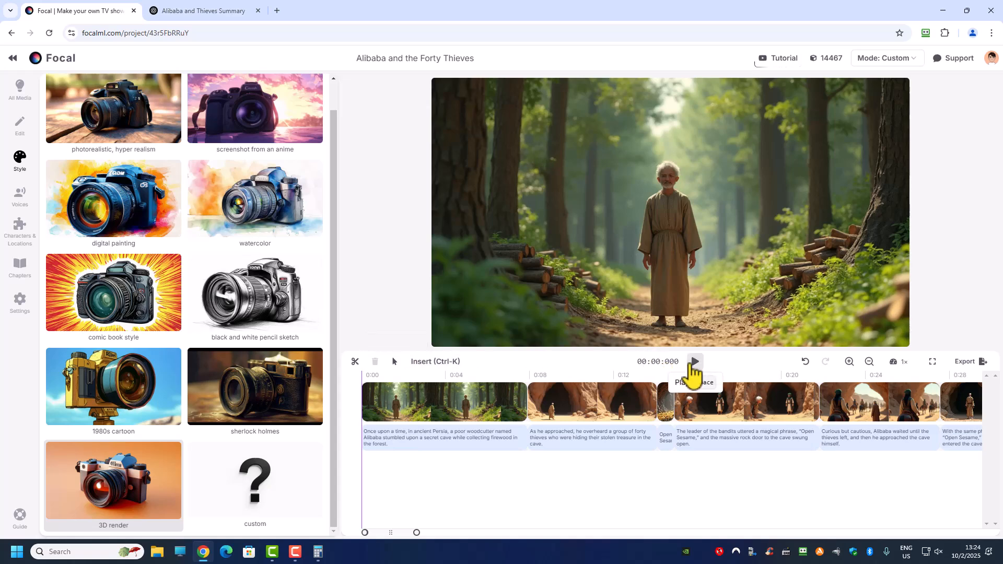
left_click(697, 362)
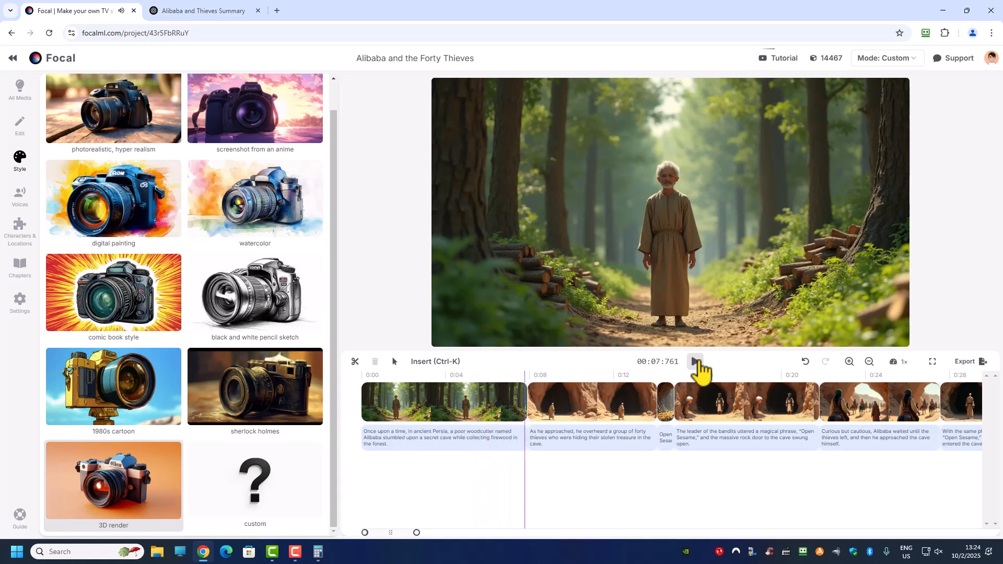
left_click(696, 362)
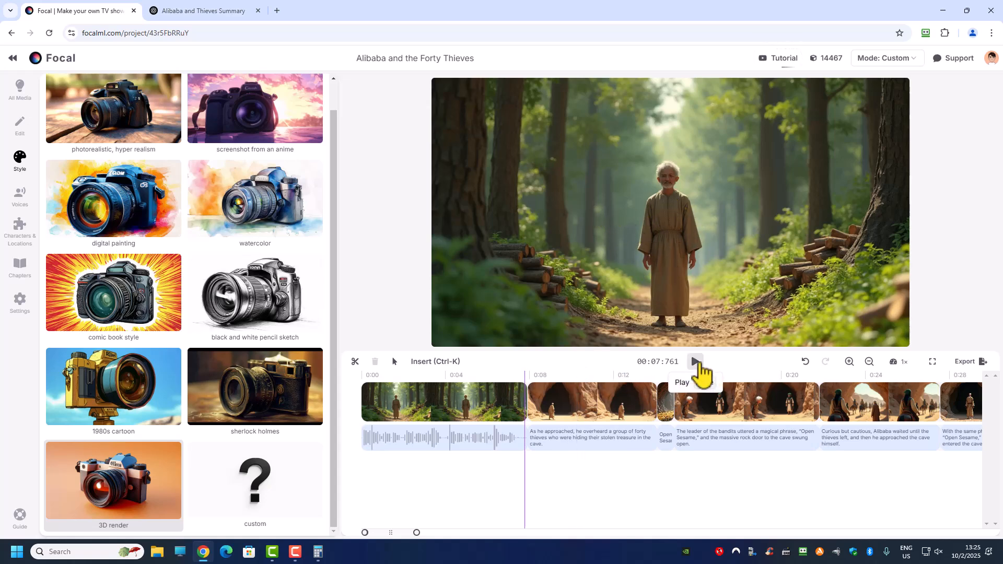
left_click(695, 361)
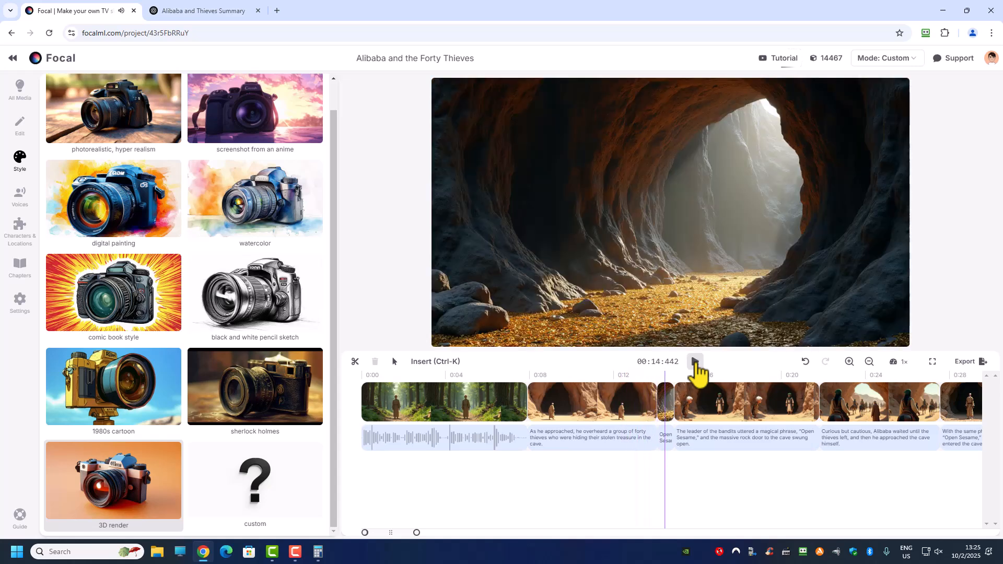
left_click(696, 372)
left_click(639, 409)
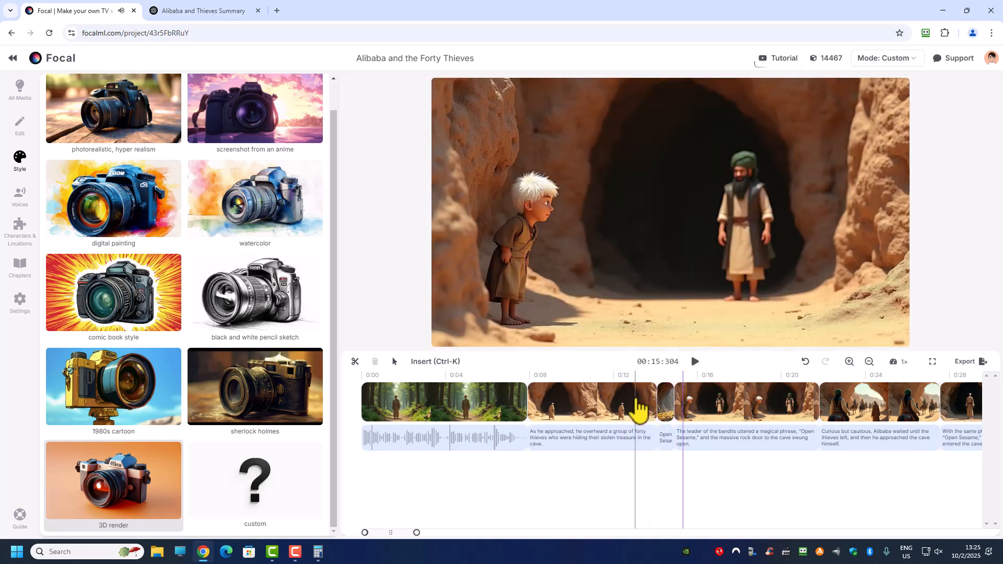
Inspect the images and prompts of the first three scenes and the overall sequence of clips in the timeline.
left_click(446, 410)
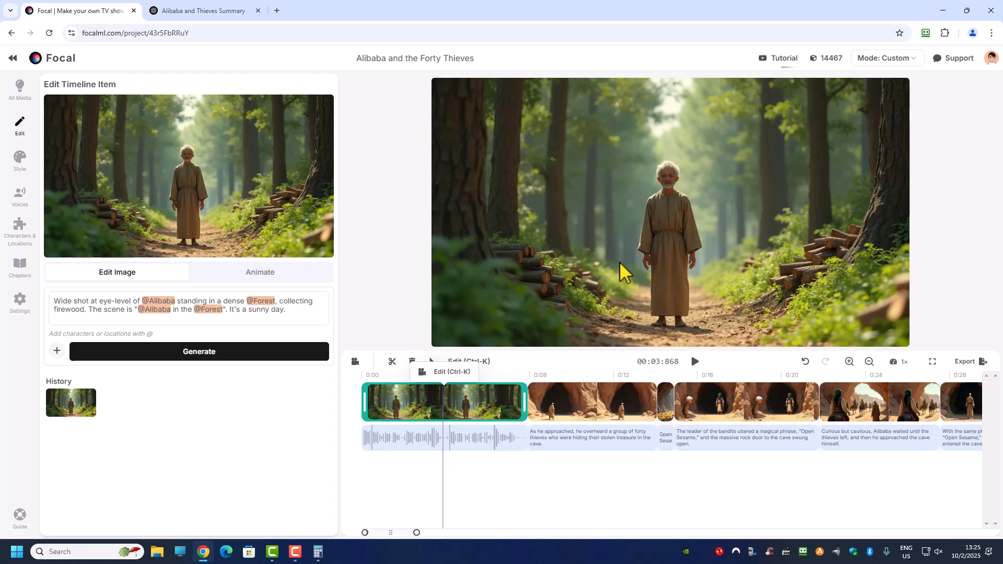
left_click(590, 413)
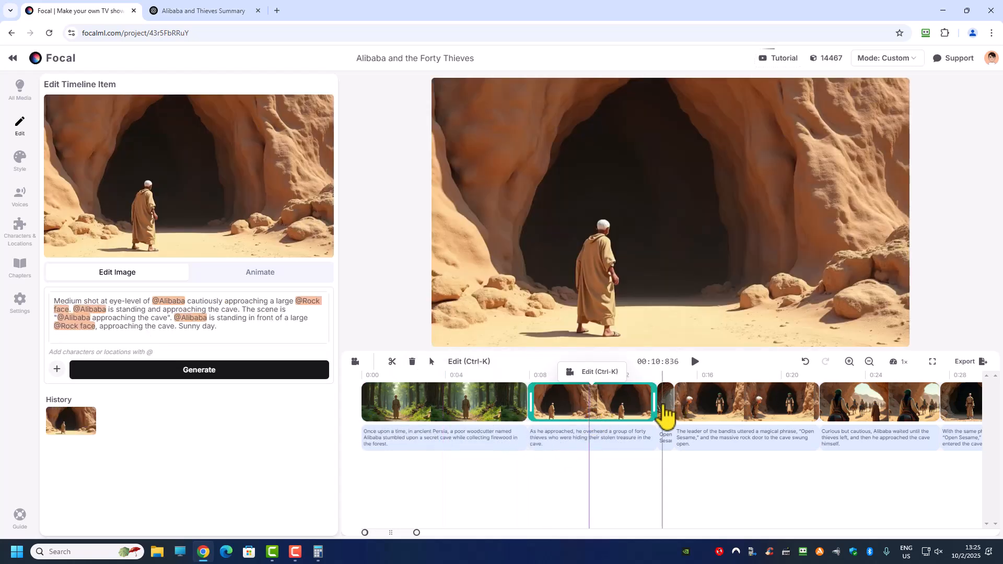
left_click(665, 413)
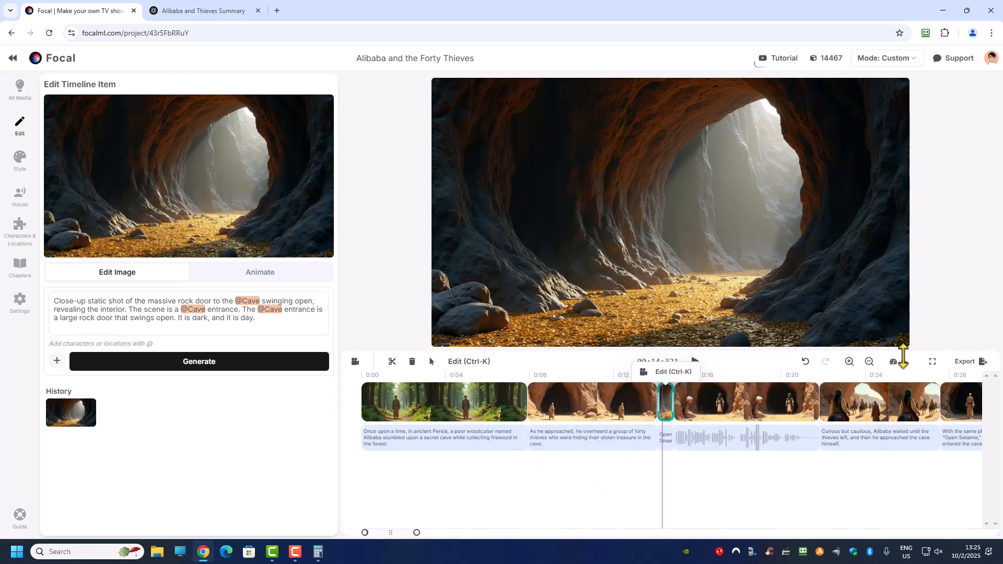
left_click(870, 362)
left_click(869, 362)
left_click(869, 362)
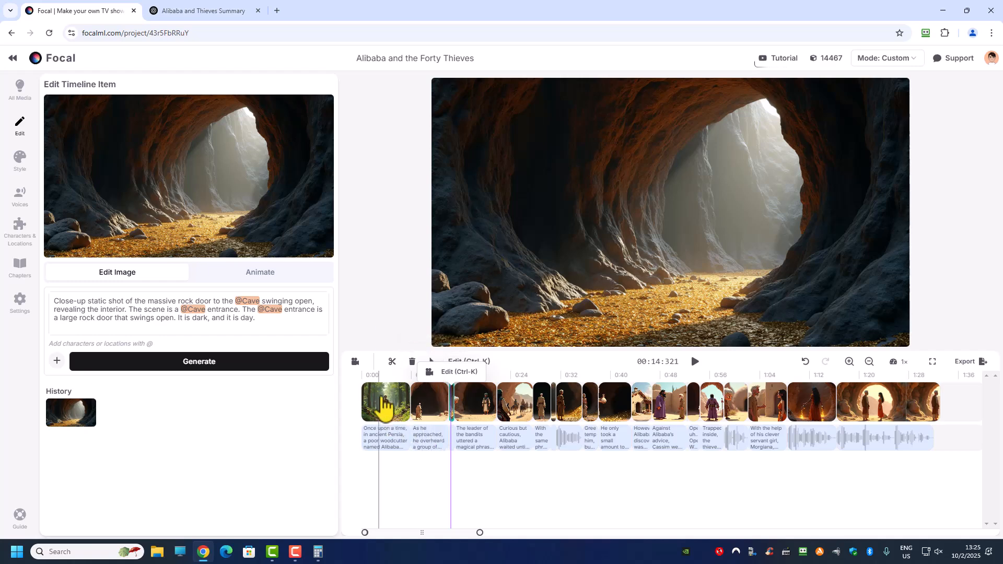
Animate the first two scenes with their suggested prompts, the man walking down the forest path and walking towards the cave entrance.
left_click(386, 406)
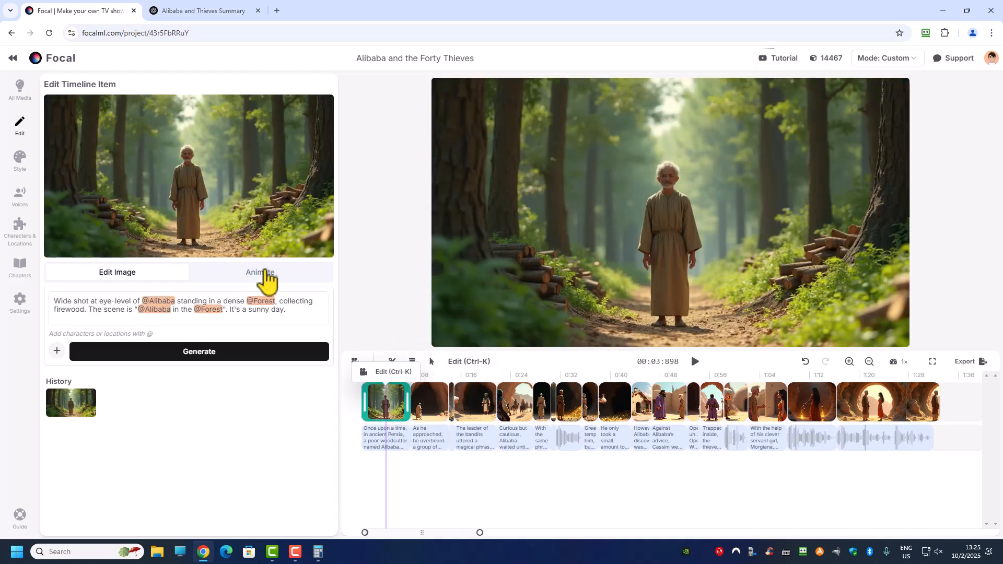
left_click(263, 274)
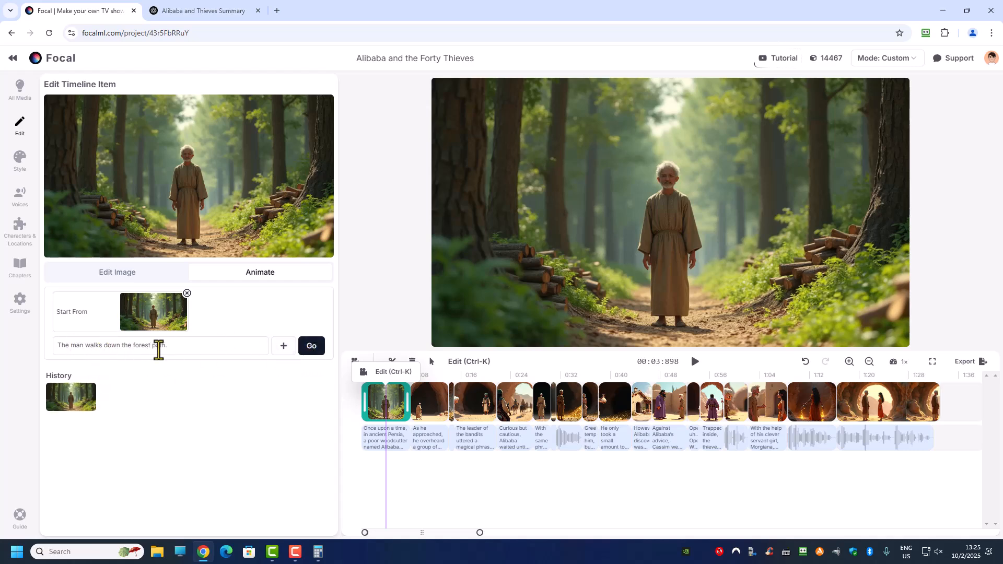
left_click(315, 347)
left_click(428, 402)
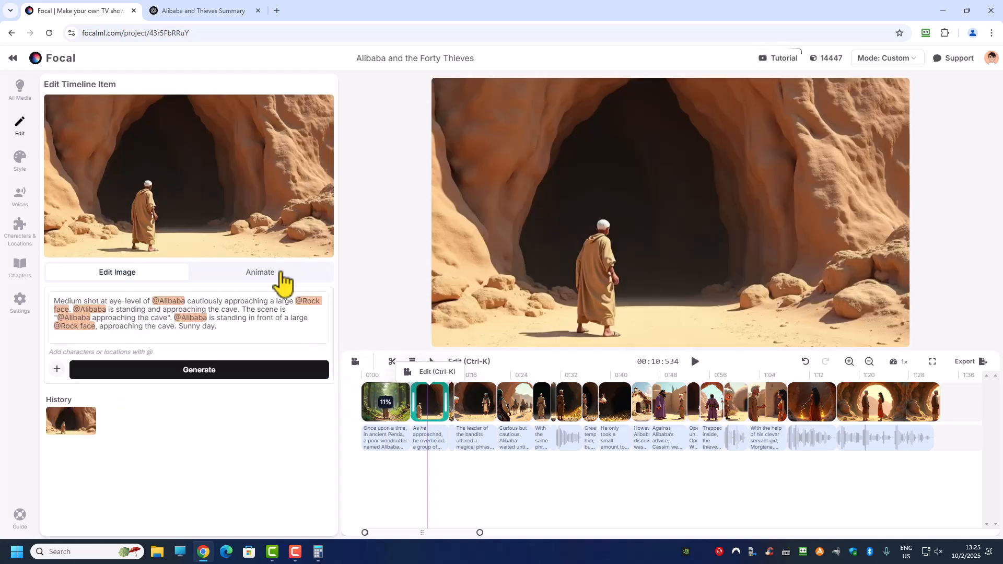
left_click(282, 274)
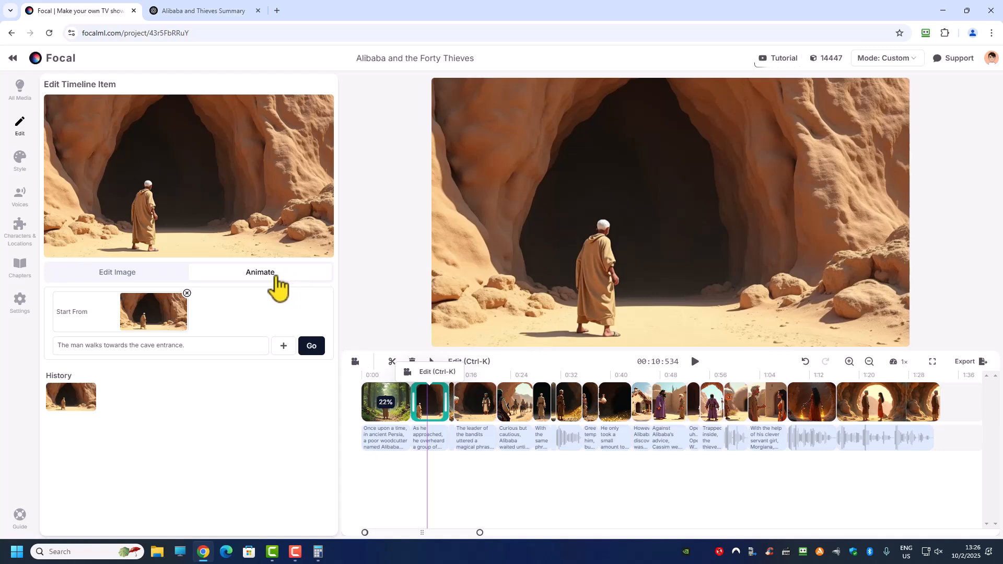
left_click(311, 346)
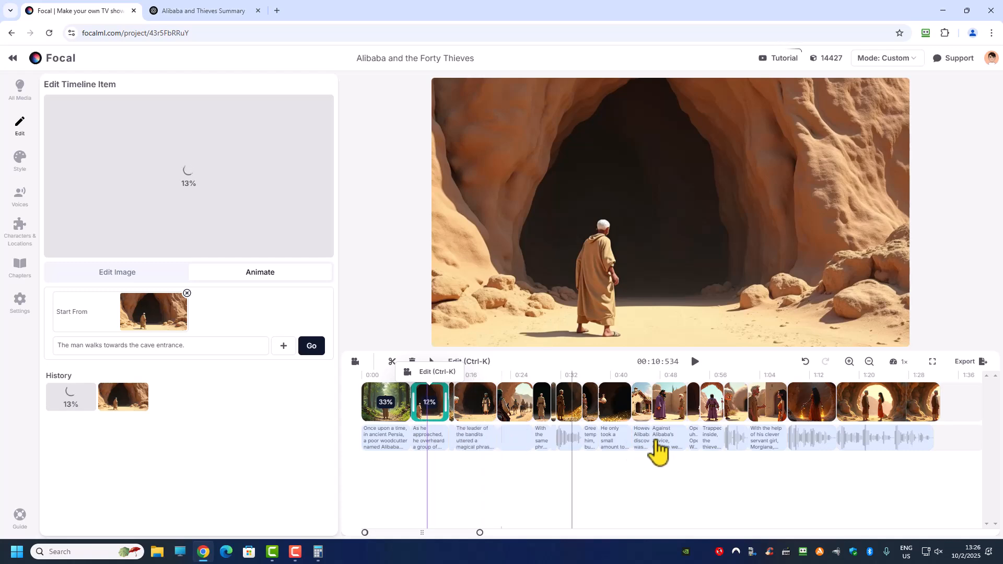
Animate the Alibaba and Morgiana scene at the cave entrance and the scene of Alibaba watching the bandit leader, keeping their suggested prompts.
left_click(881, 415)
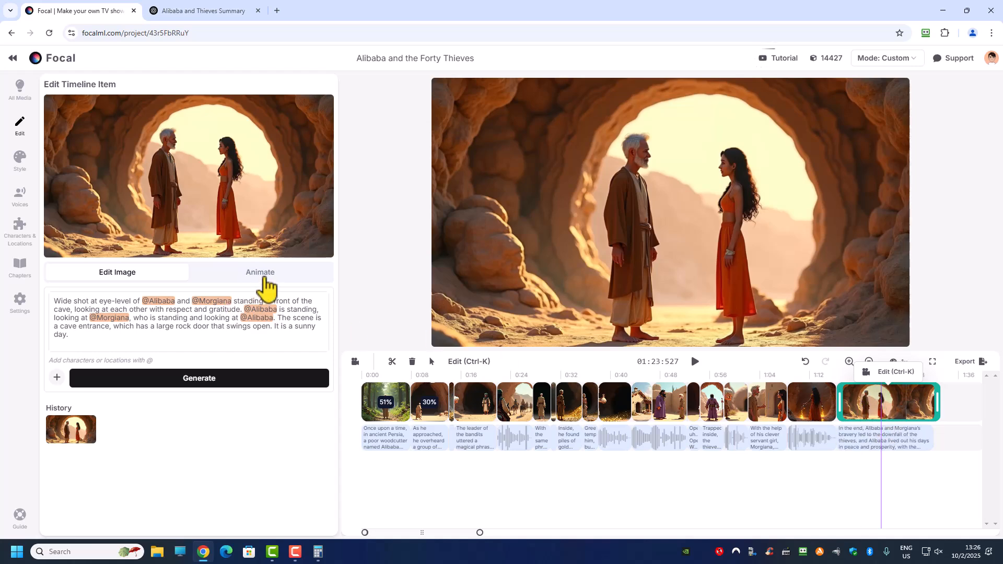
left_click(264, 282)
left_click(312, 347)
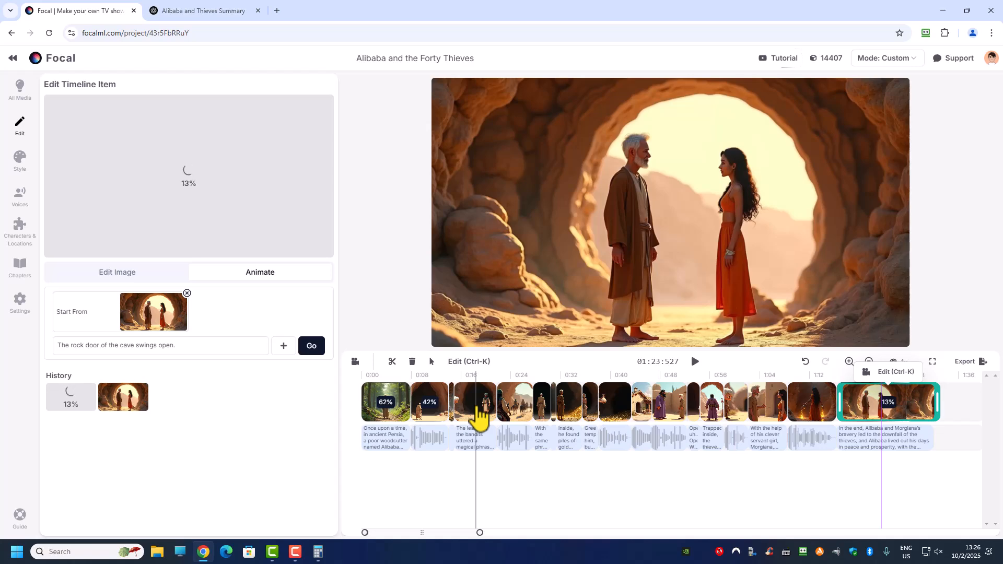
left_click(479, 416)
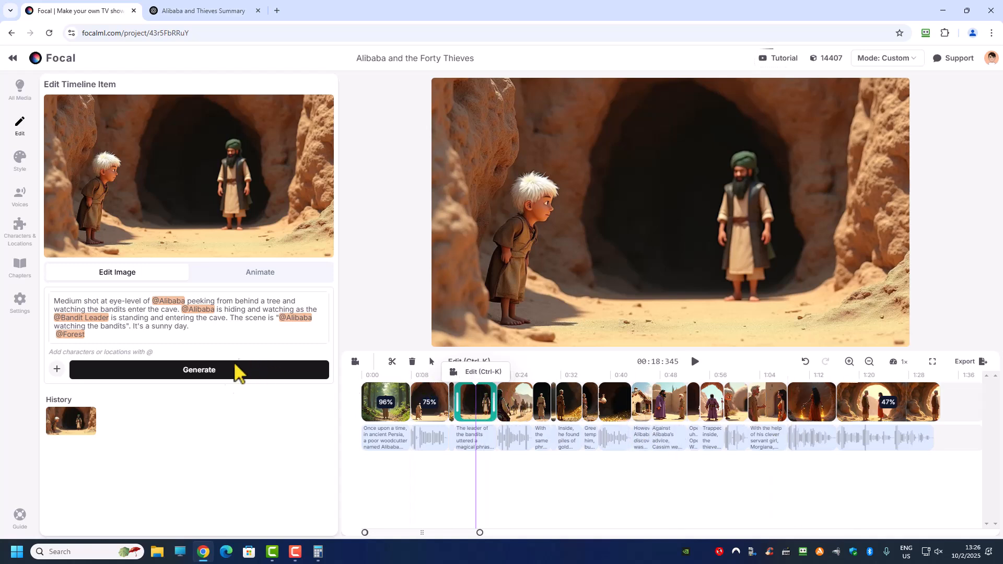
left_click(258, 274)
left_click(311, 346)
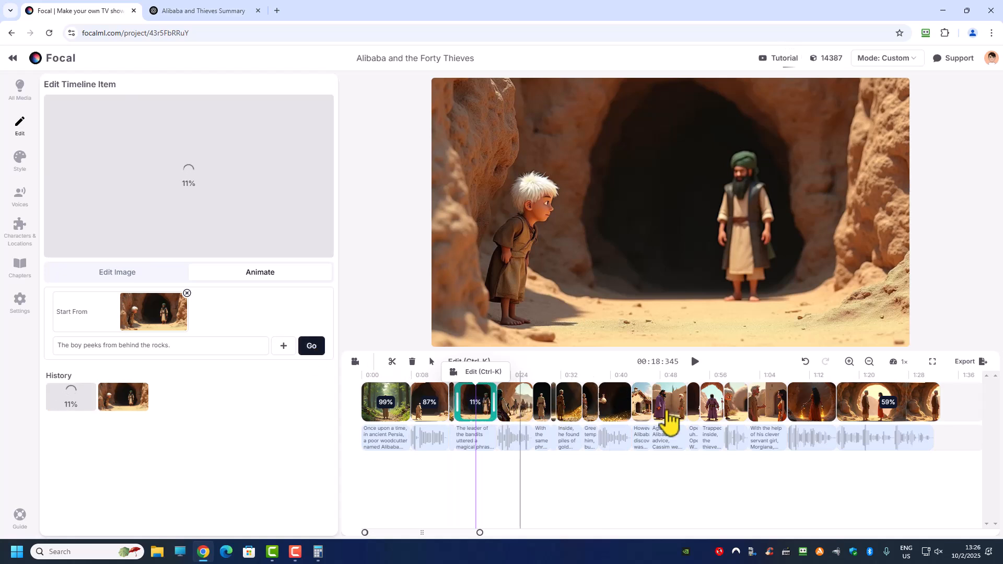
Animate the scenes of the bandits riding away and of Alibaba putting gold coins into a bag, keeping their suggested prompts.
left_click(523, 413)
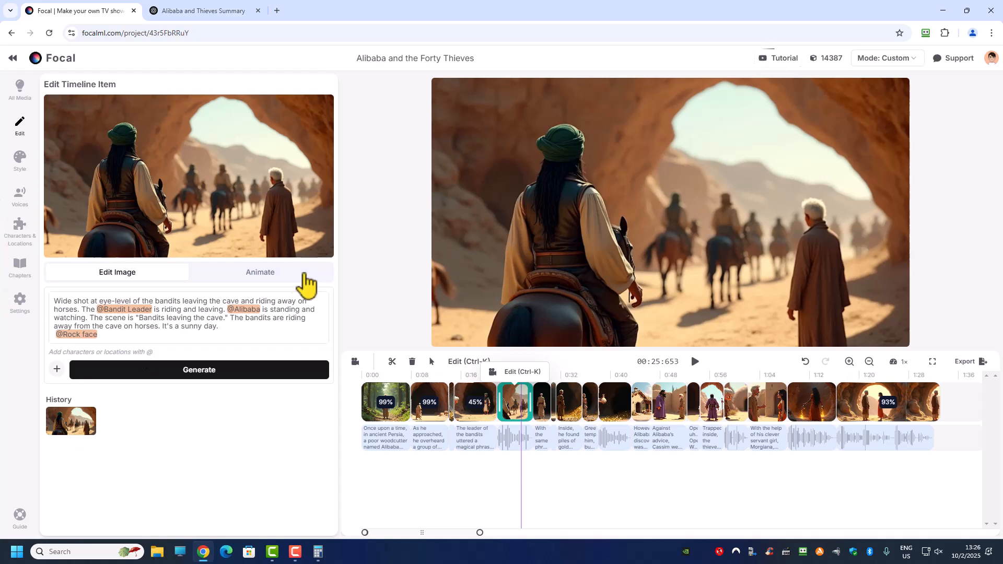
left_click(284, 274)
left_click(309, 346)
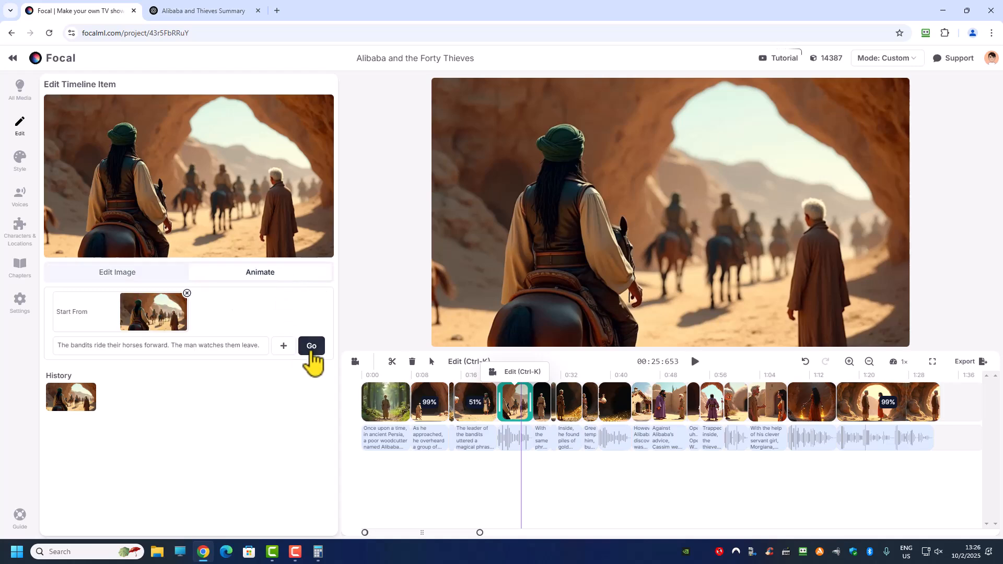
left_click(593, 418)
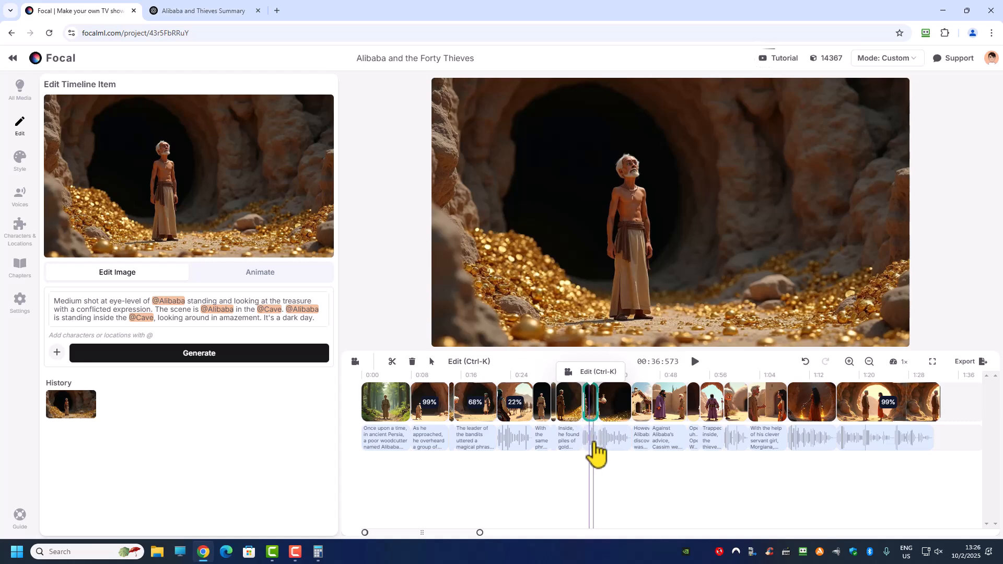
left_click(620, 411)
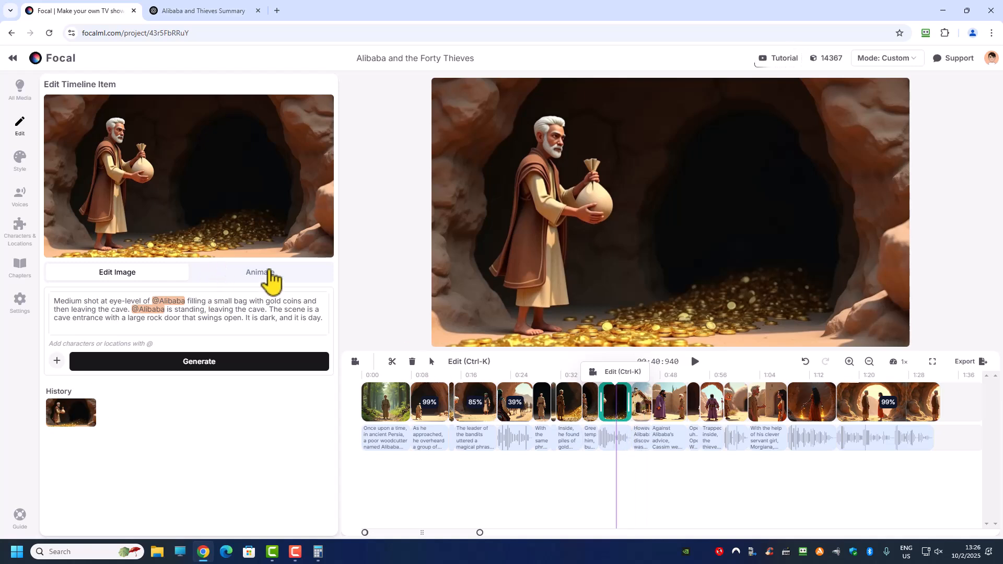
left_click(264, 271)
left_click(316, 347)
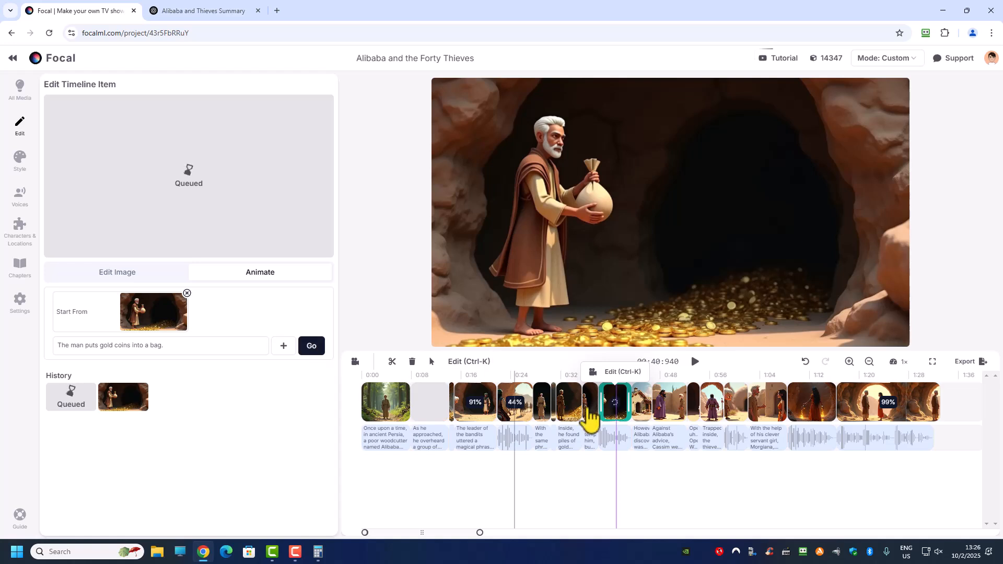
Animate the scenes of Cassim confronting Alibaba and of Alibaba speaking with Morgiana outside the house, keeping their suggested prompts.
left_click(669, 412)
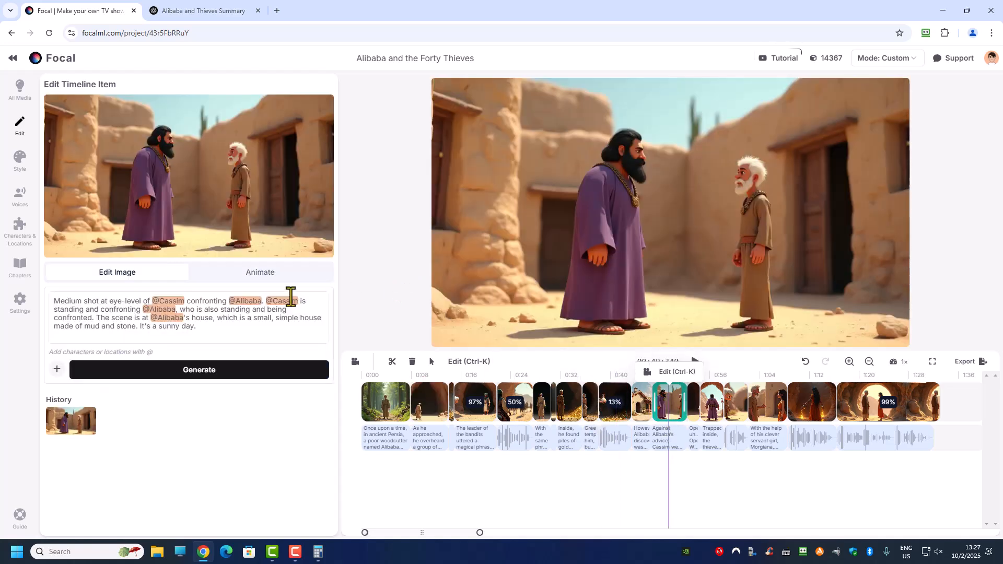
left_click(278, 274)
left_click(311, 344)
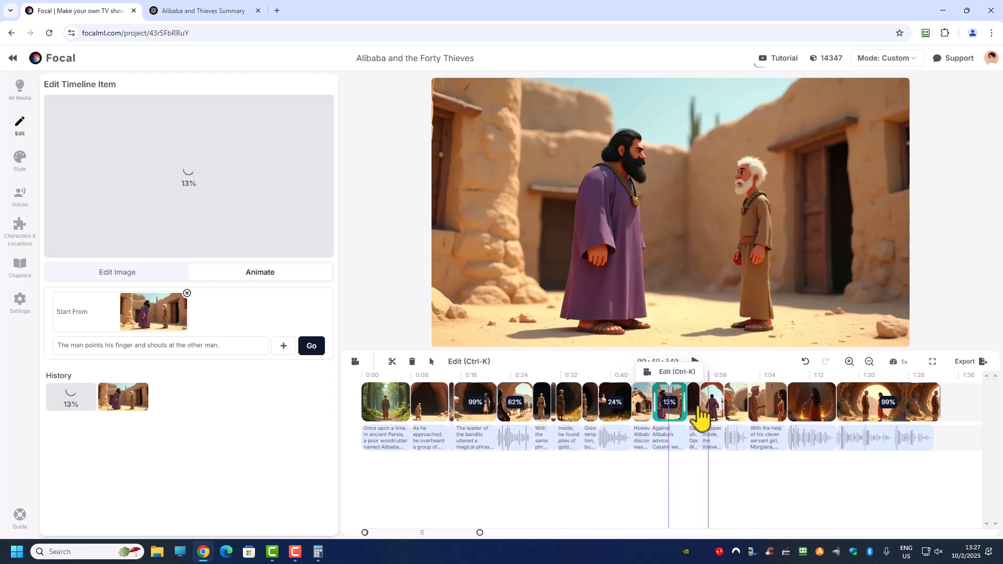
left_click(769, 404)
left_click(269, 279)
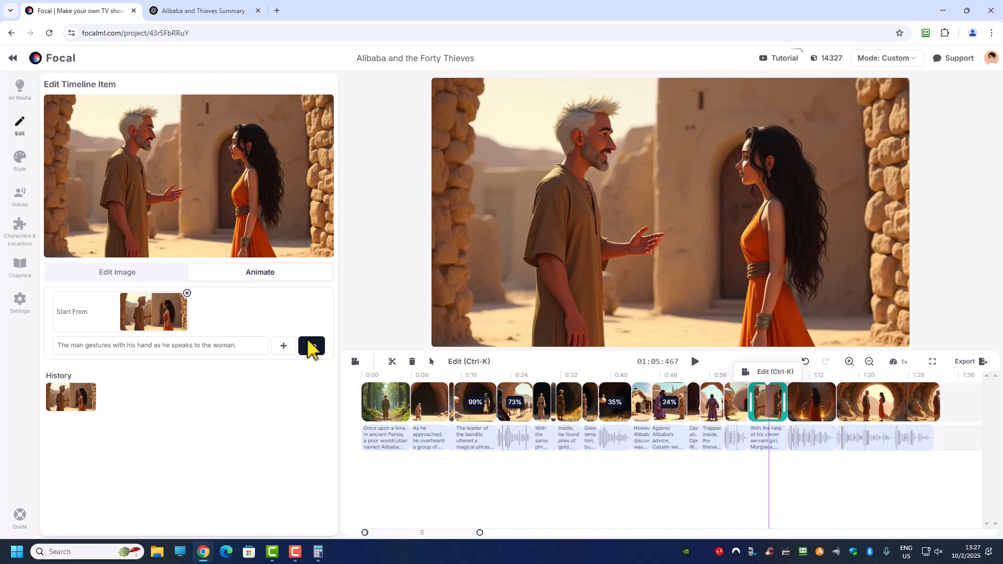
left_click(312, 346)
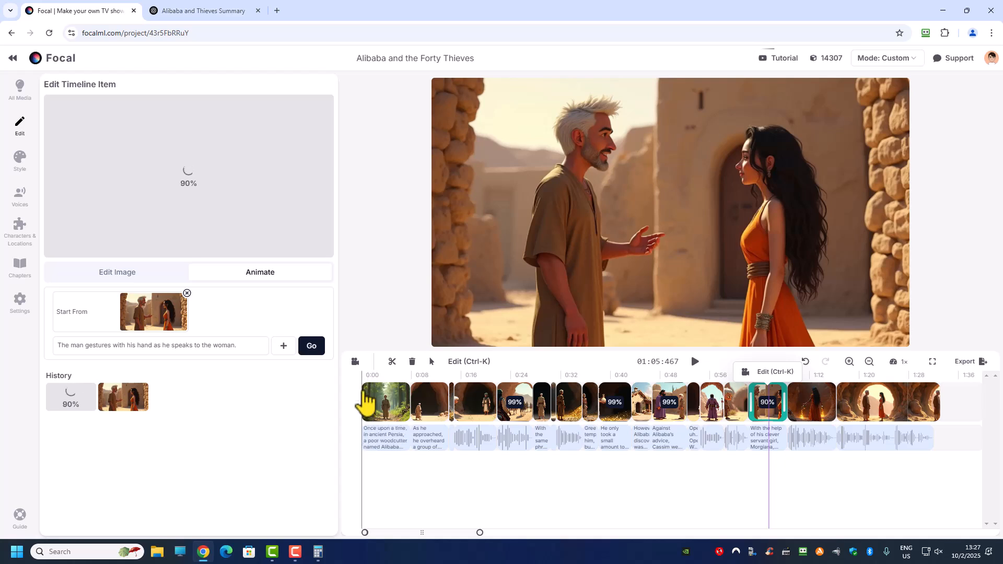
Play the video from the beginning to review the newly animated scenes.
left_click(365, 380)
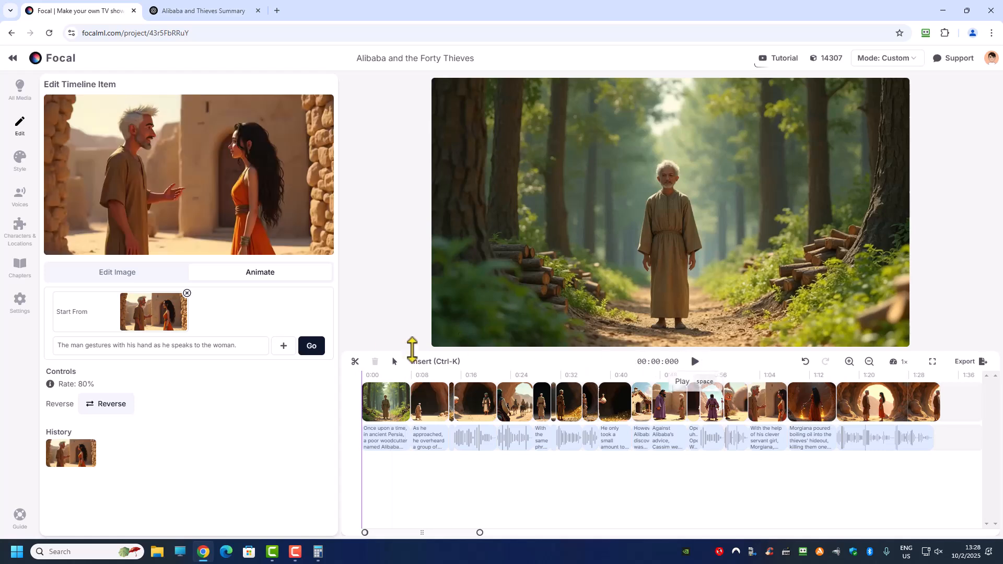
left_click(696, 365)
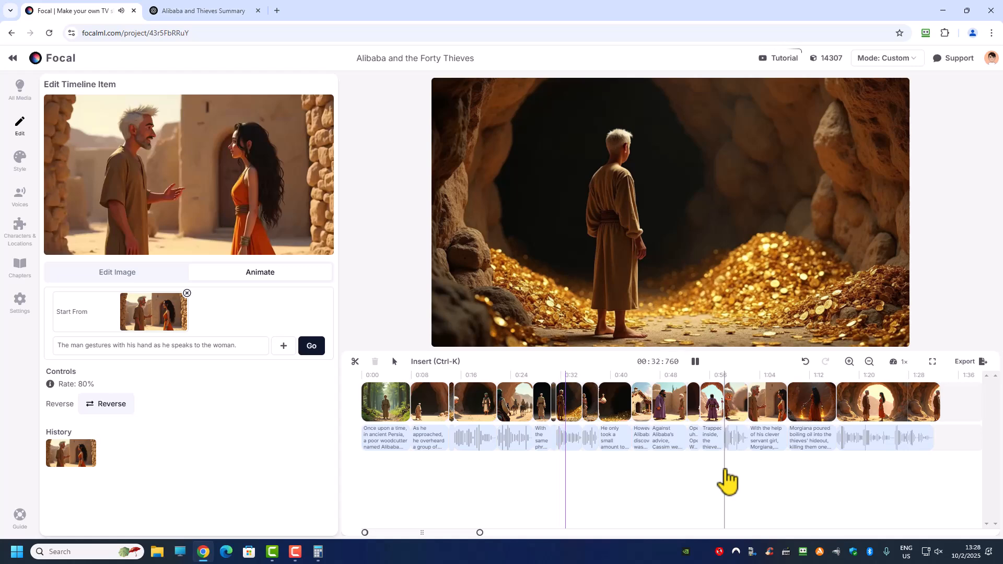
Animate the scene of Alibaba facing the treasure piles with the suggested prompt "The man reaches out and grabs a handful of gold coins.".
left_click(570, 409)
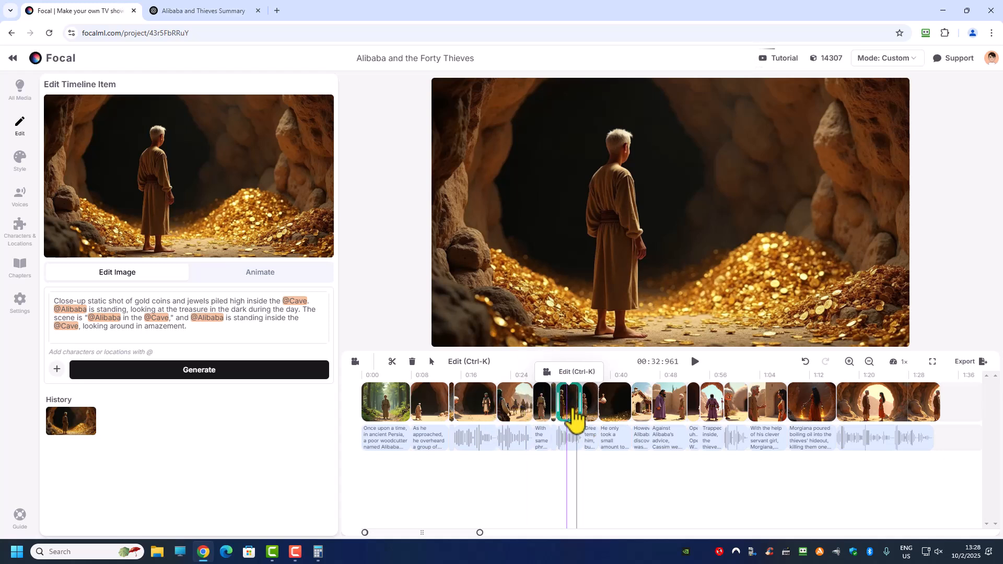
left_click(253, 273)
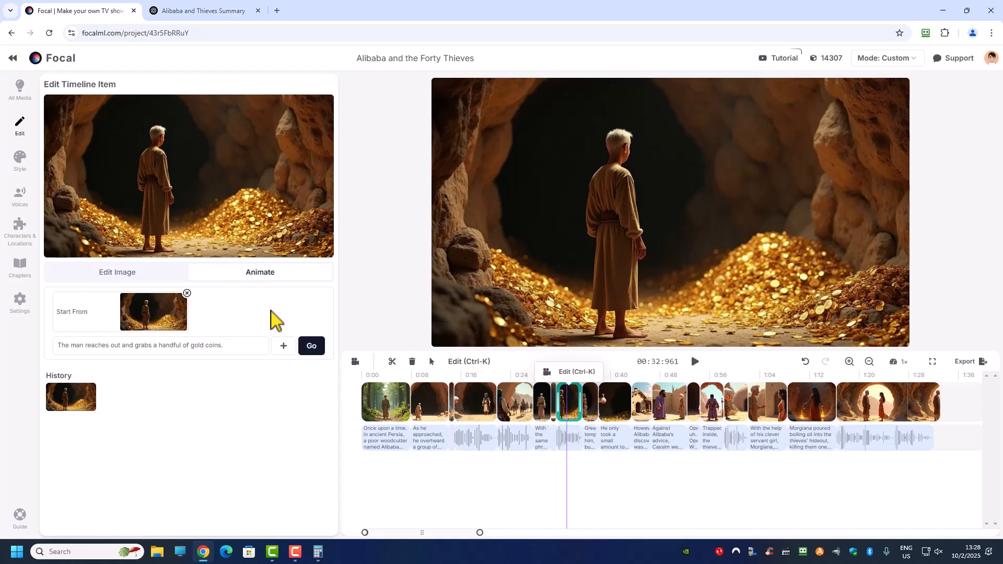
left_click(311, 349)
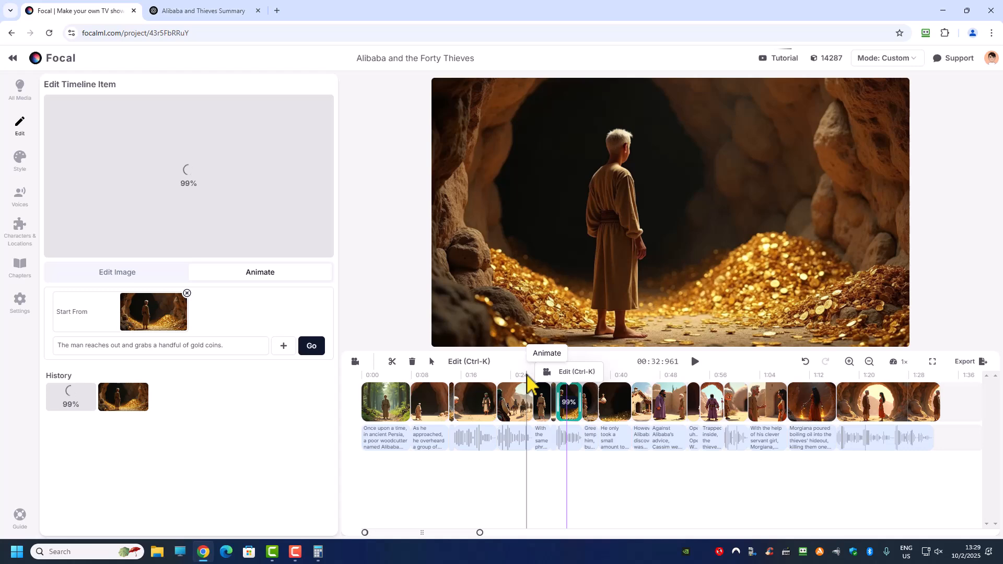
Play the video in stages from about 0:24, reviewing the bandits' departure, the treasure scenes and the conversation with Morgiana.
left_click(543, 376)
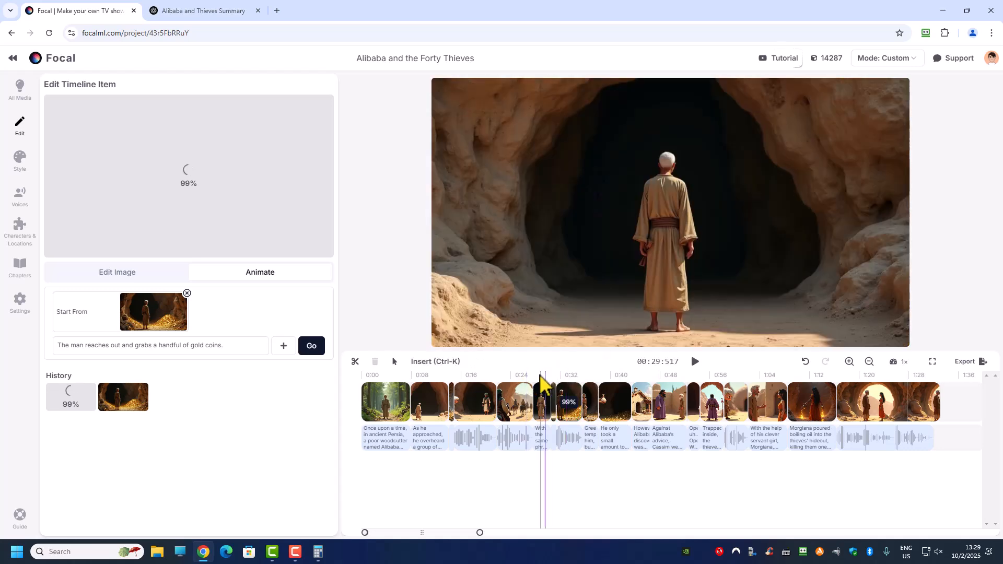
left_click(516, 377)
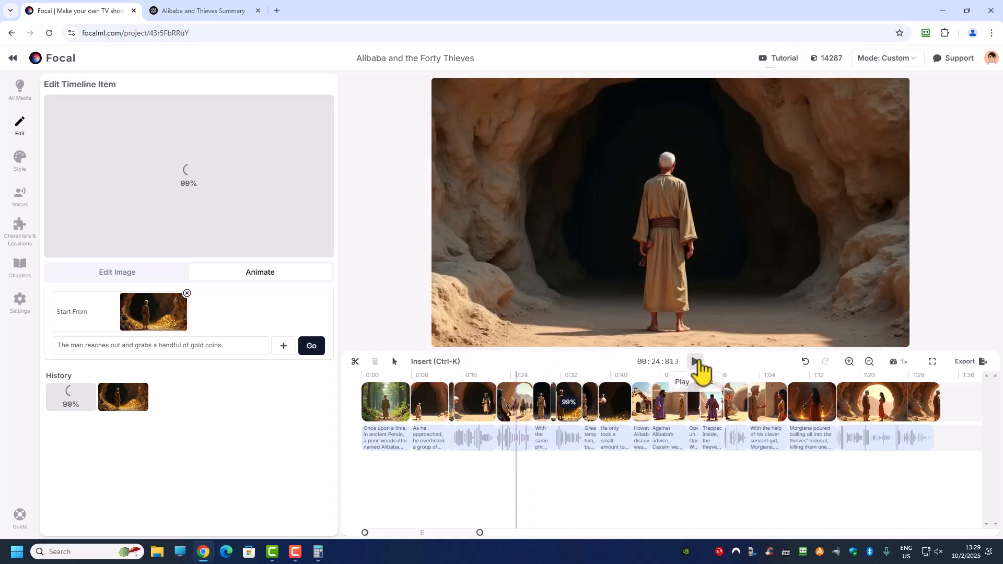
left_click(696, 363)
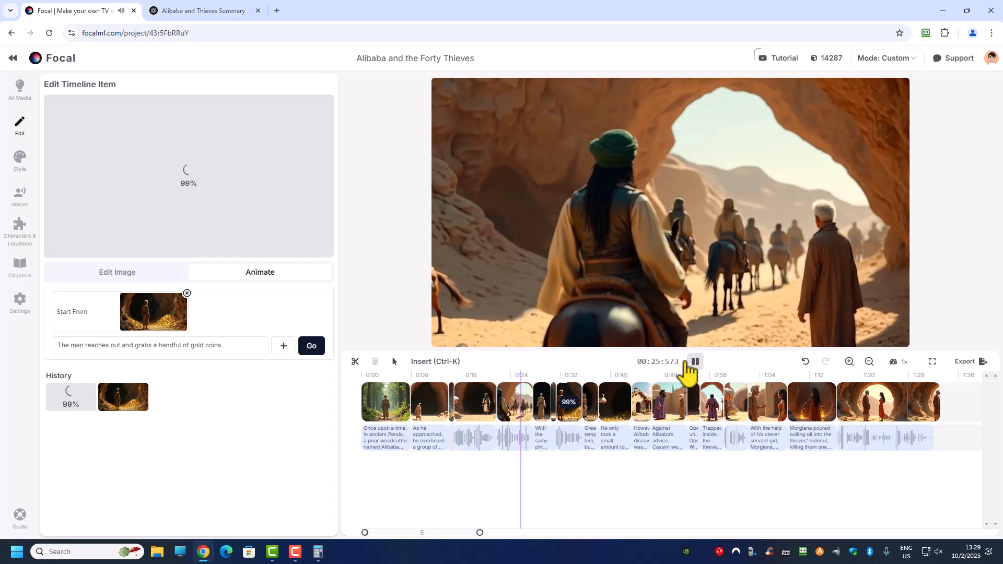
left_click(695, 361)
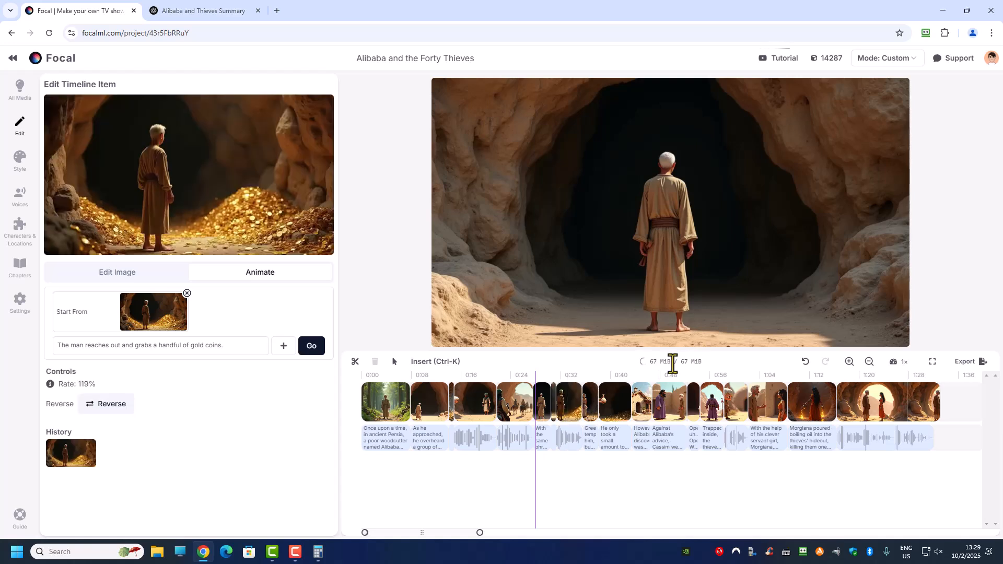
left_click(696, 362)
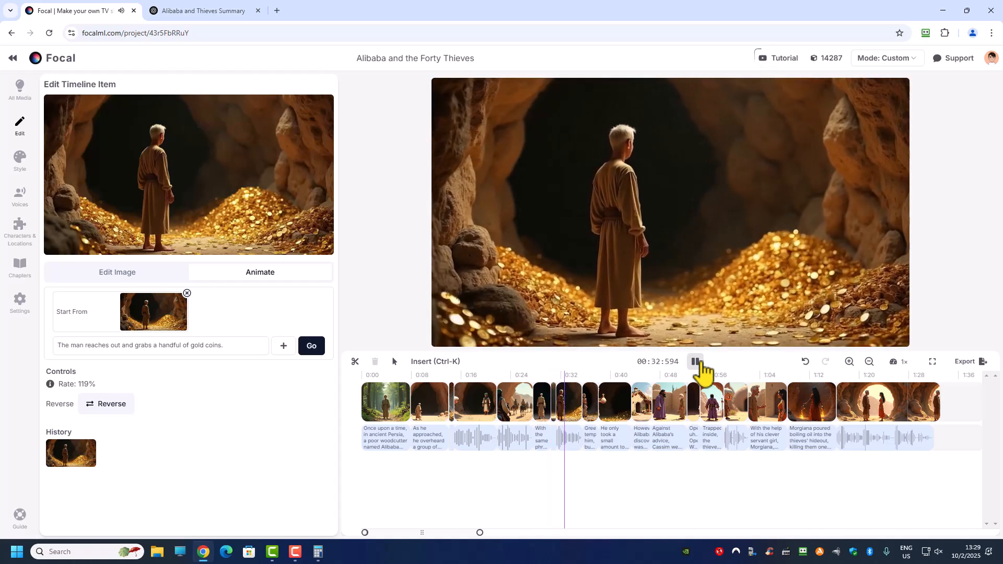
left_click(699, 363)
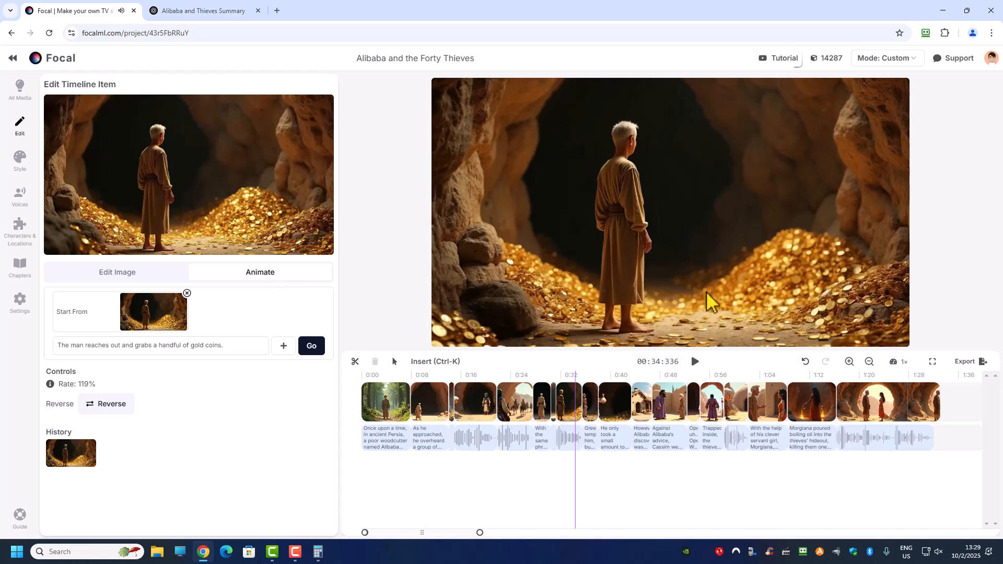
left_click(696, 364)
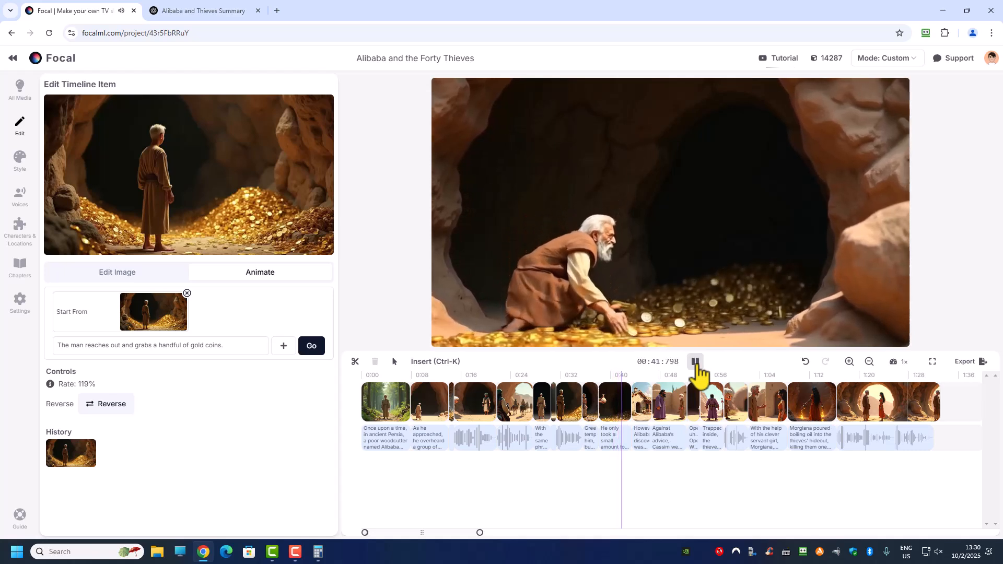
left_click(695, 362)
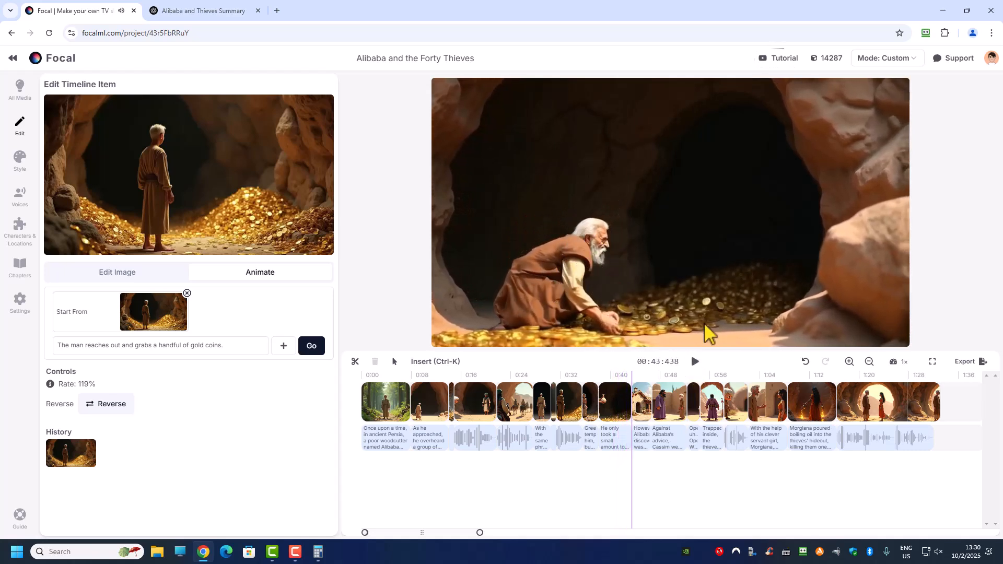
left_click(695, 362)
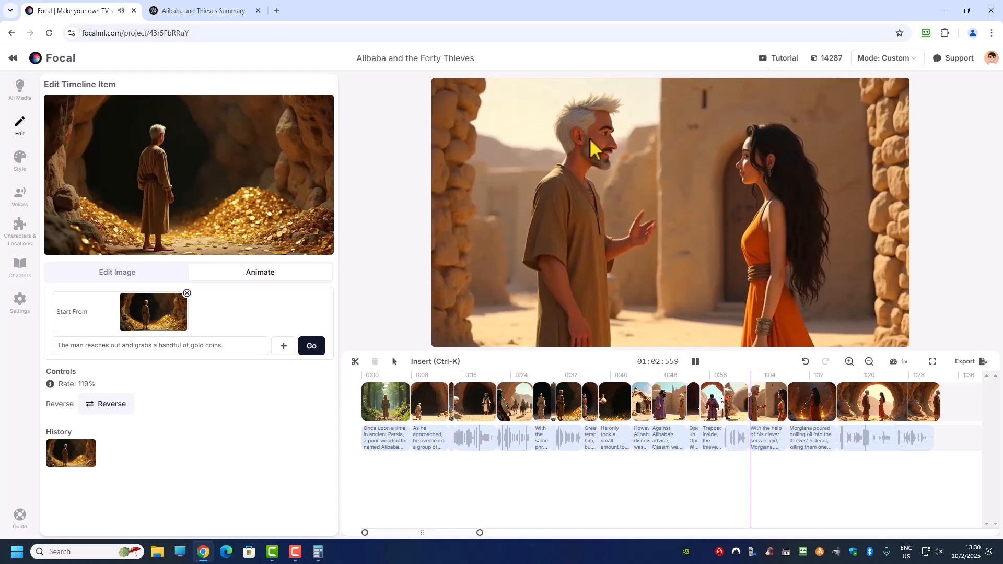
left_click(695, 362)
Review the image prompt of the worried Alibaba scene outside his mud-and-stone house at about 1:00.
left_click(739, 399)
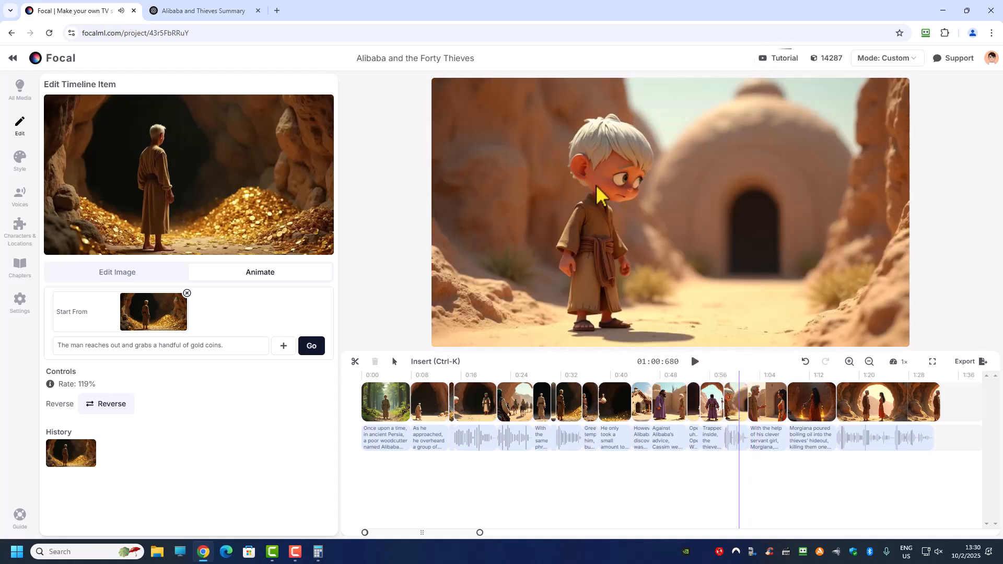
left_click(107, 277)
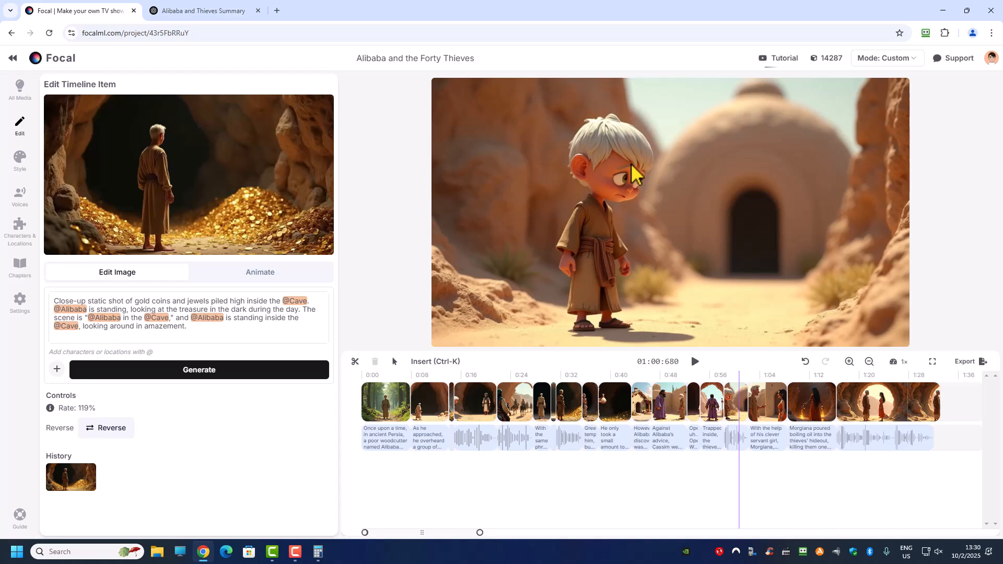
left_click(291, 303)
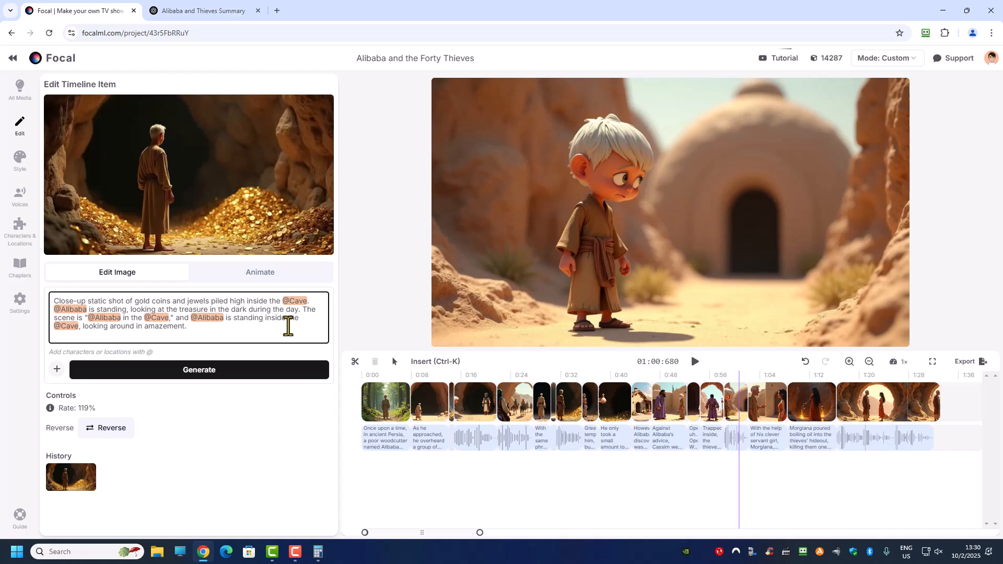
left_click(739, 412)
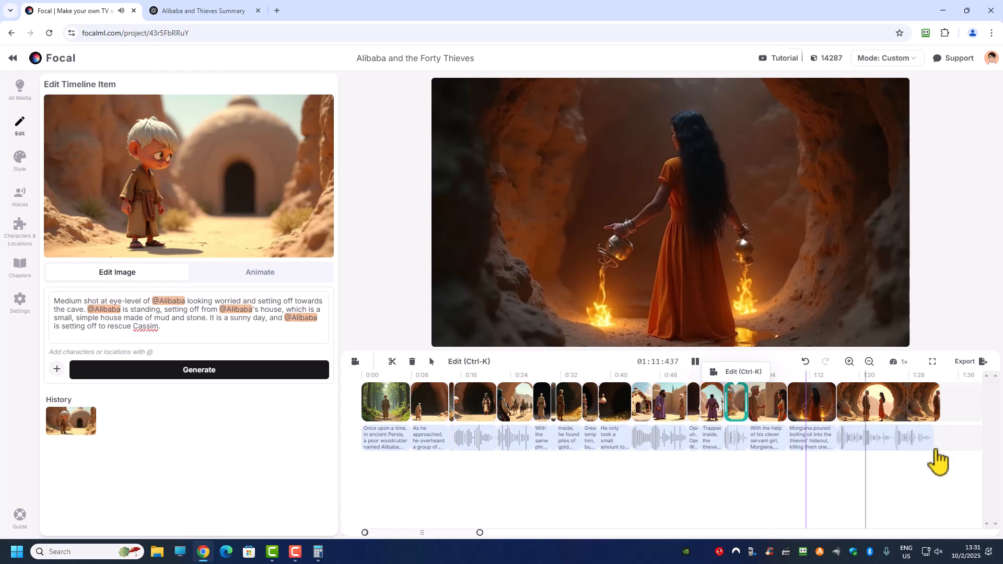
Animate Morgiana pouring boiling oil with the suggested prompt "The woman pours liquid from two containers. The liquid turns into fire as it falls." and play from about 1:04.
left_click(695, 362)
left_click(811, 415)
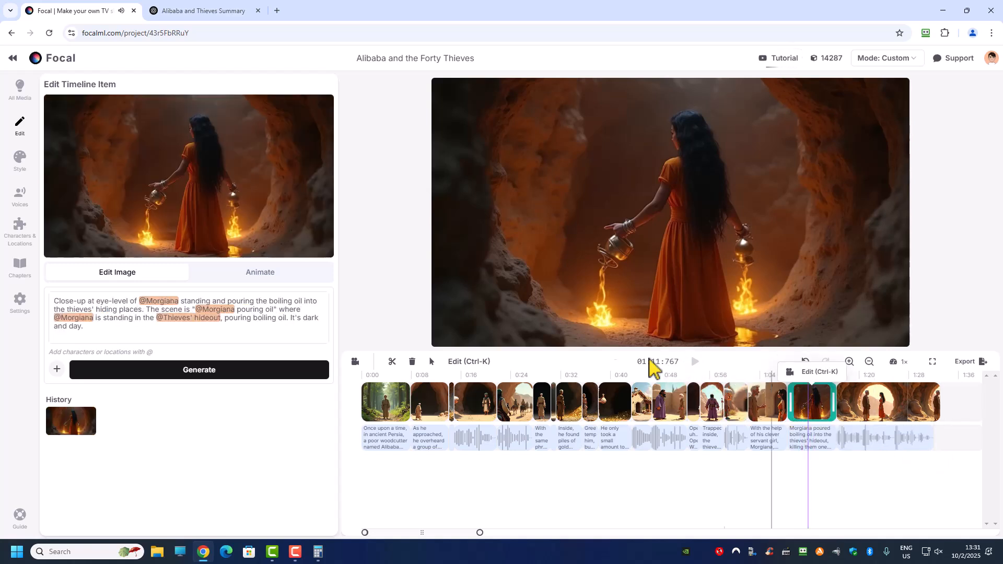
left_click(273, 277)
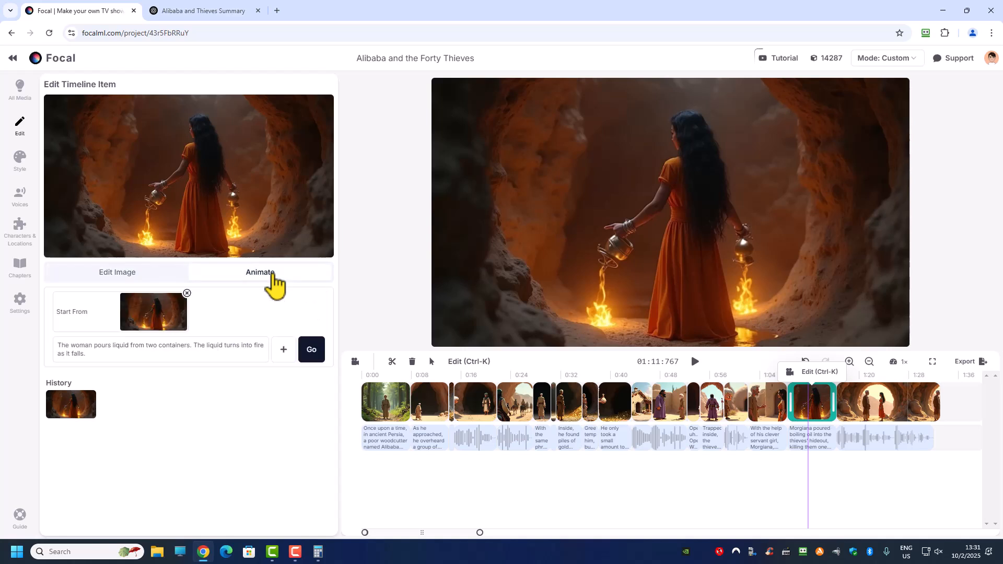
left_click(309, 351)
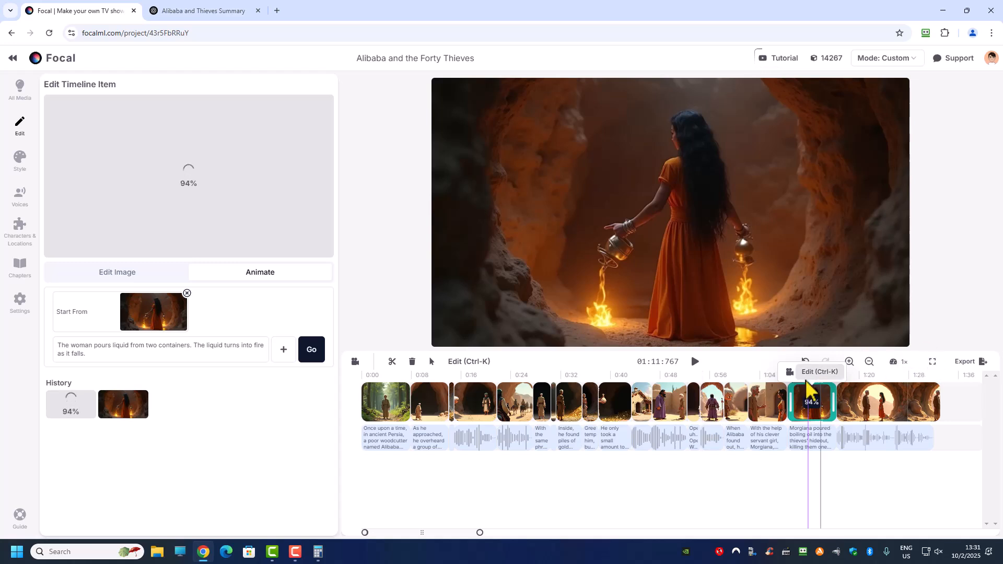
left_click(762, 377)
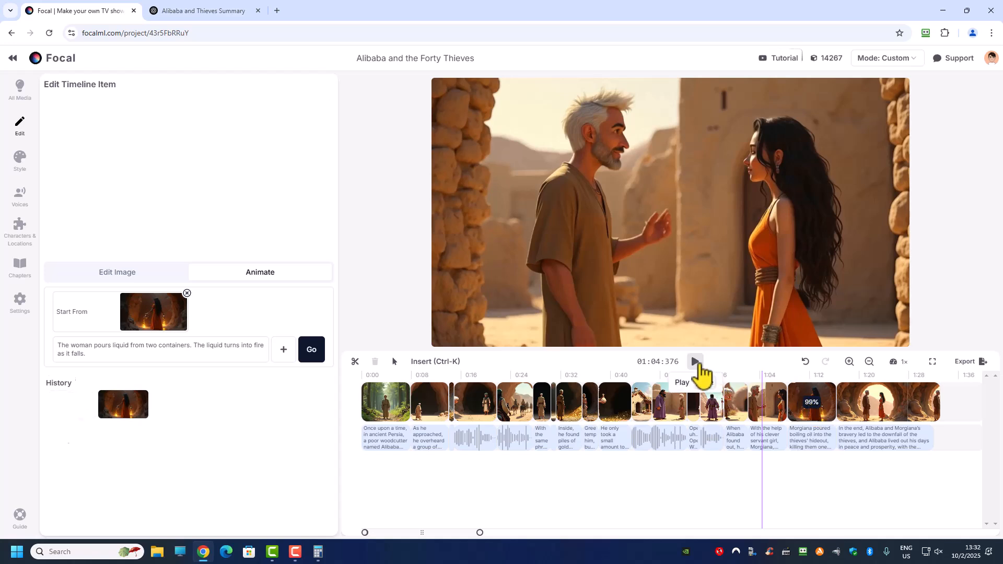
left_click(694, 363)
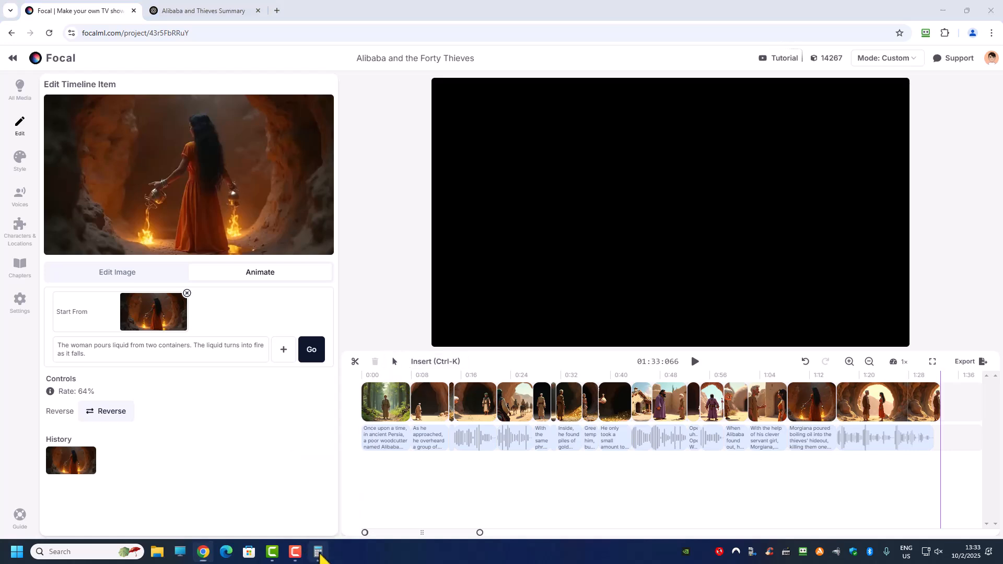
Switch to Calculator and work out the credits used by subtracting 14267 from 14485, returning to Focal.
left_click(318, 553)
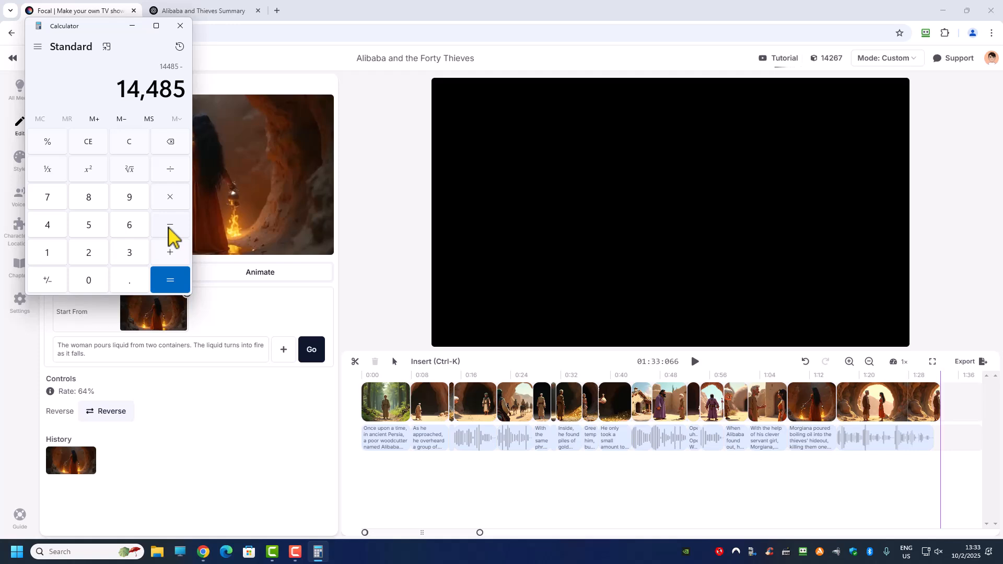
type("14267")
key("Return")
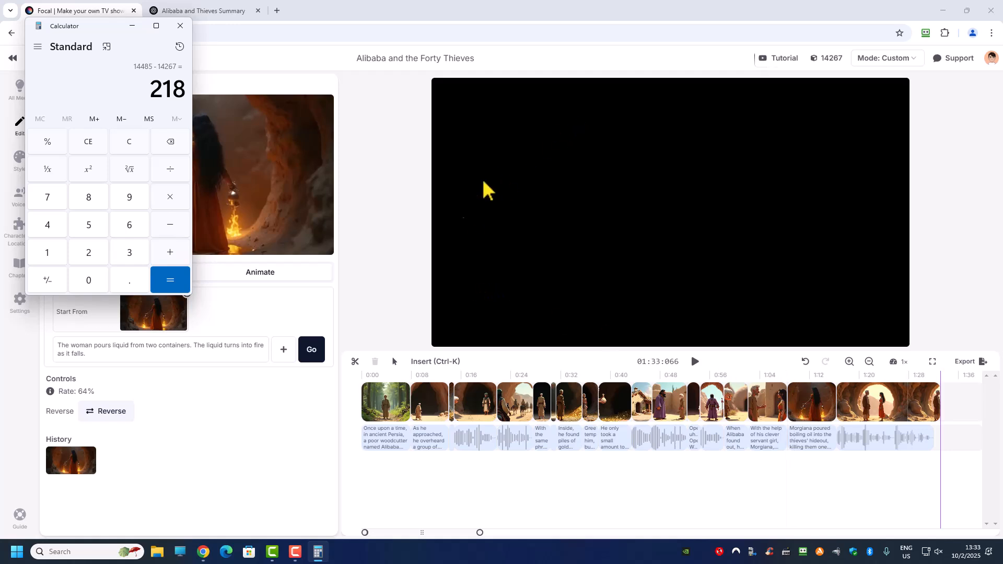
left_click(410, 265)
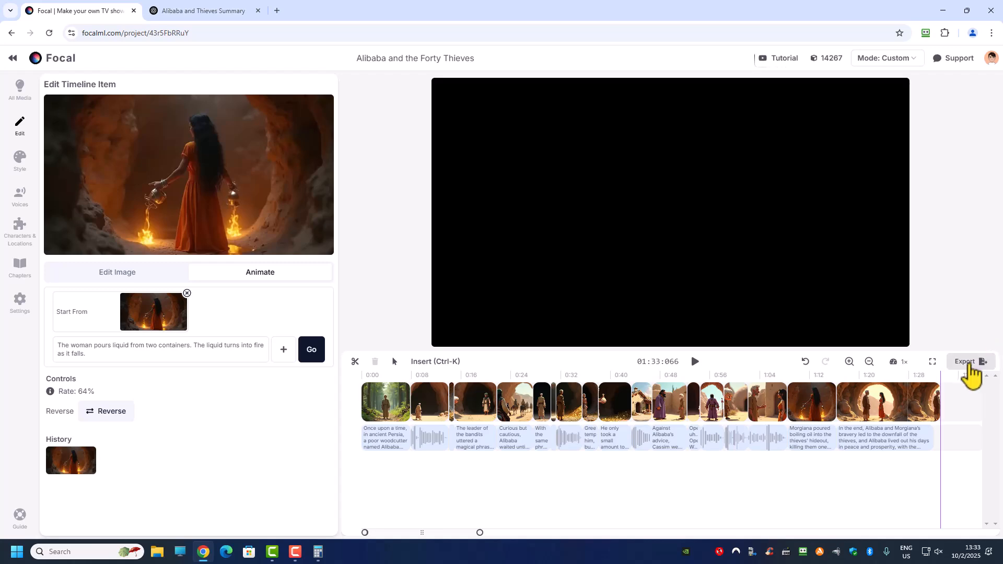
Publish the video under the title "Alibaba and the Forty Thieves" and download it from its watch page.
left_click(968, 365)
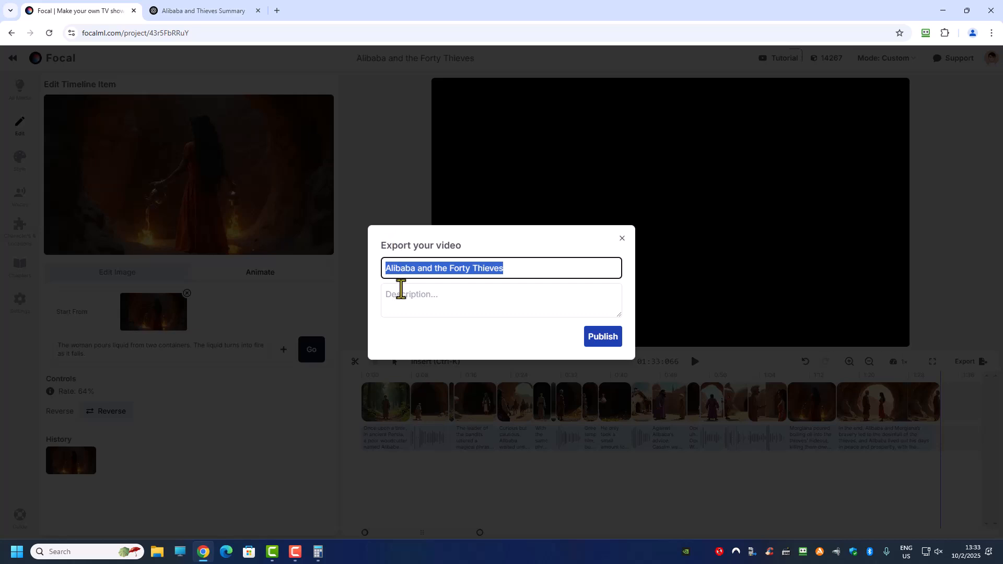
left_click(602, 337)
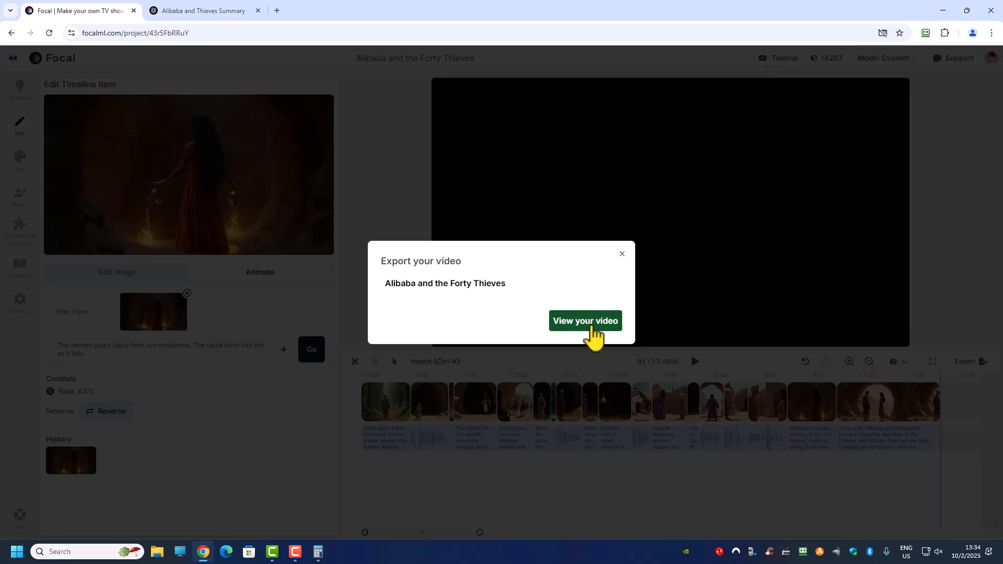
left_click(592, 328)
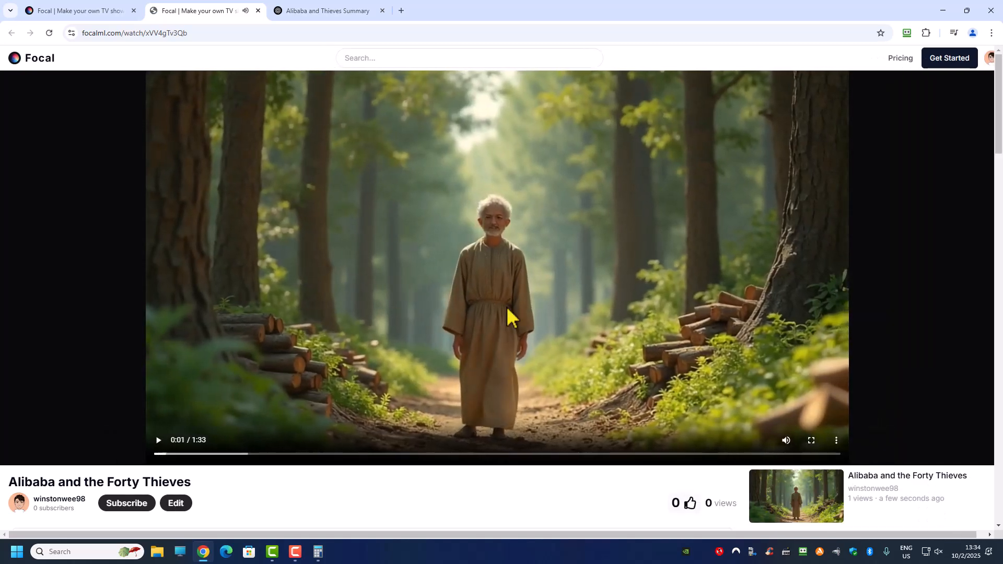
left_click(836, 440)
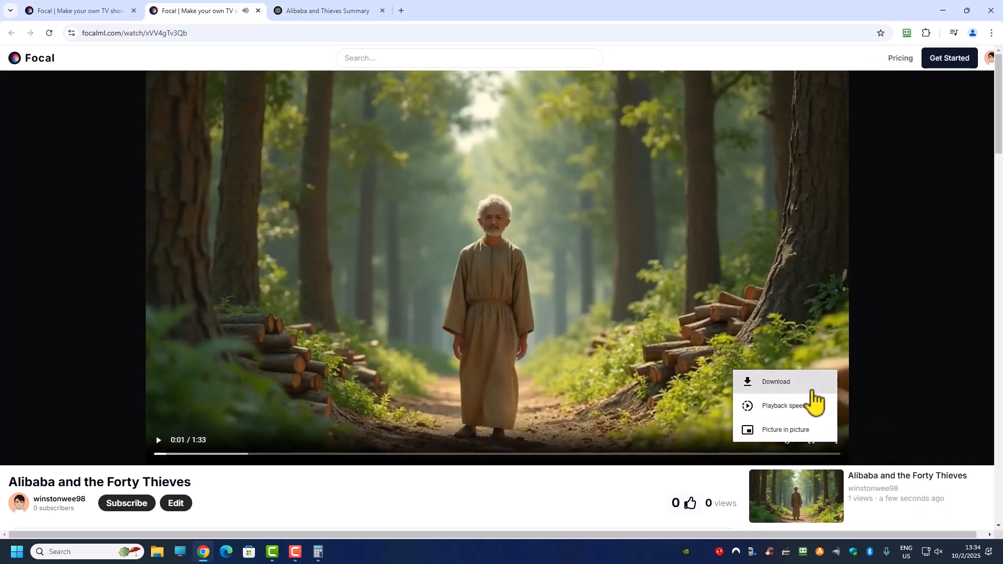
left_click(794, 387)
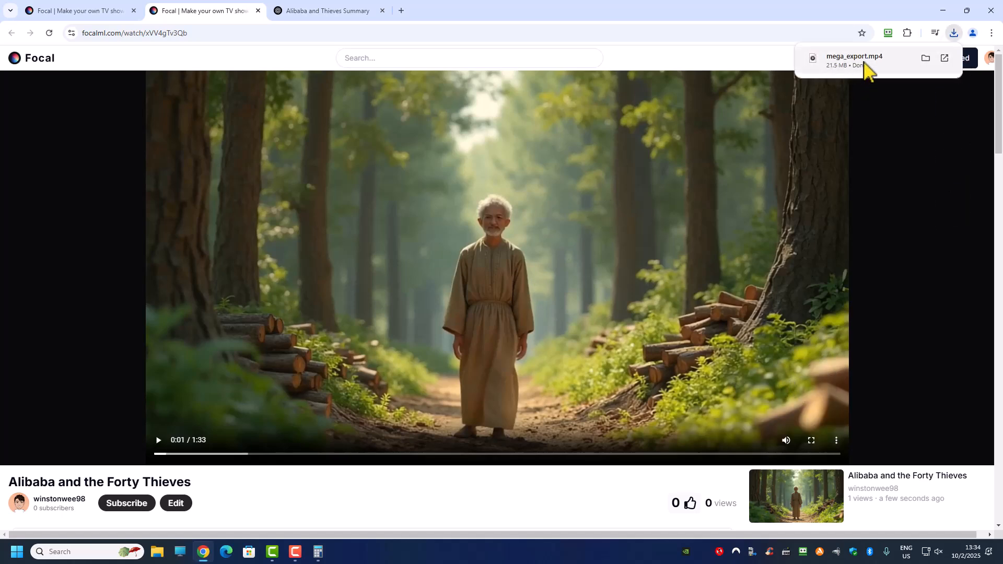
Delete the published post from the video's edit page.
scroll(217, 413, "down", 2)
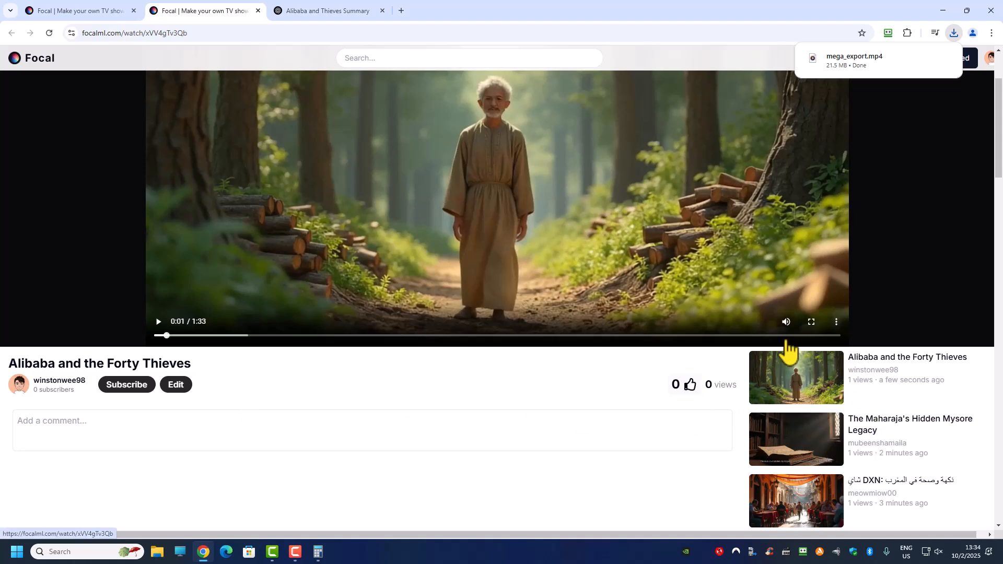
left_click(176, 390)
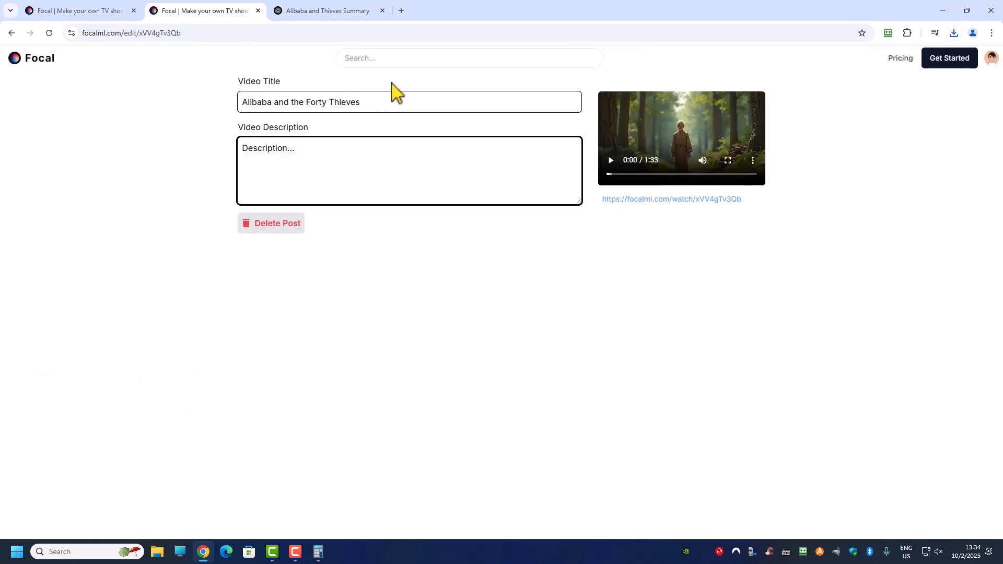
left_click(287, 227)
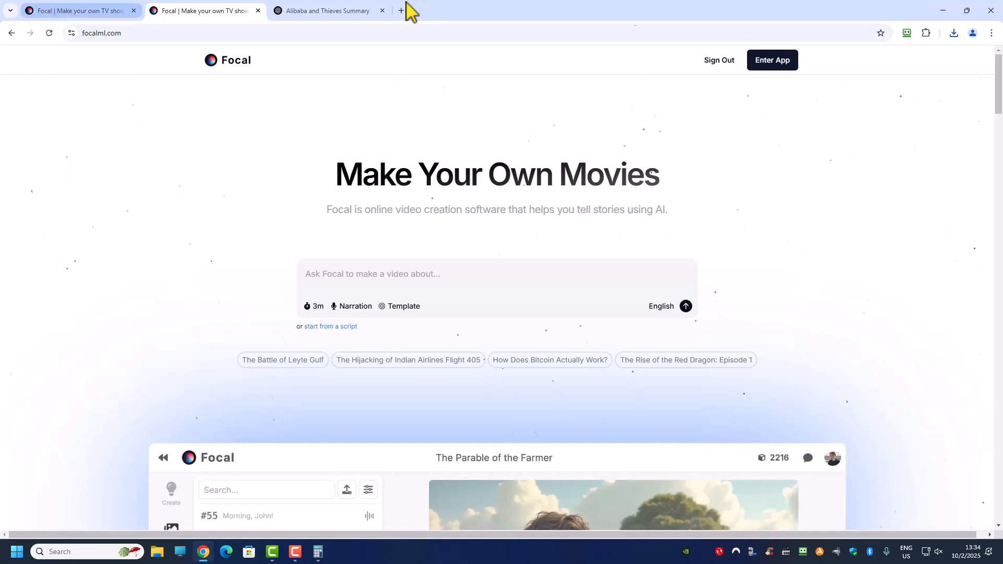
Clear the browser and Calculator off the desktop and move mega_export.mp4 toward the desktop's upper middle.
left_click(944, 10)
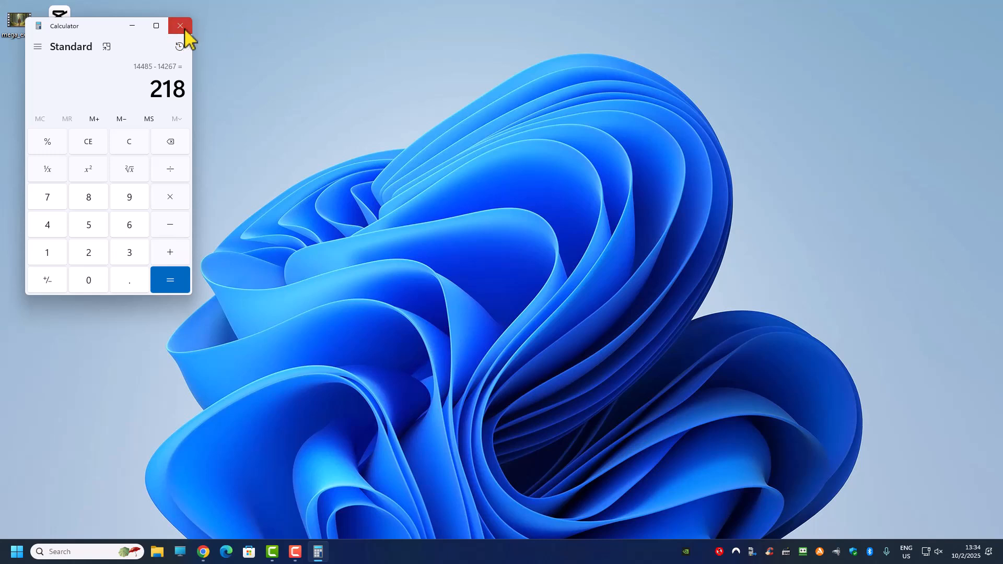
left_click(181, 26)
left_click_drag(14, 38, 522, 134)
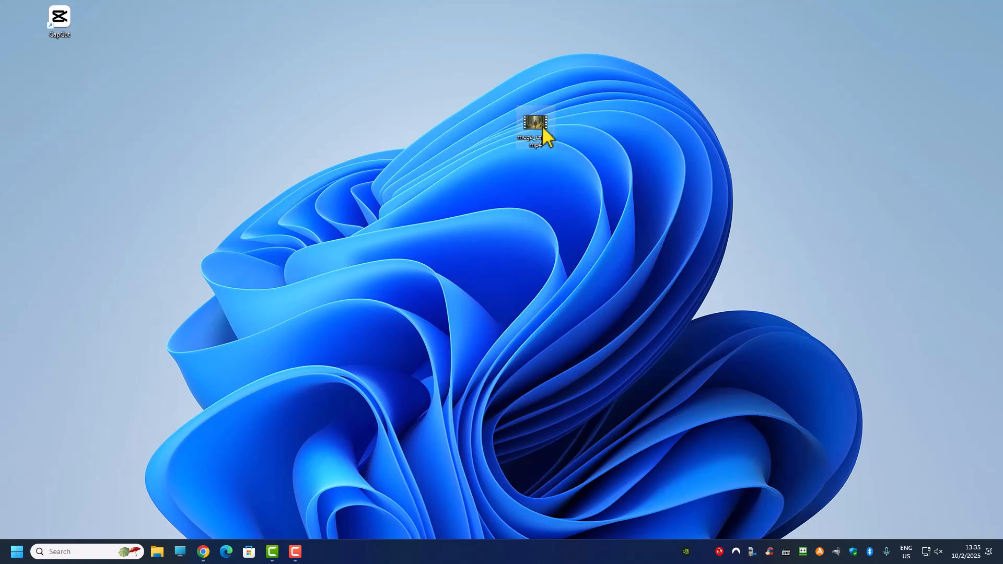
Switch to CapCut, create a new project and add mega_export.mp4 from the desktop to its timeline.
double_click(60, 16)
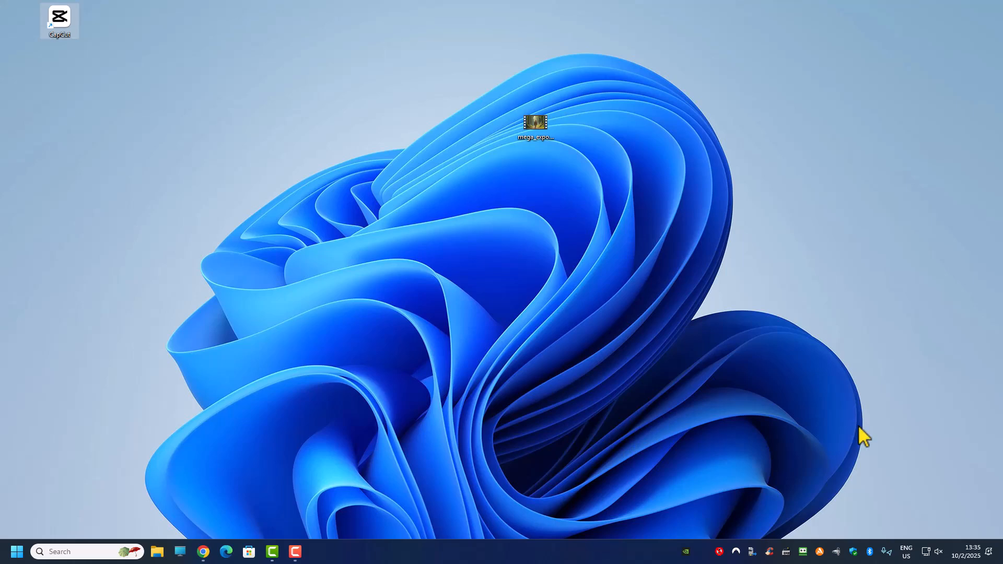
left_click_drag(690, 149, 612, 149)
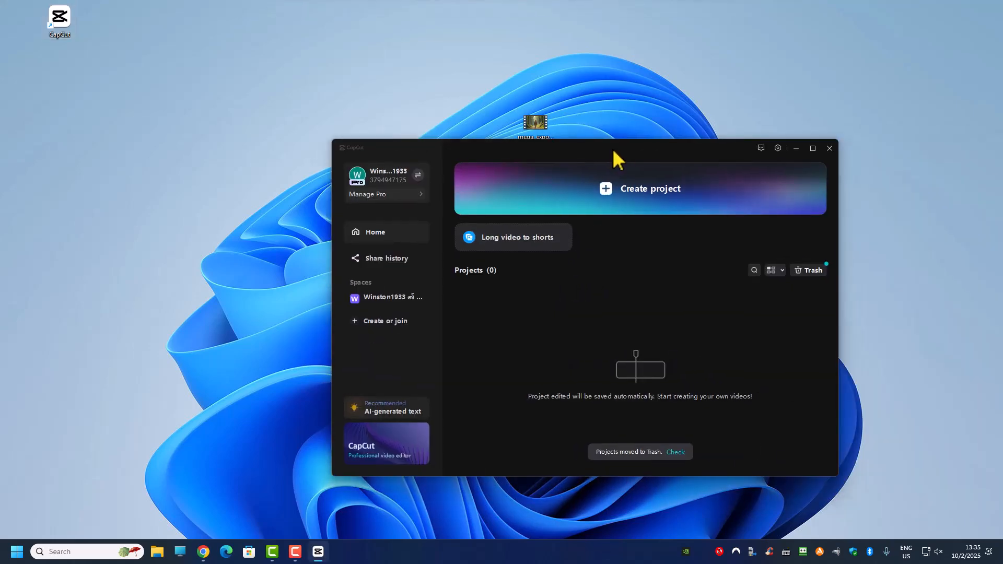
double_click(613, 148)
left_click(224, 47)
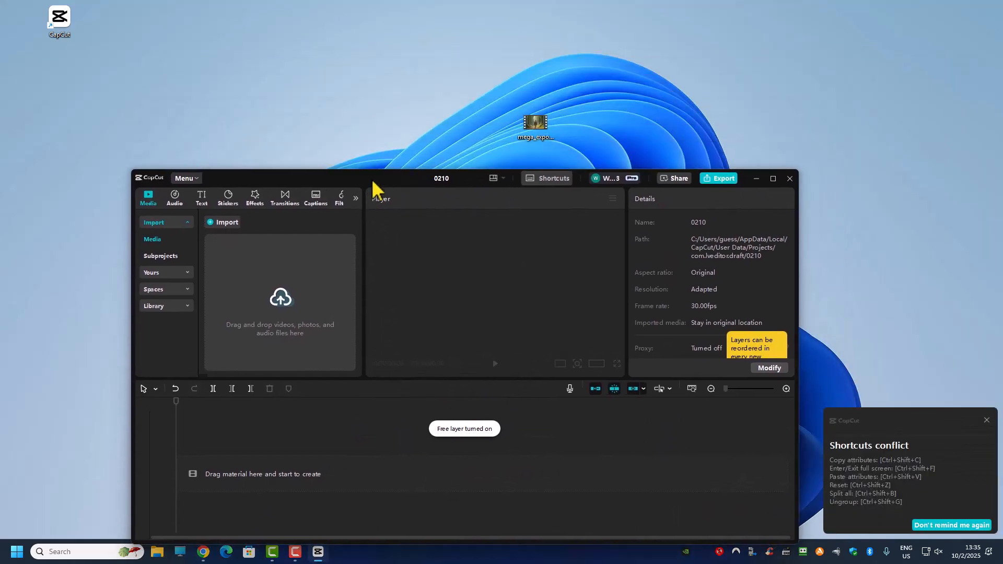
left_click_drag(535, 125, 256, 484)
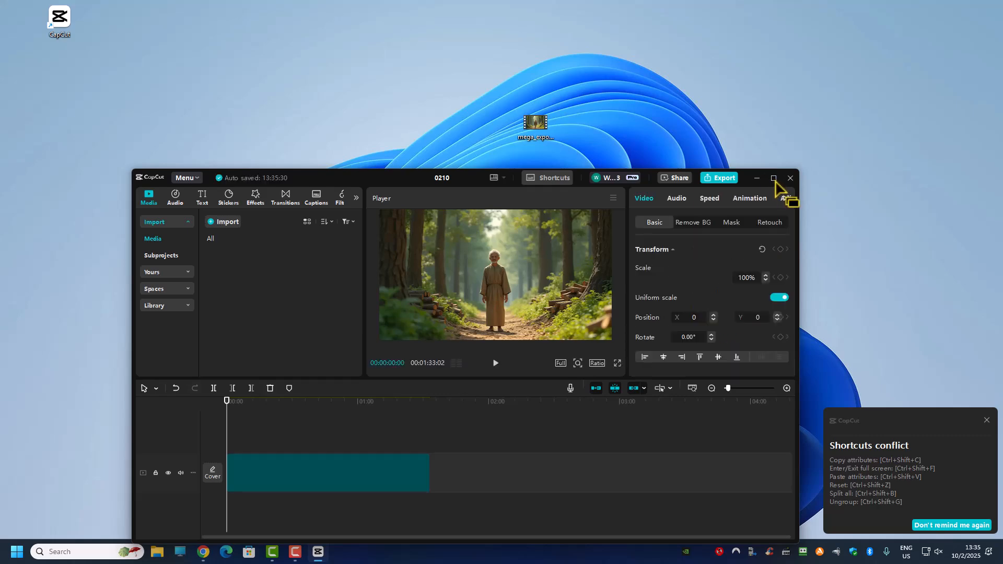
left_click(774, 179)
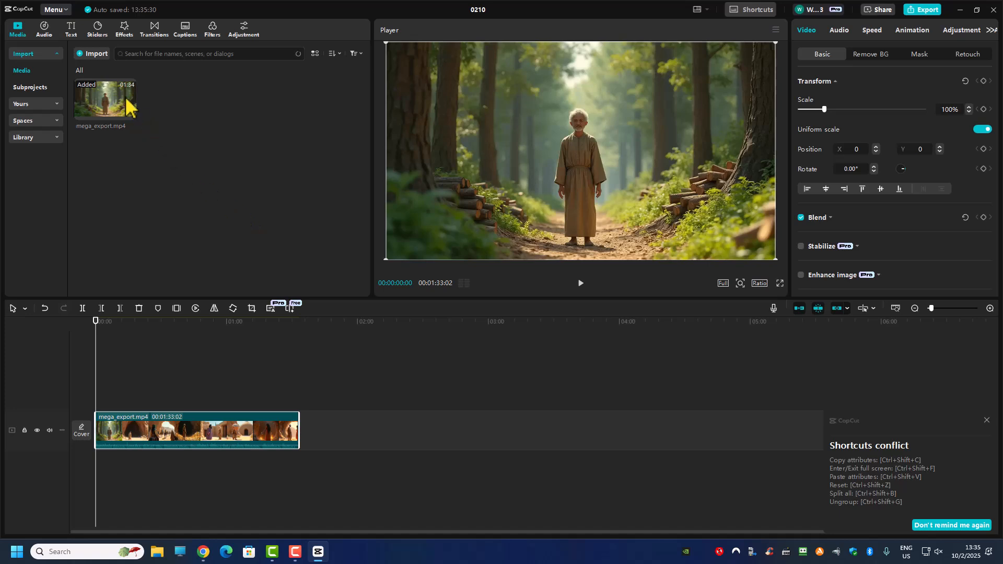
Generate automatic captions in English for the video and play the opening second to preview them.
left_click(71, 29)
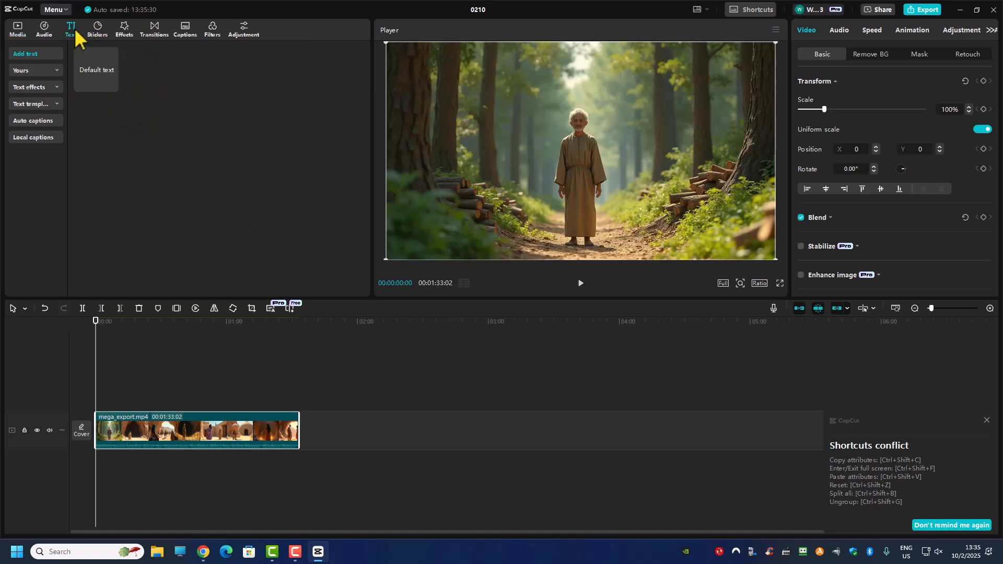
left_click(28, 121)
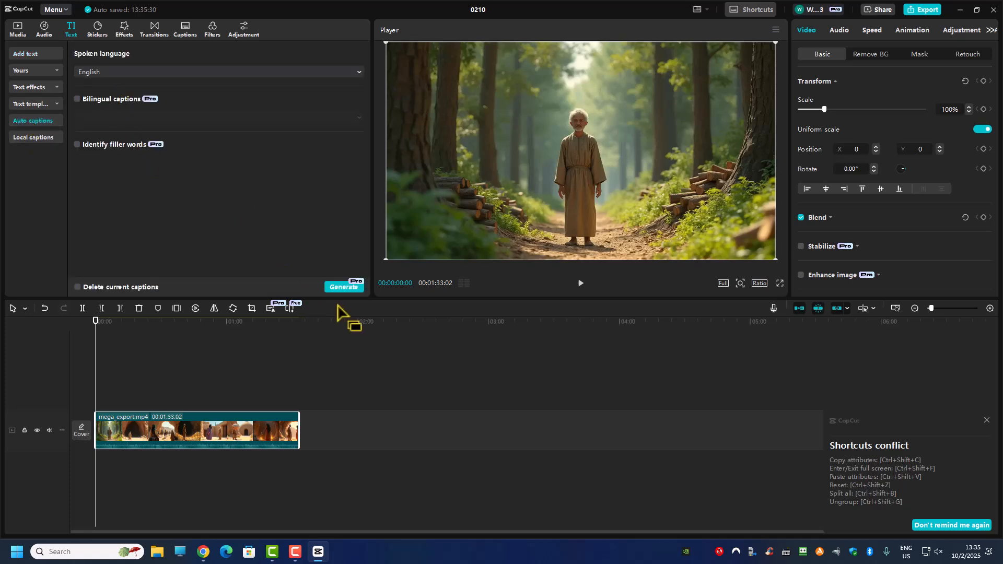
left_click(342, 288)
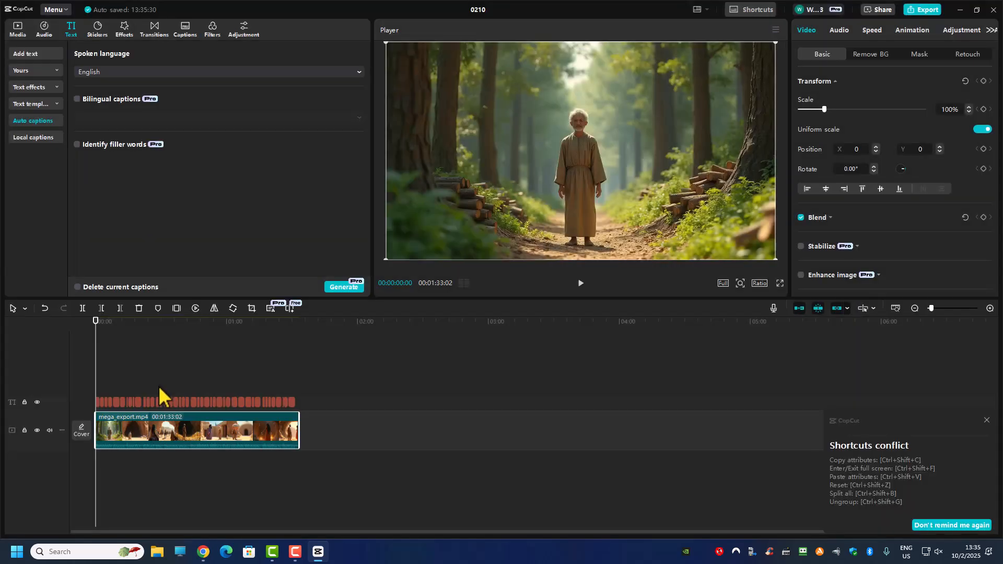
left_click(987, 420)
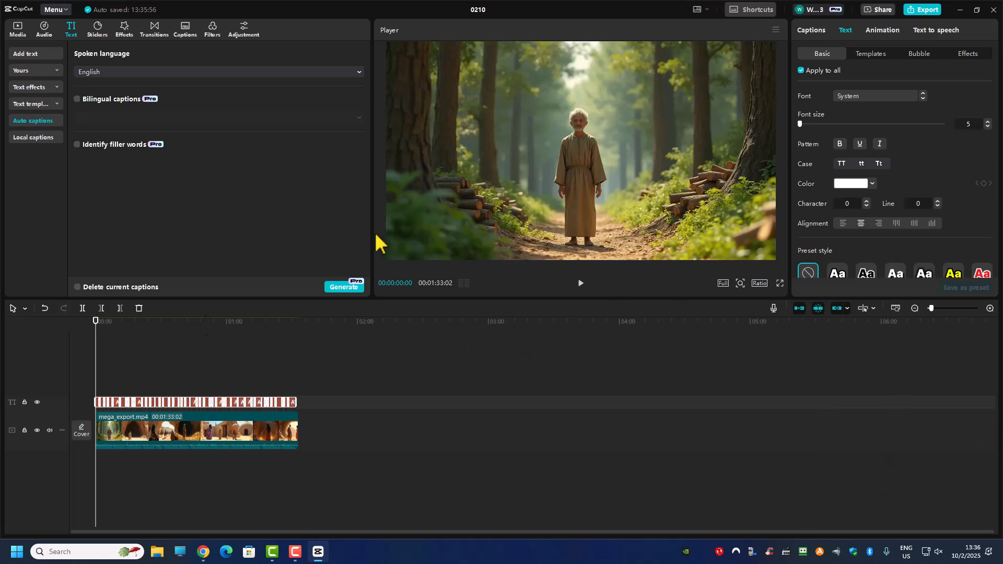
left_click(581, 284)
left_click(581, 285)
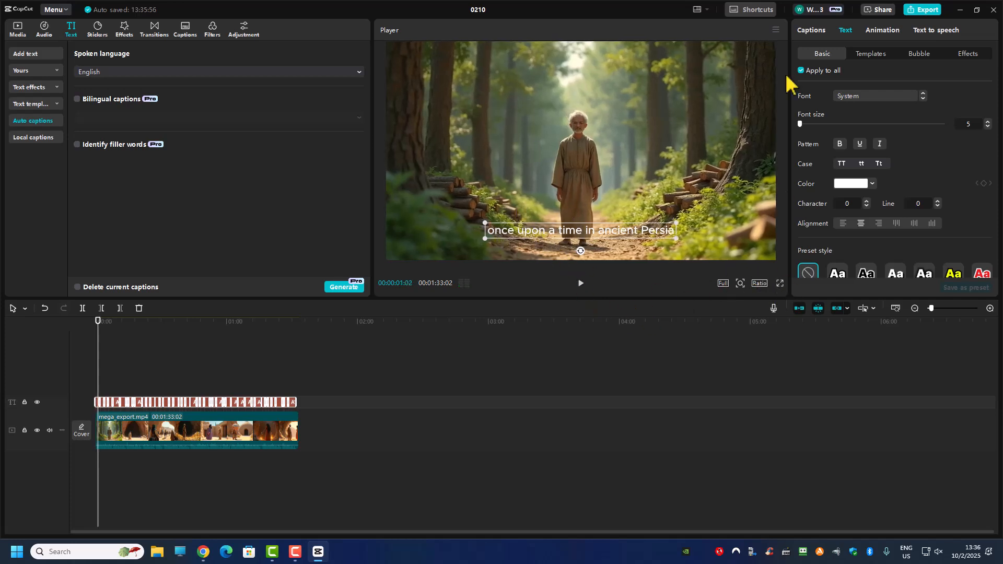
Try out several caption templates and apply the two-line THE QUICK BROWN FOX style with orange and white text to all captions.
left_click(870, 54)
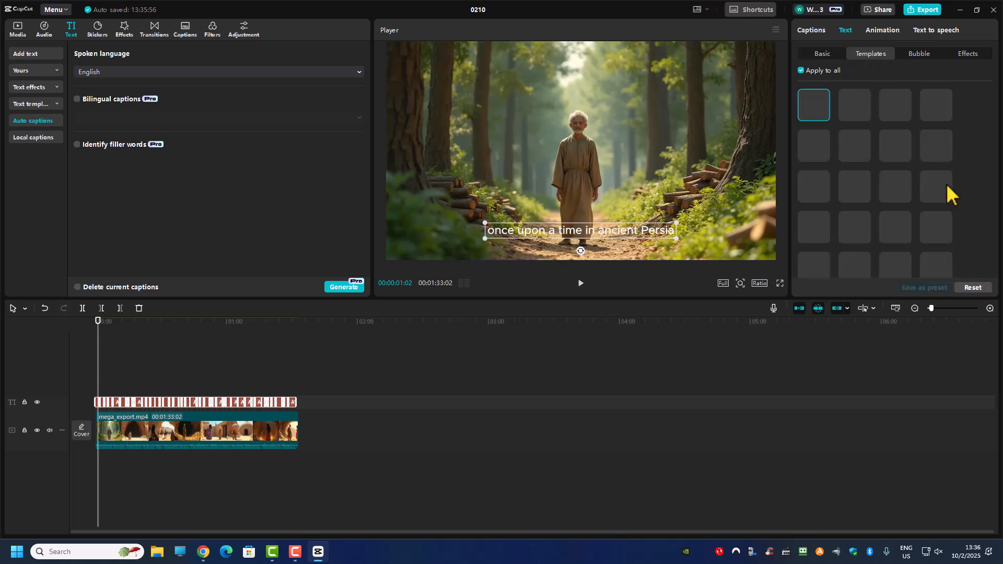
scroll(862, 152, "down", 5)
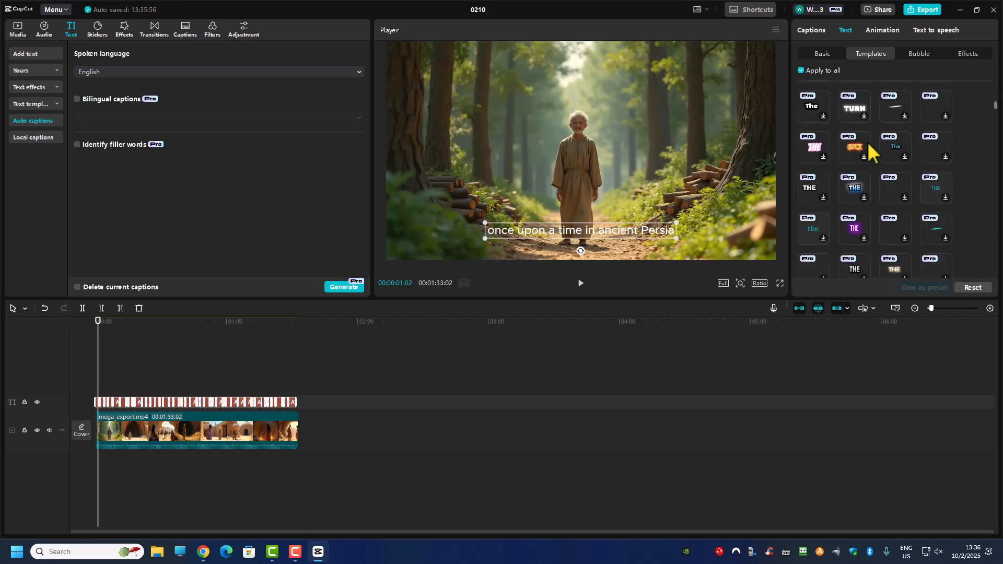
scroll(878, 227, "down", 5)
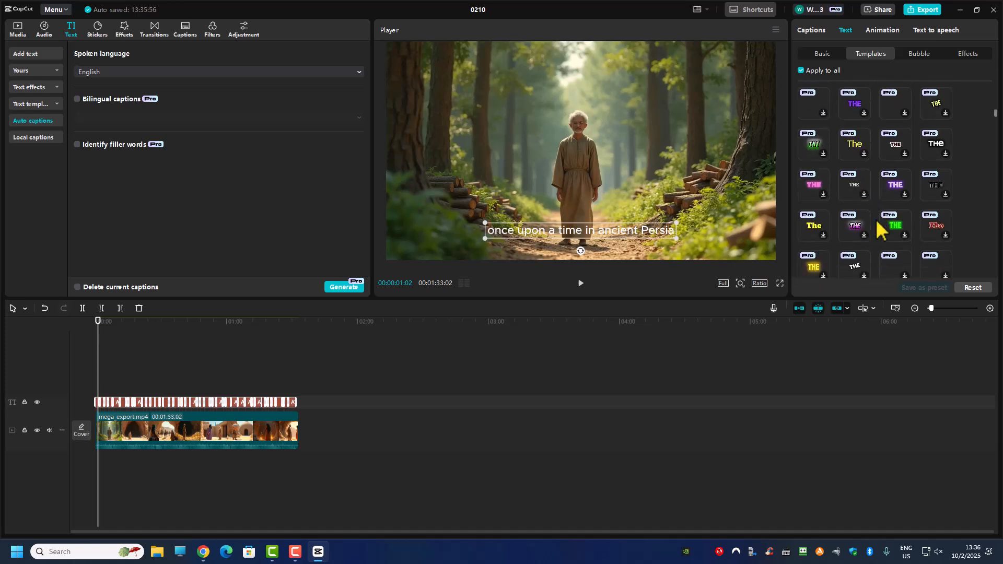
scroll(879, 230, "down", 2)
scroll(880, 230, "down", 3)
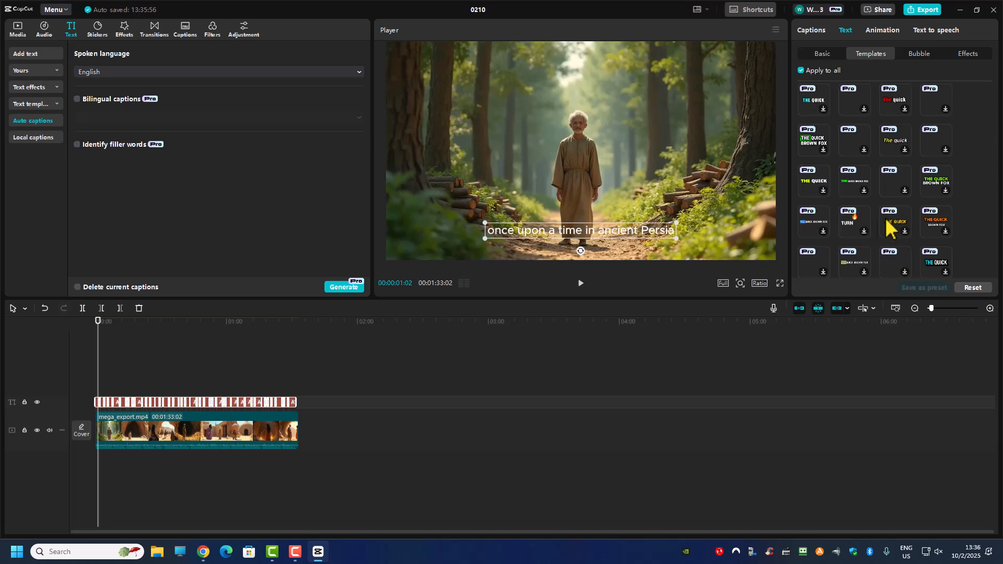
left_click(855, 229)
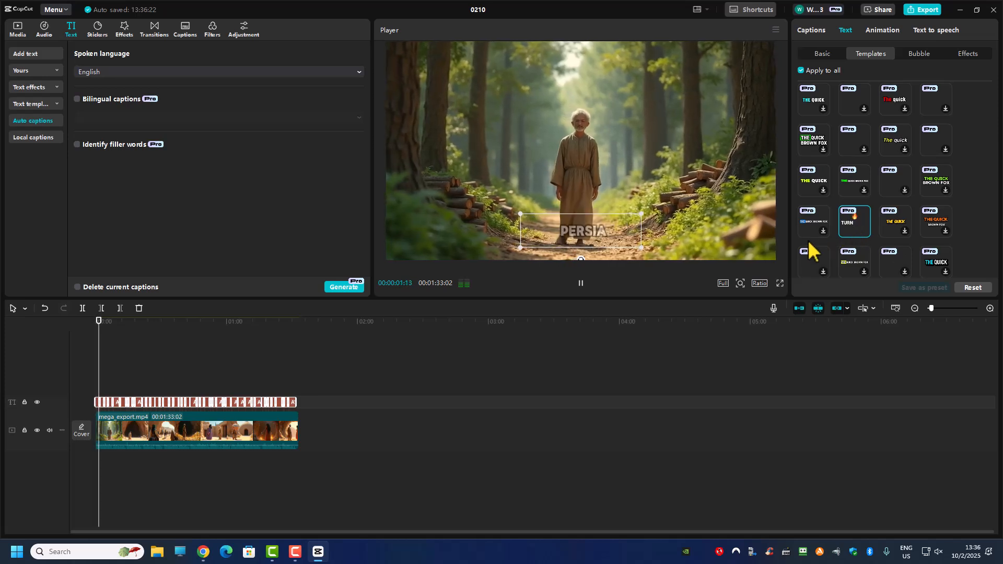
left_click(900, 229)
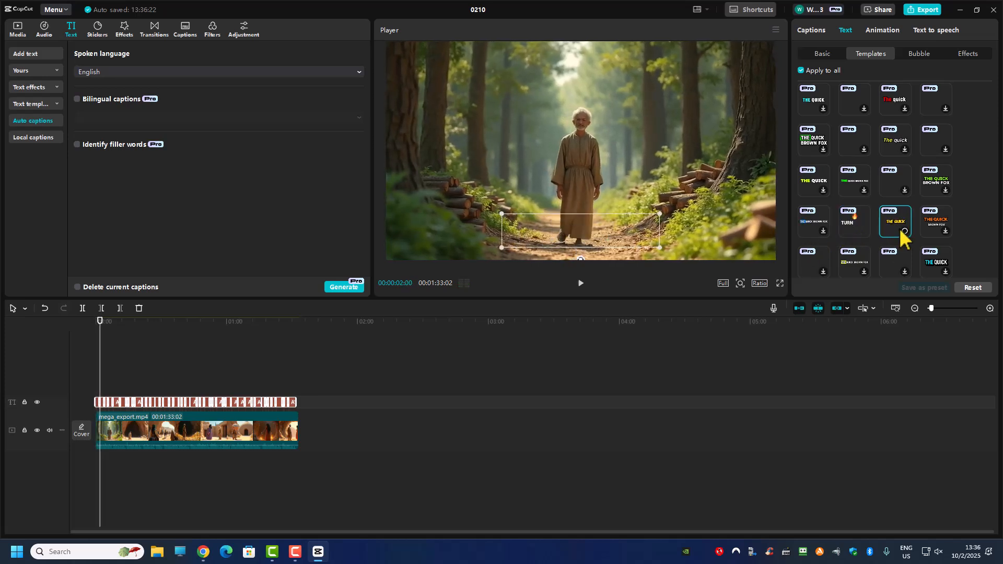
left_click(938, 225)
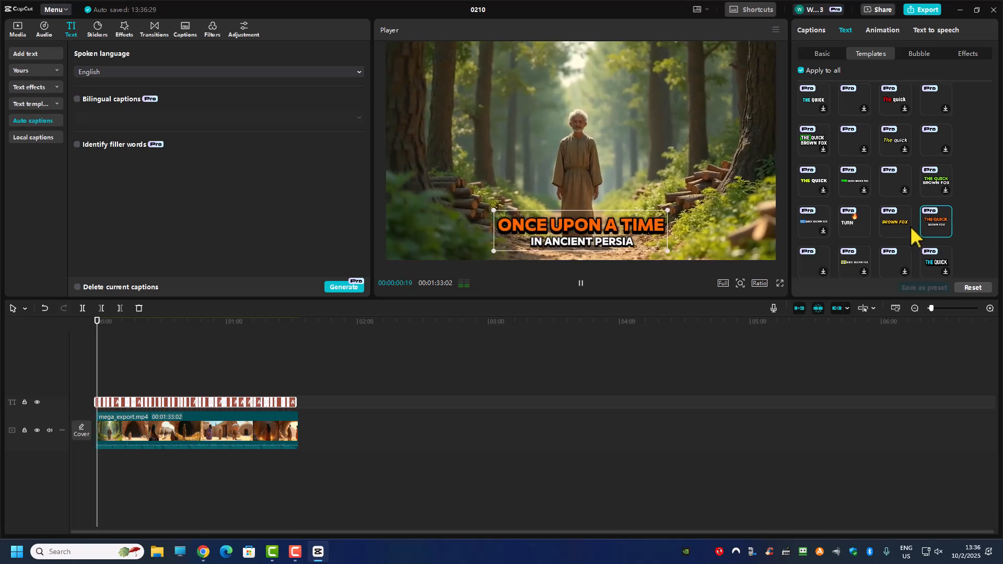
key("space")
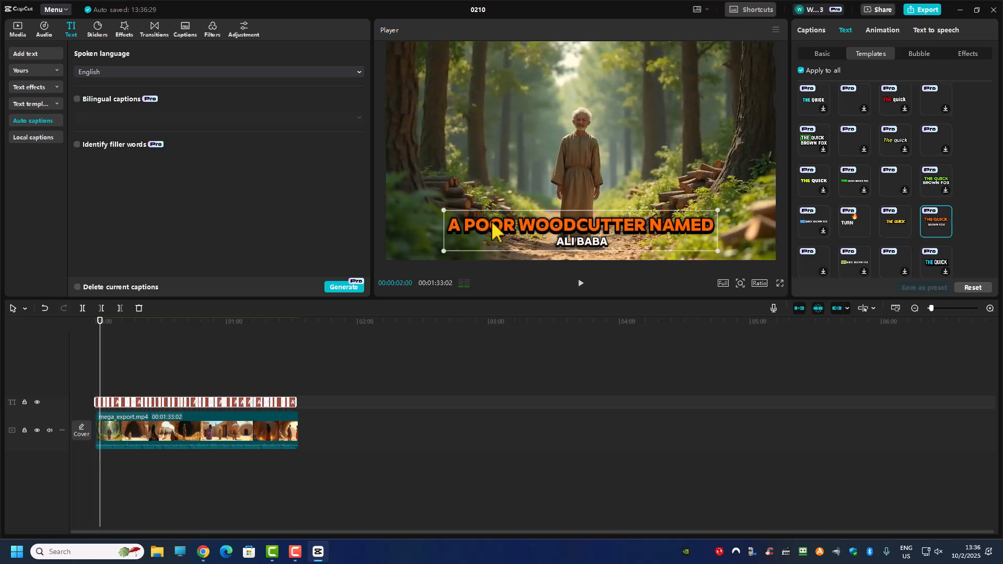
left_click(855, 230)
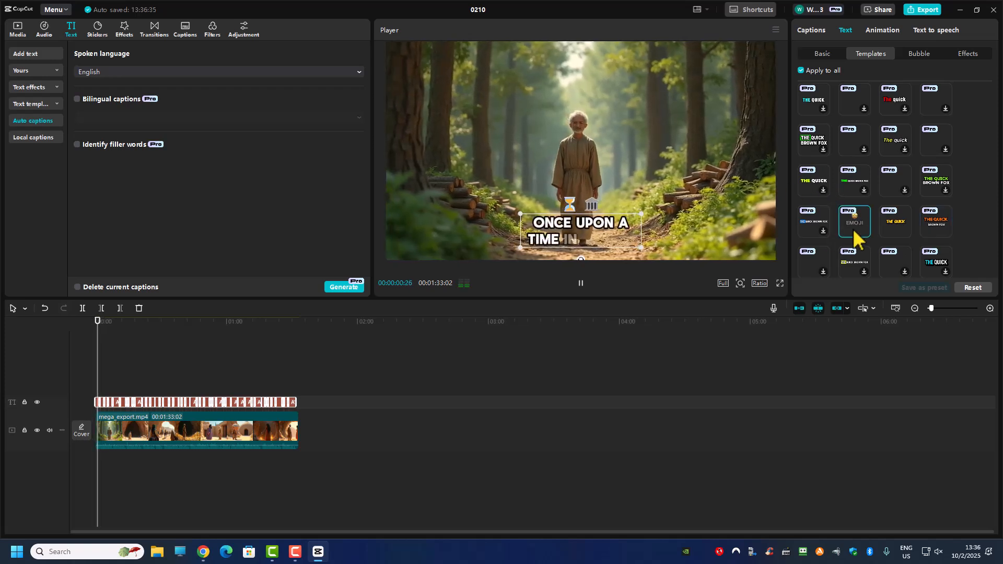
left_click(935, 224)
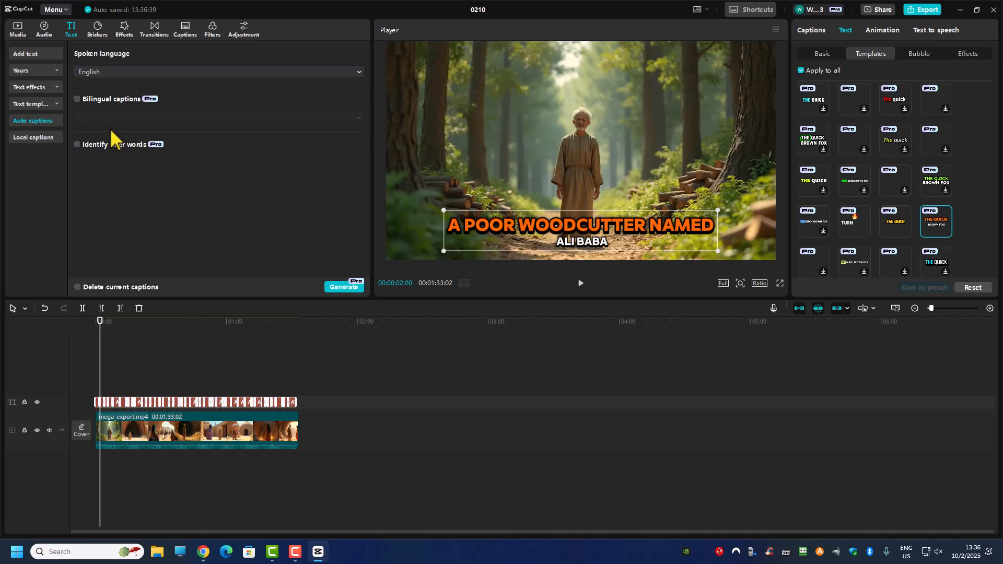
Search the video effects for "noise" and preview the free Black Noise effect.
left_click(125, 30)
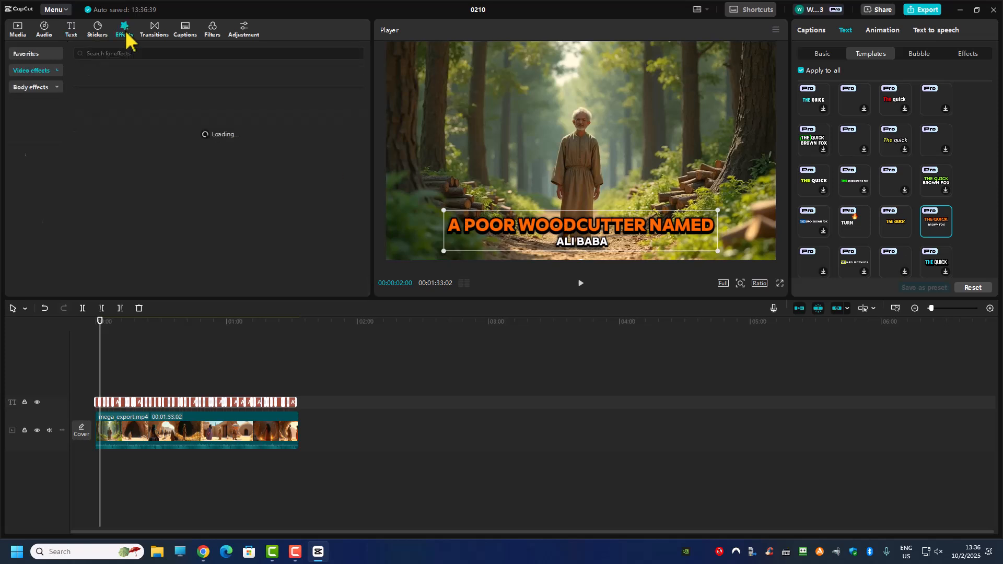
left_click(110, 52)
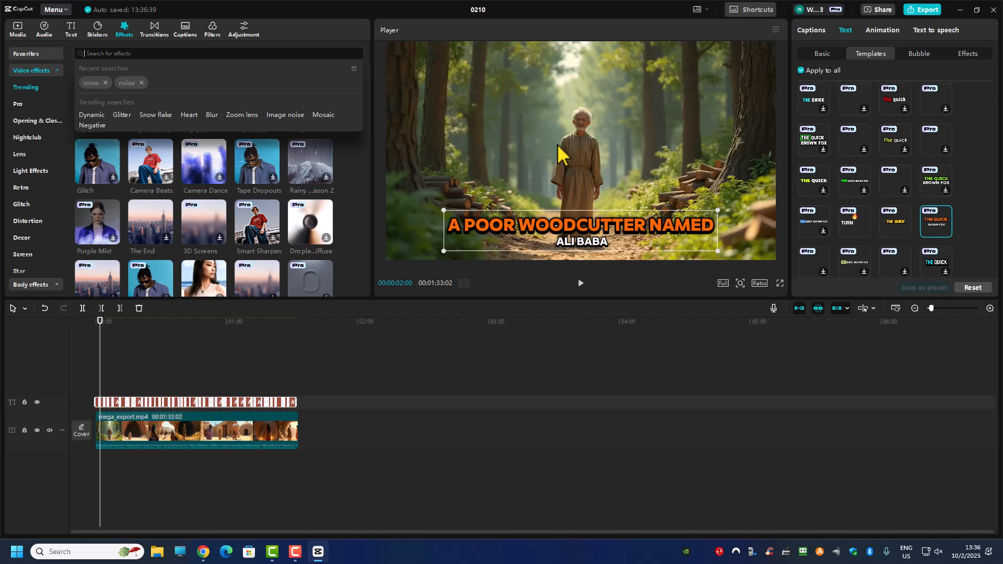
type("noise")
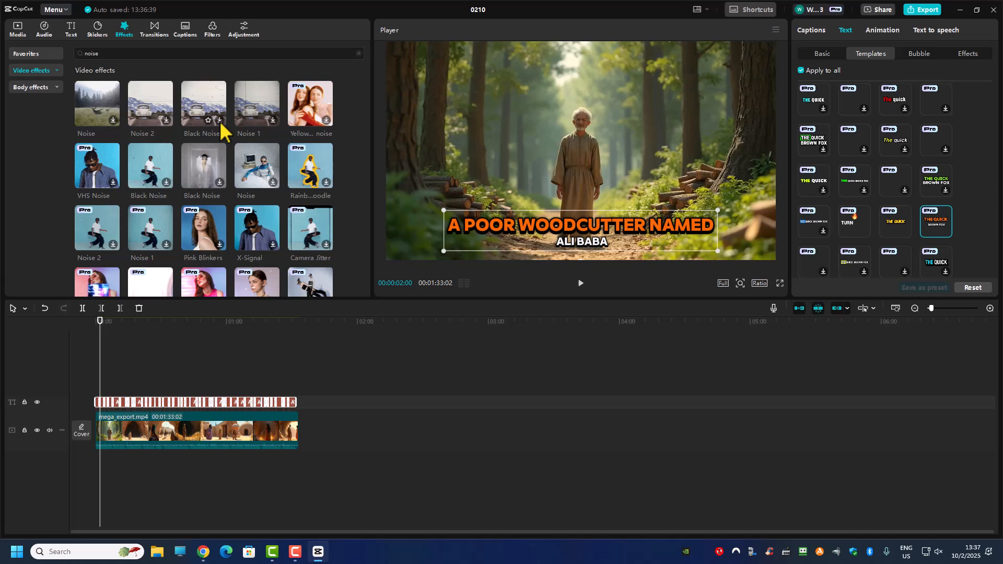
left_click(152, 332)
left_click(221, 121)
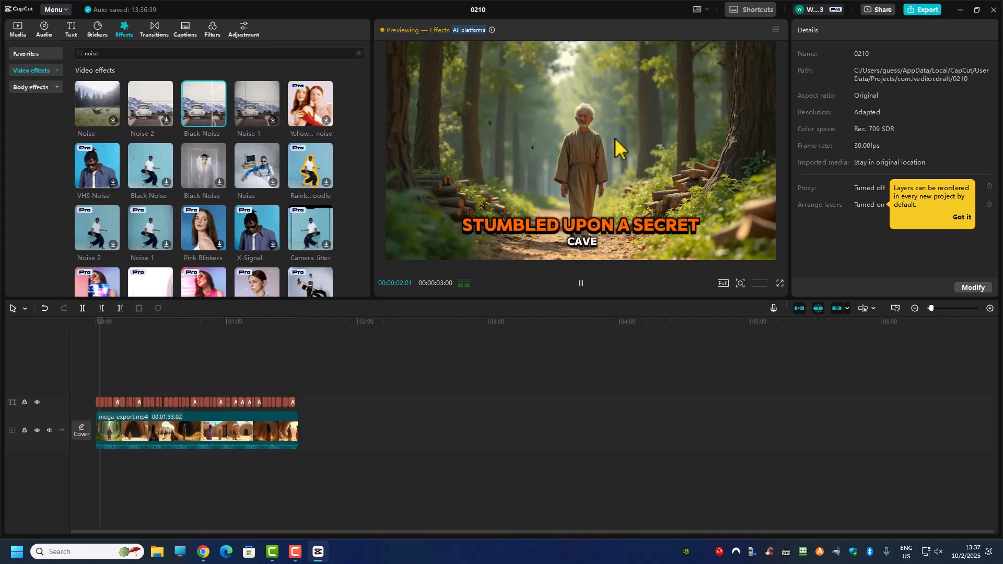
Add the Black Noise effect to the timeline, stretch it over the whole video and play a few seconds to check it.
left_click(220, 121)
left_click_drag(105, 387, 299, 398)
left_click(580, 282)
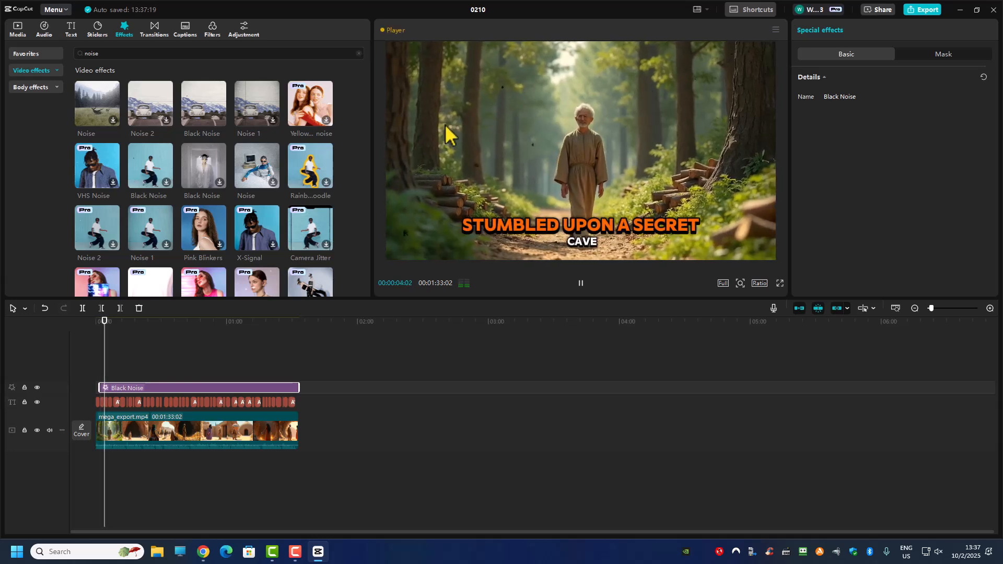
left_click(580, 283)
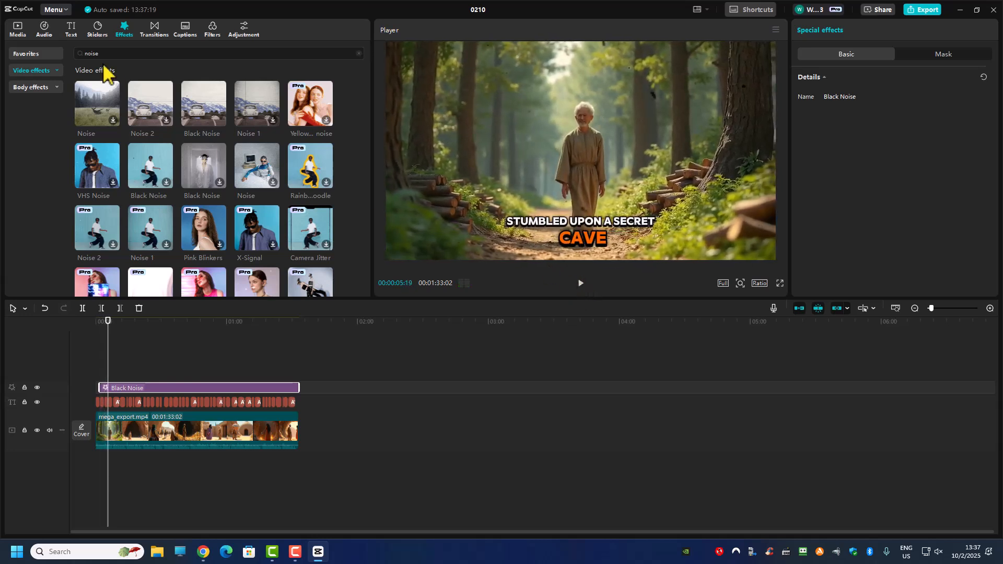
Replace the effects search with "snow" and preview the first Snow effect.
key("ctrl+a")
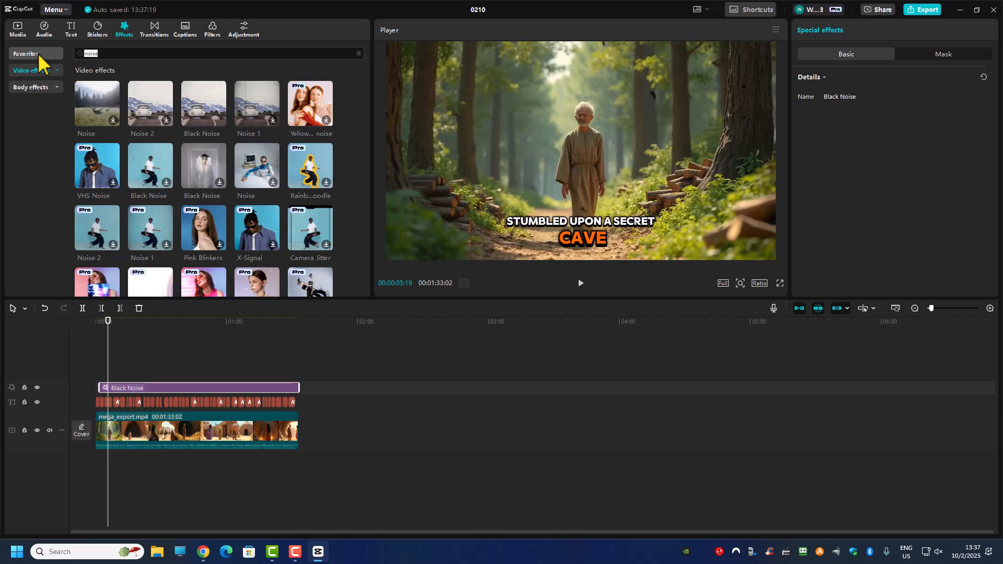
type("snow")
key("Return")
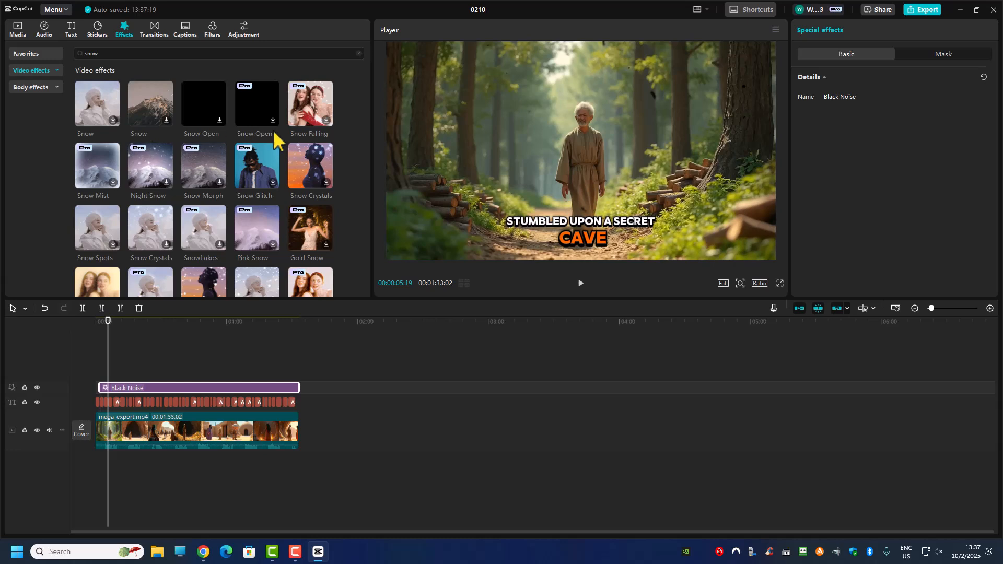
left_click(95, 113)
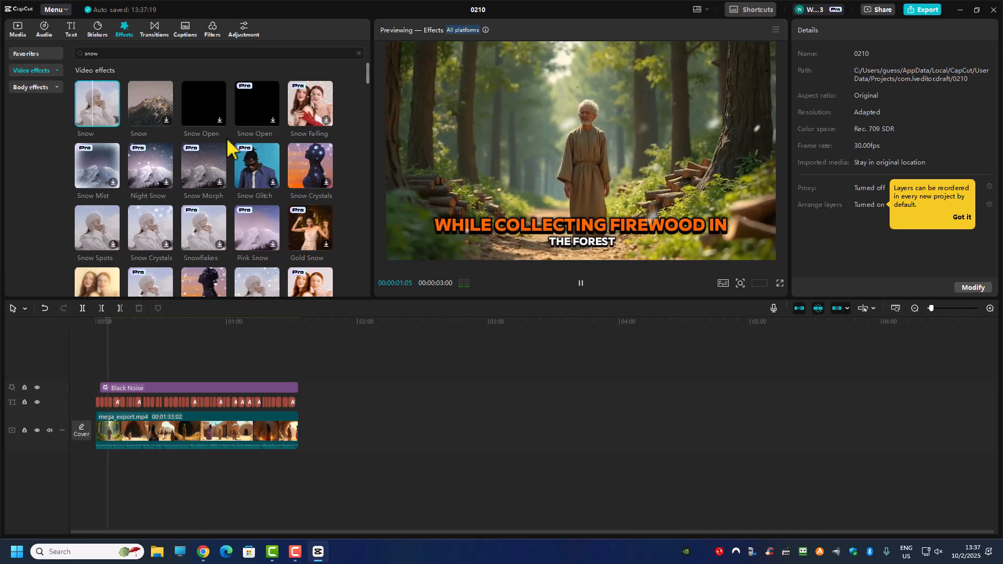
Add the Snow effect on its own track, stretch it over the whole video and play a few seconds to check it.
left_click(113, 120)
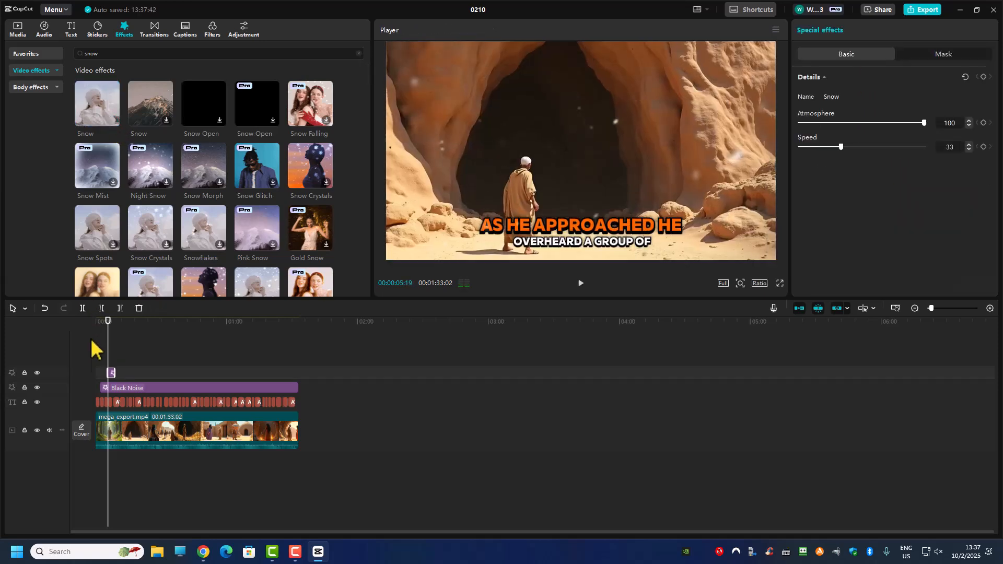
left_click_drag(107, 373, 295, 376)
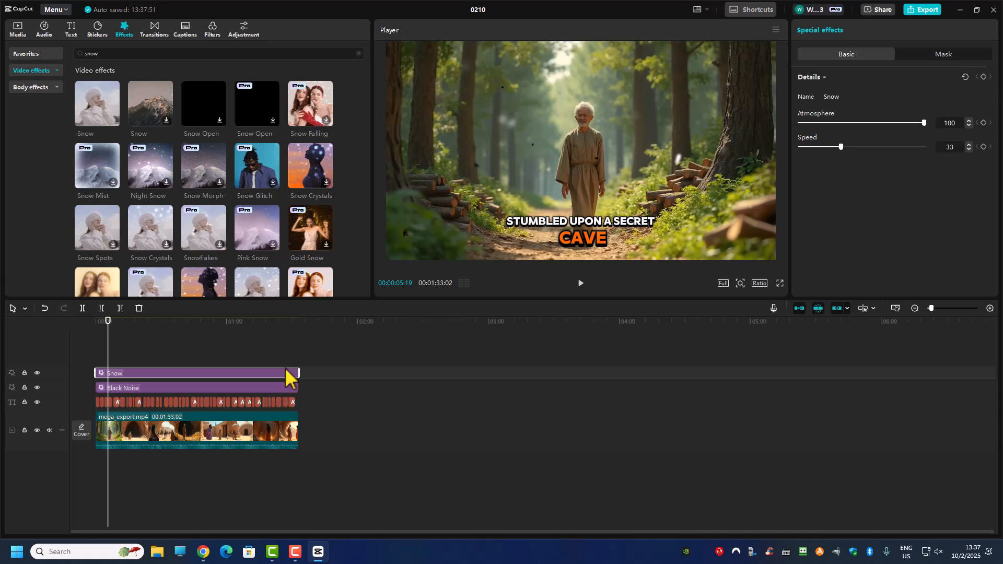
left_click(580, 283)
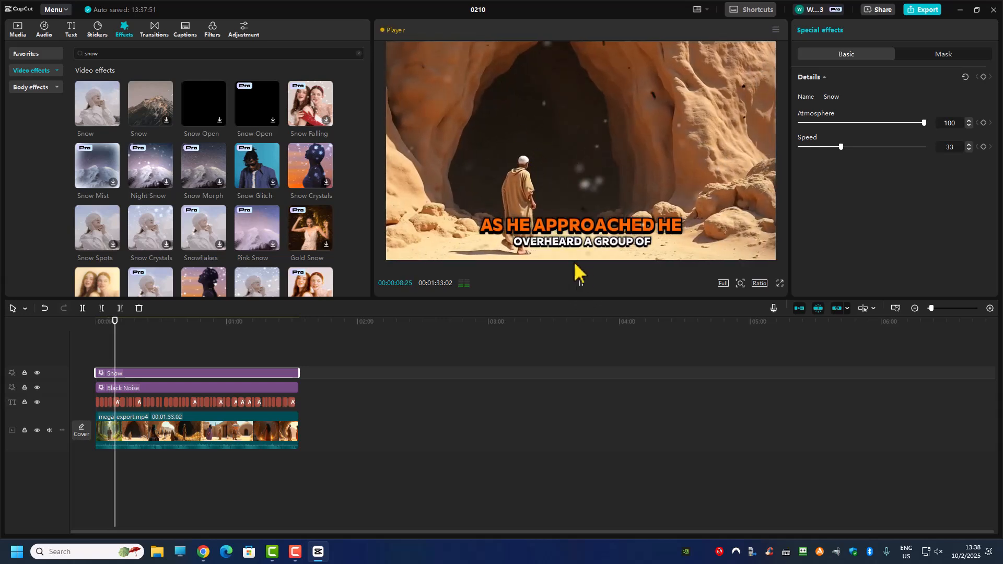
left_click(581, 284)
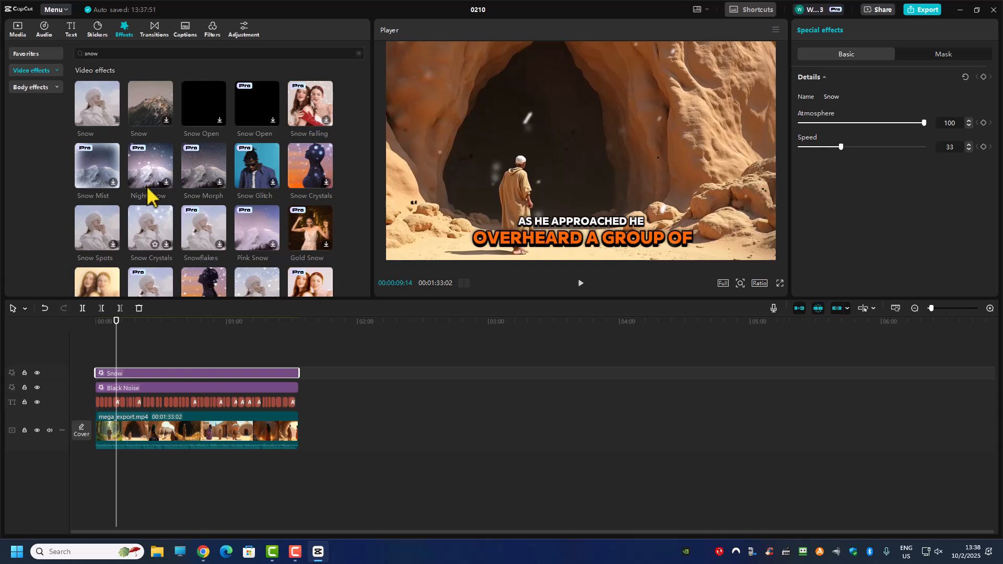
Export the project 0210 as a 1080P H.264 mp4 at 30fps, open its output folder and dismiss the export dialog.
left_click(925, 9)
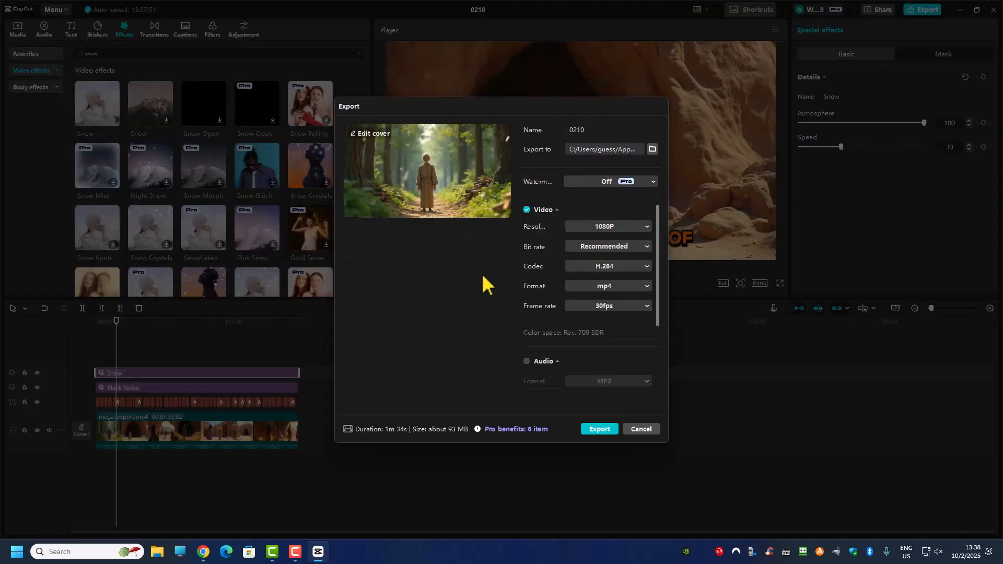
left_click(606, 430)
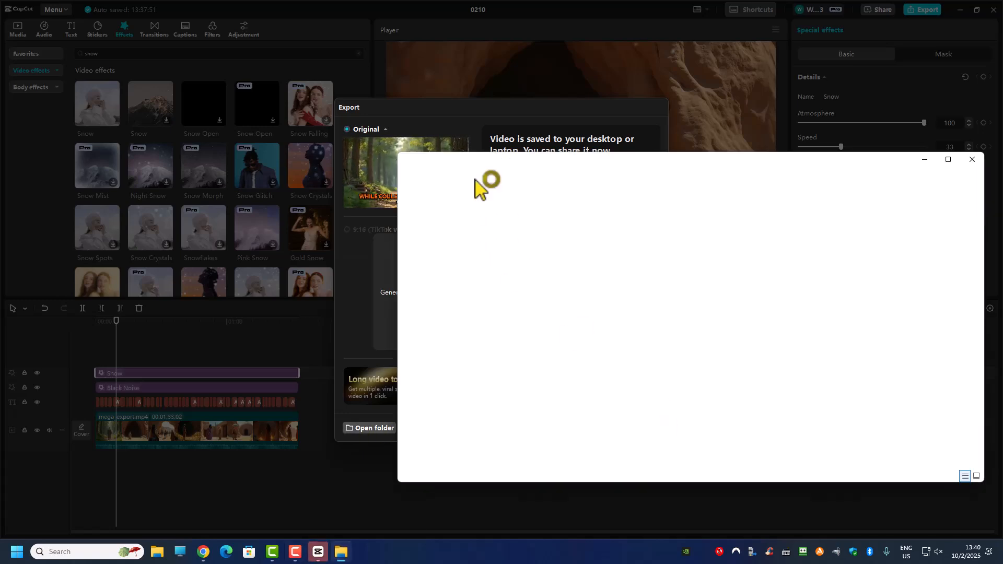
left_click(521, 107)
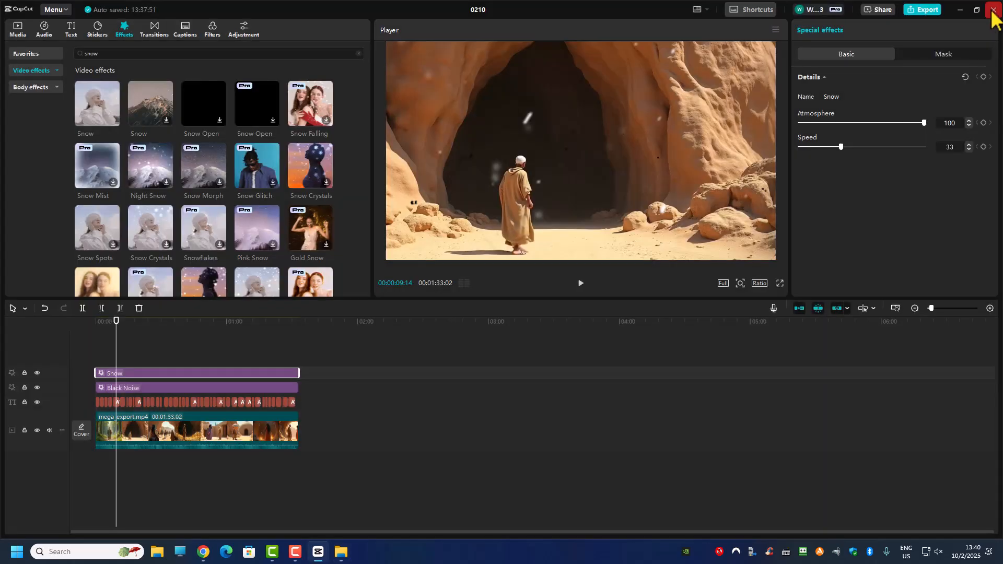
Close the project and CapCut, and play the exported 0210.mp4 in a maximized Media Player window.
left_click(993, 10)
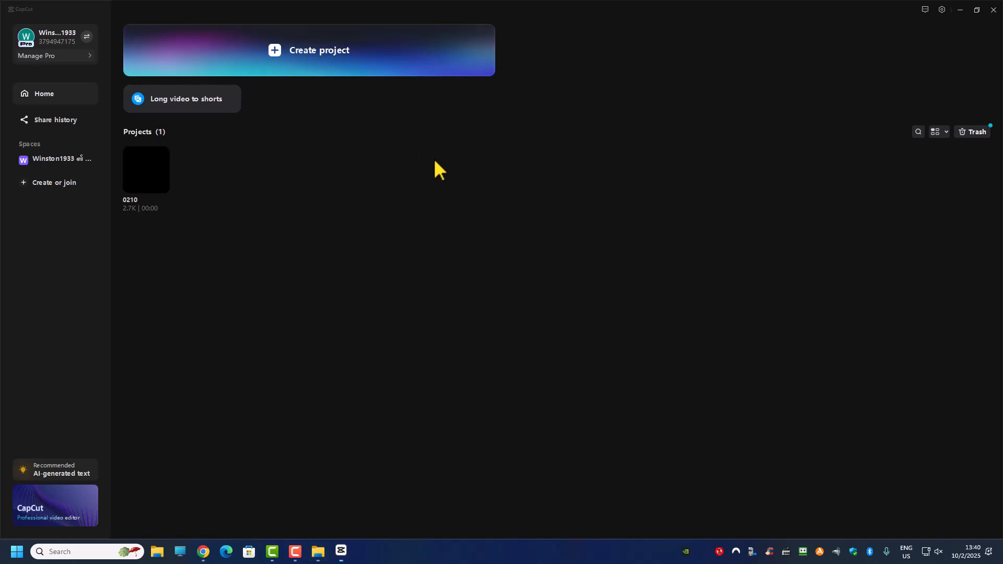
left_click(994, 10)
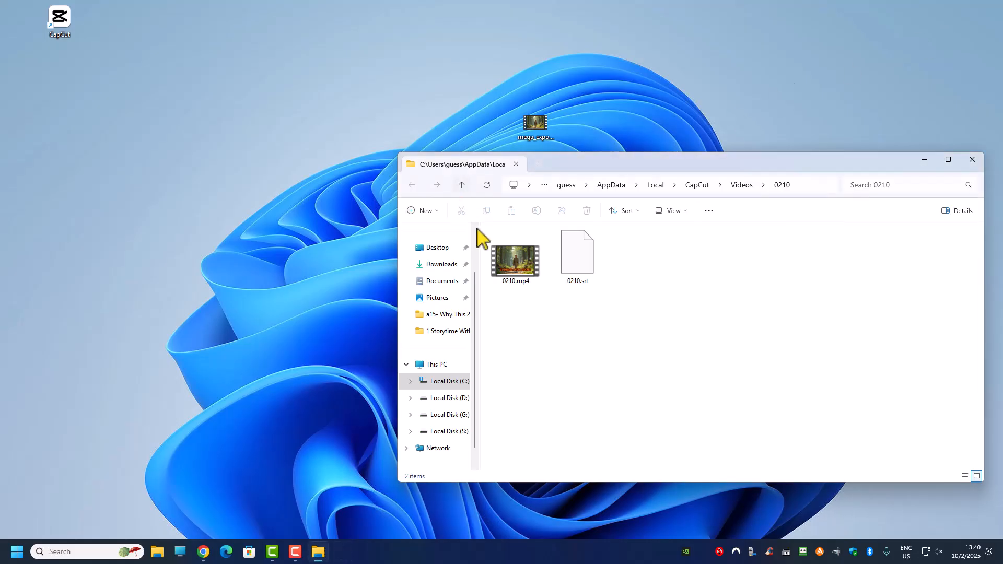
double_click(513, 274)
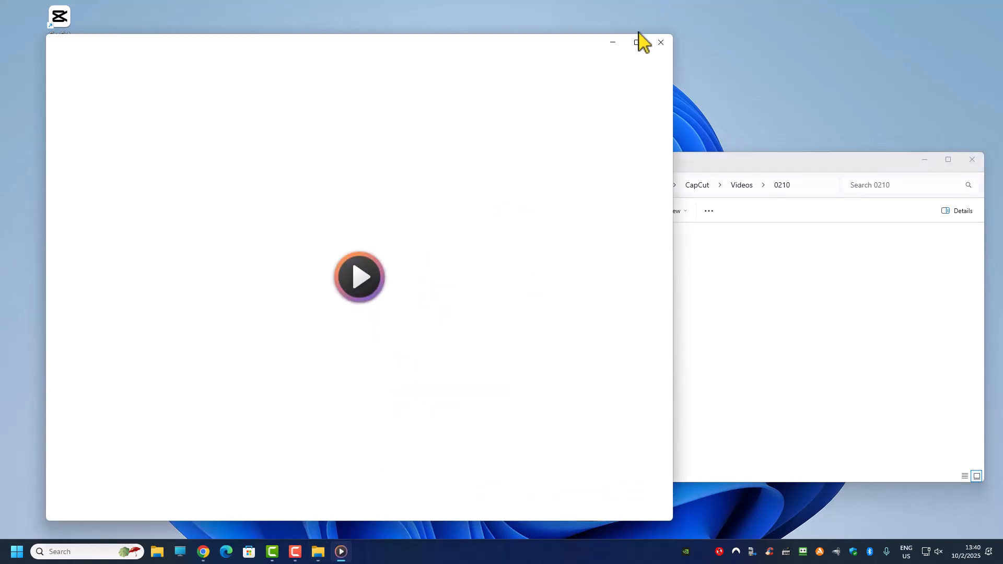
left_click(637, 42)
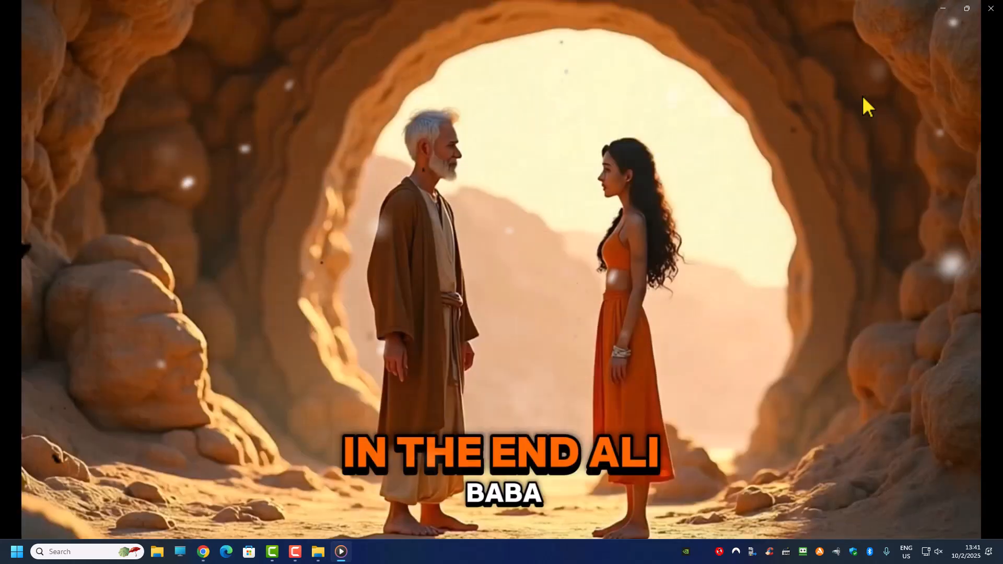
mouse_move(748, 376)
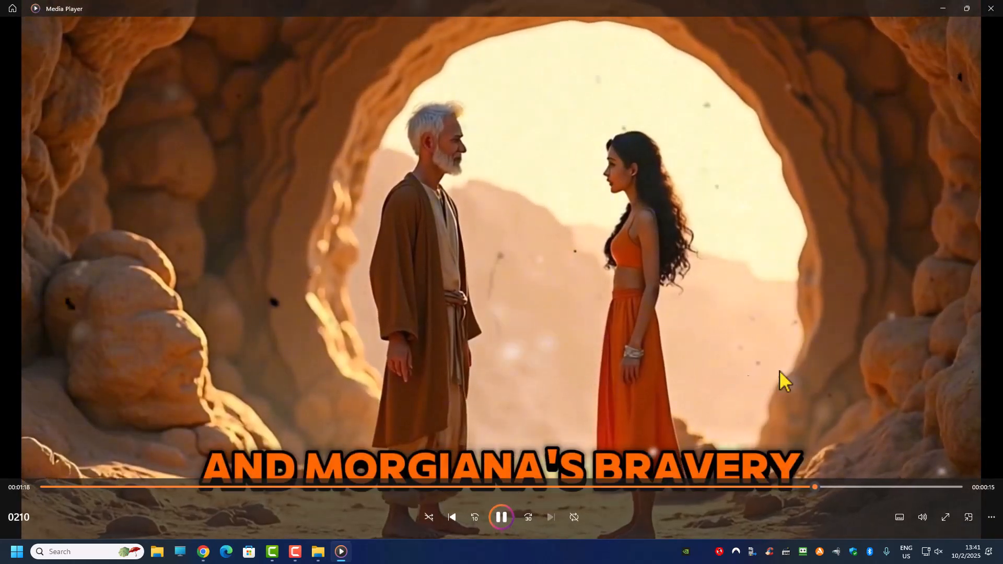